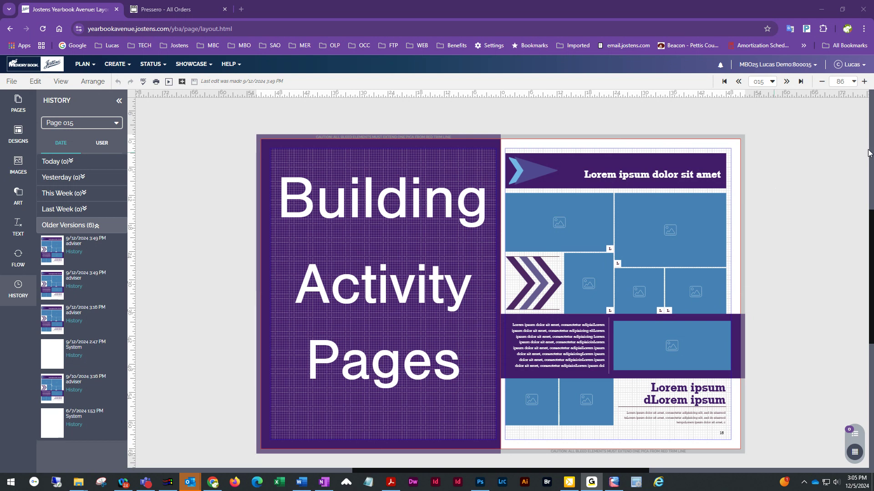
Step: Go to the page 16–17 spread, zoom to 150%, and select the purple block in the page corner
left_click(787, 83)
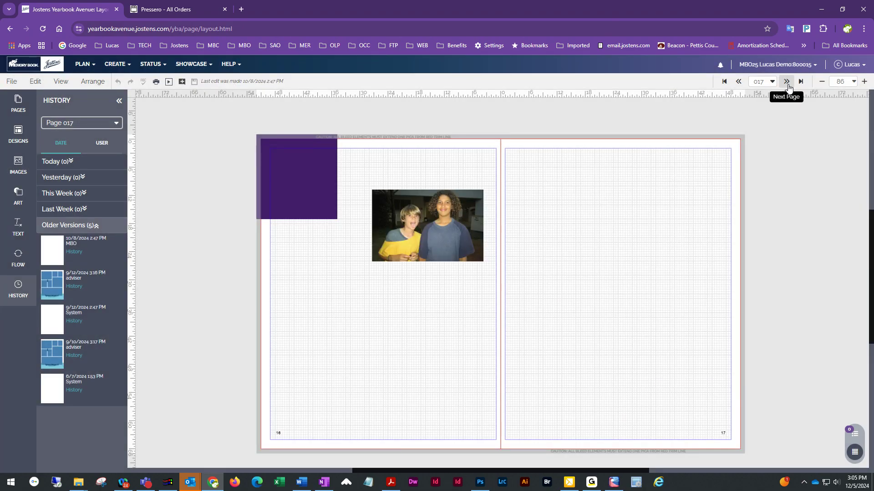
left_click(864, 82)
left_click(864, 82)
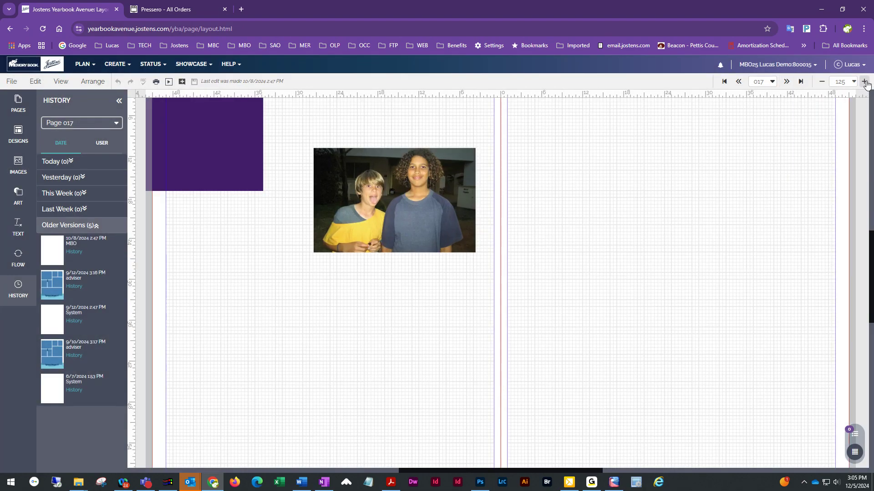
left_click(865, 81)
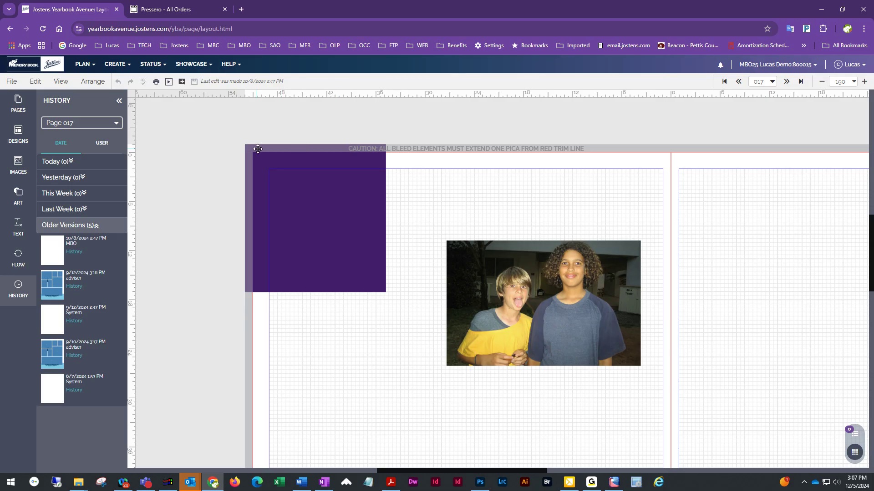
left_click(344, 248)
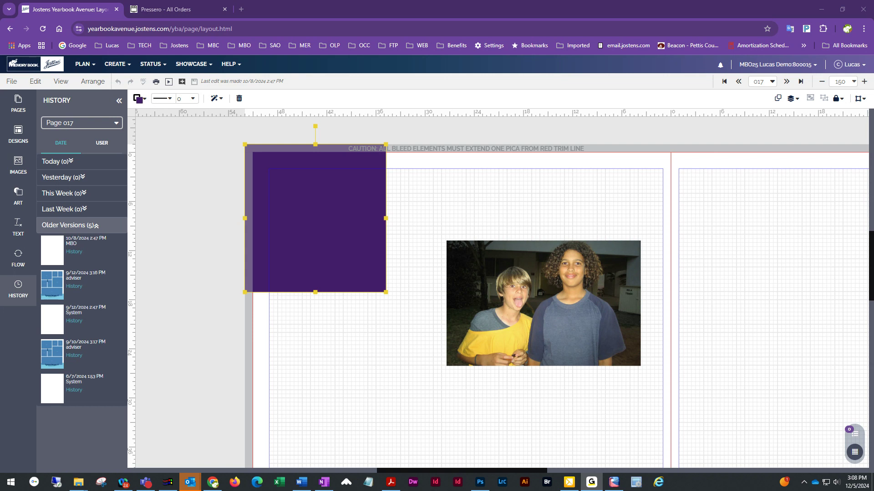
Step: Set the headset's system volume to 56
left_click(836, 482)
left_click_drag(751, 461, 798, 463)
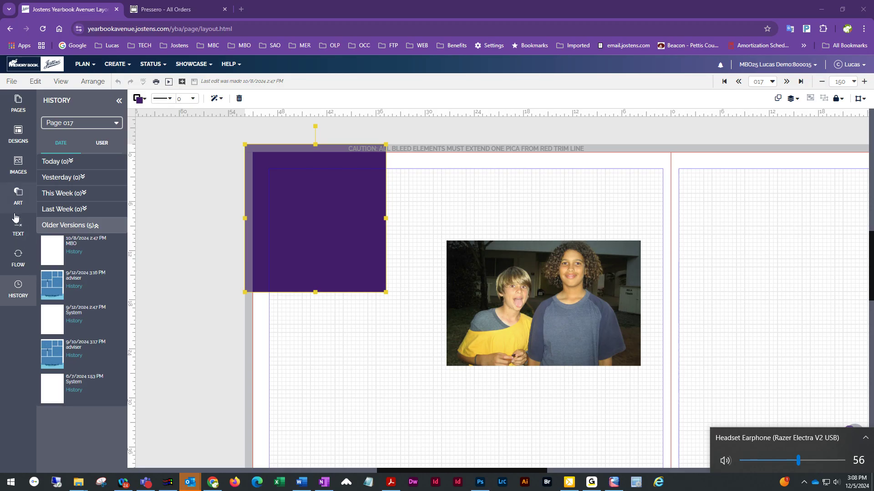
Step: Place a My Headline text box above the photo and widen it to the inner page margin
left_click(17, 233)
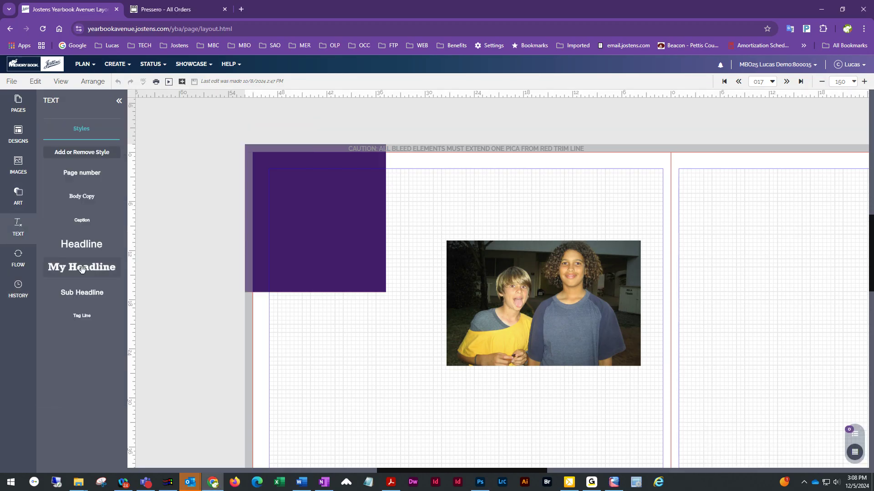
left_click_drag(81, 268, 417, 190)
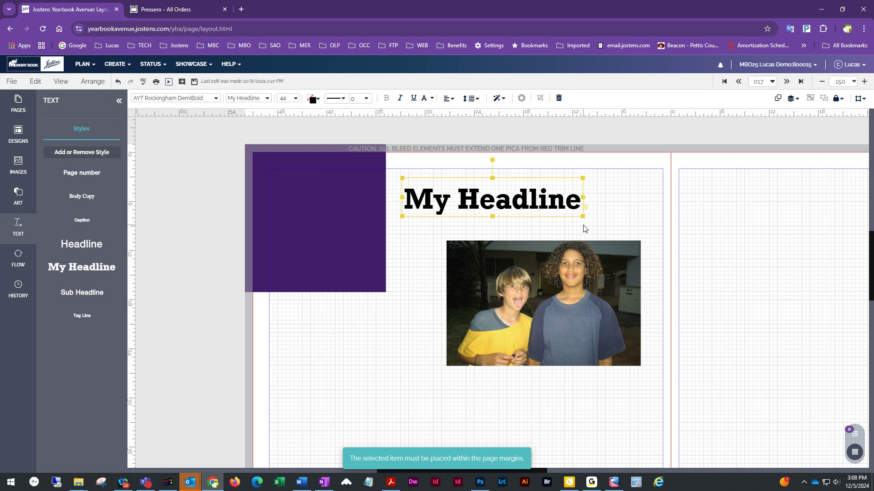
left_click_drag(582, 196, 662, 198)
left_click(617, 200)
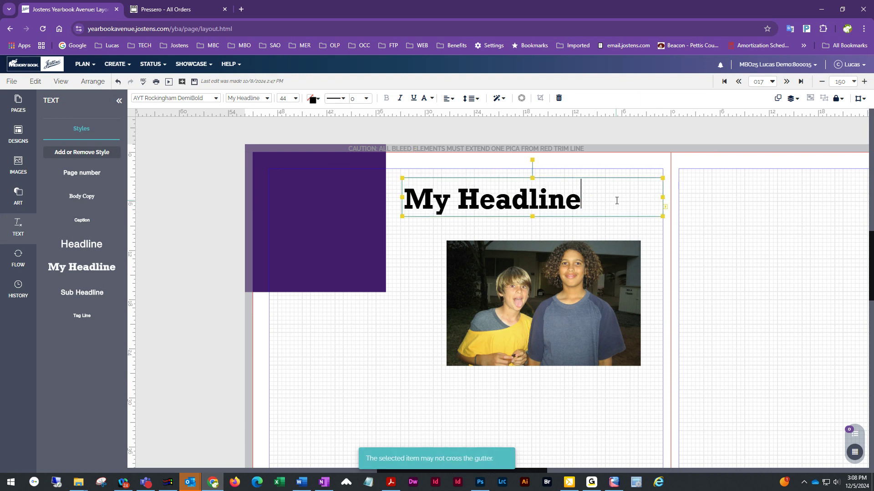
Step: Replace the headline placeholder text with "is my audio not"
triple_click(616, 201)
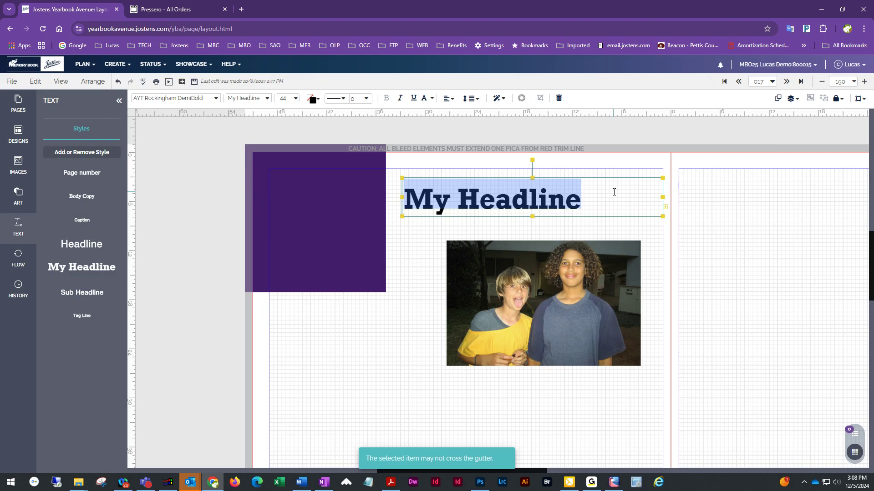
type("is my a")
key("BackSpace")
type("s")
key("BackSpace")
type("a")
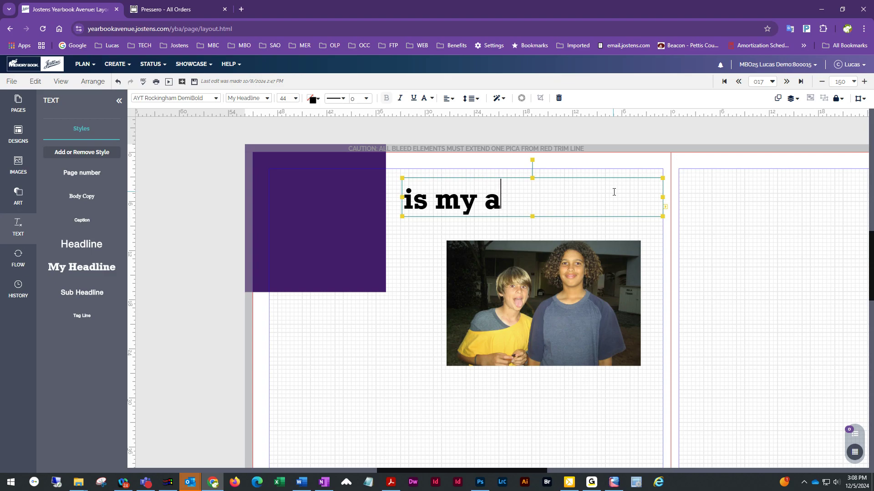
type("udio not")
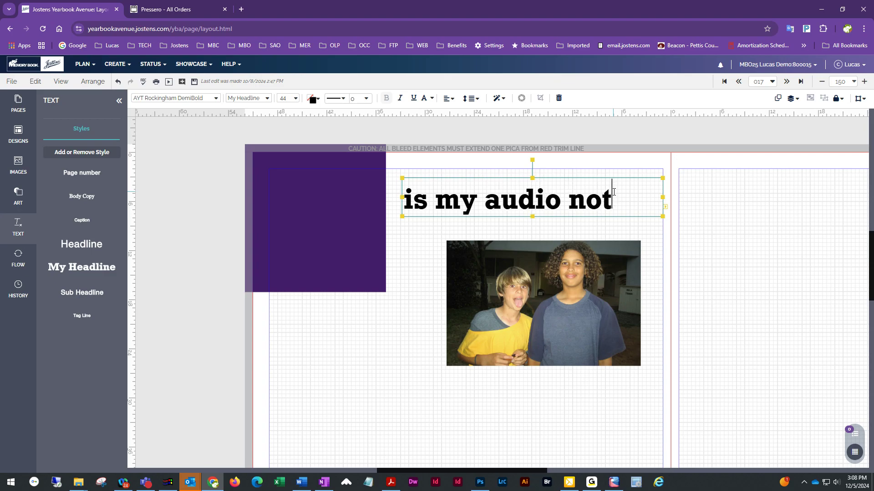
Step: Move the photo lower on the page and extend the headline text box downward into the freed space
left_click_drag(537, 328, 508, 460)
left_click(534, 189)
left_click_drag(531, 212, 532, 319)
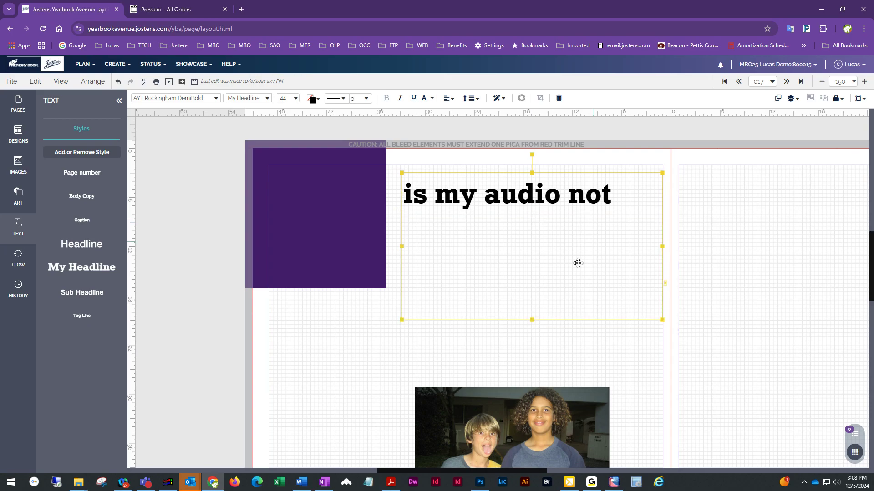
Step: Continue the headline text with "coming through?"
left_click(624, 199)
type("coming throu")
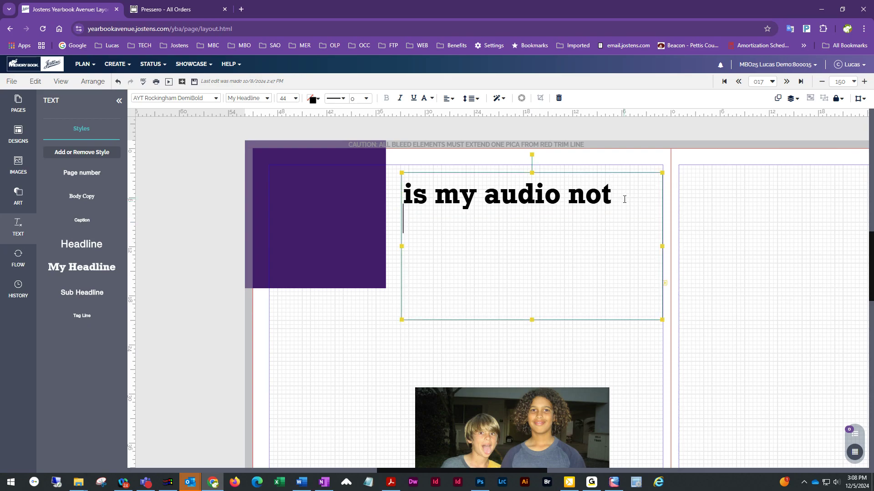
type("gh?")
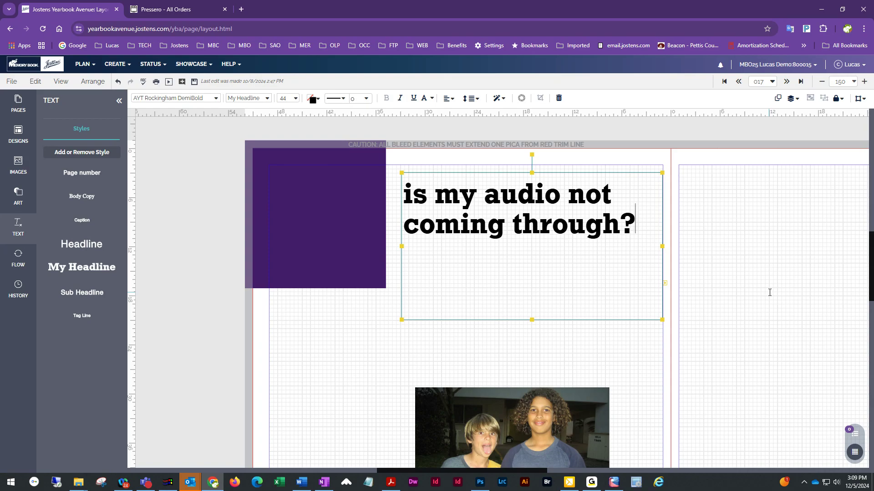
Step: Add "Just saw the chat. trying to figure out audio." on a new line of the headline text
key("Return")
type("Jus")
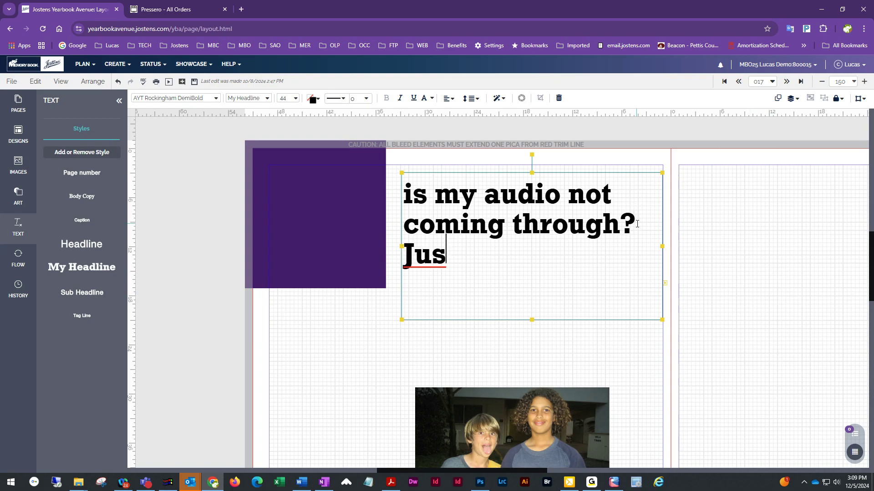
type("t saw the chat. ")
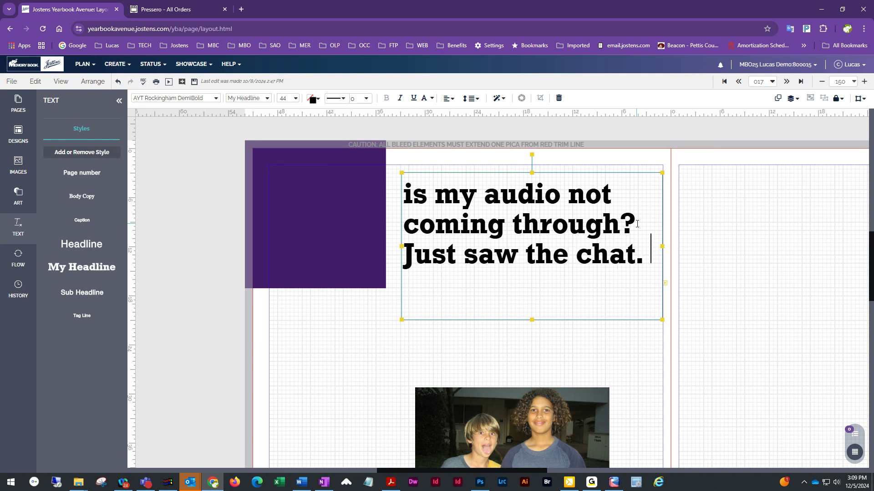
type("try")
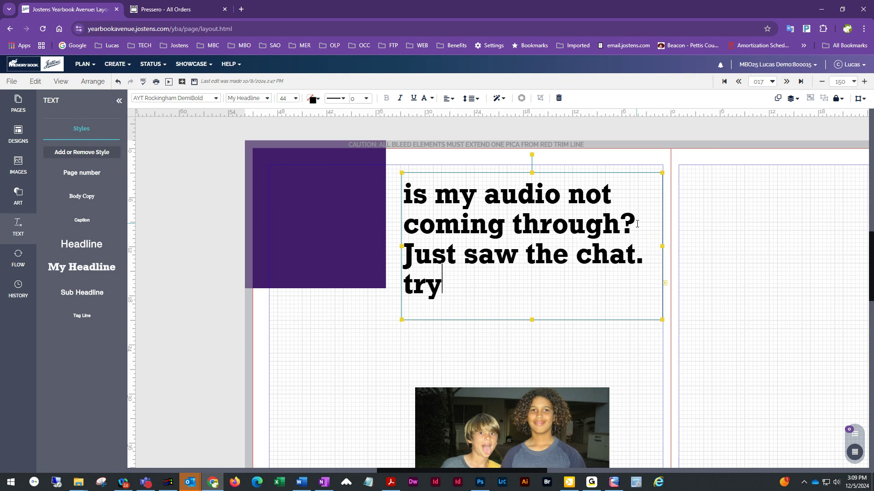
type("ing to fig")
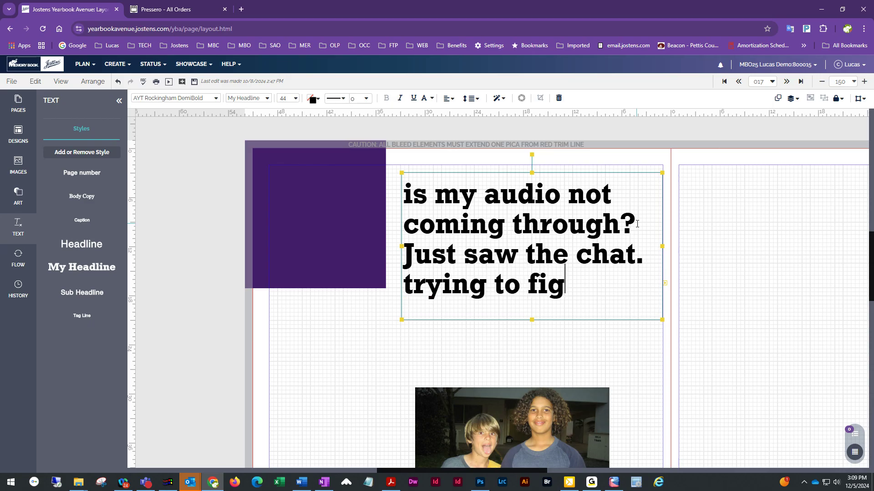
type("ure out")
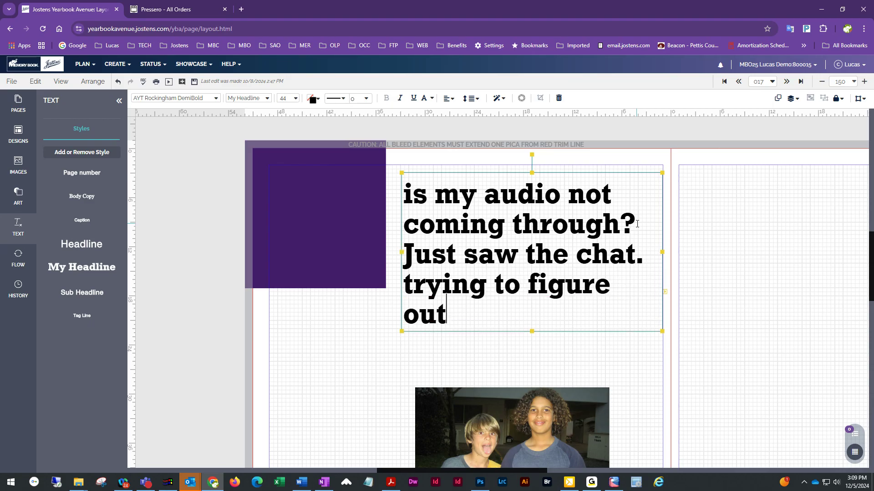
type("audio")
key("BackSpace")
key("BackSpace")
type("\\")
key("BackSpace")
key("BackSpace")
key("BackSpace")
key("BackSpace")
key("BackSpace")
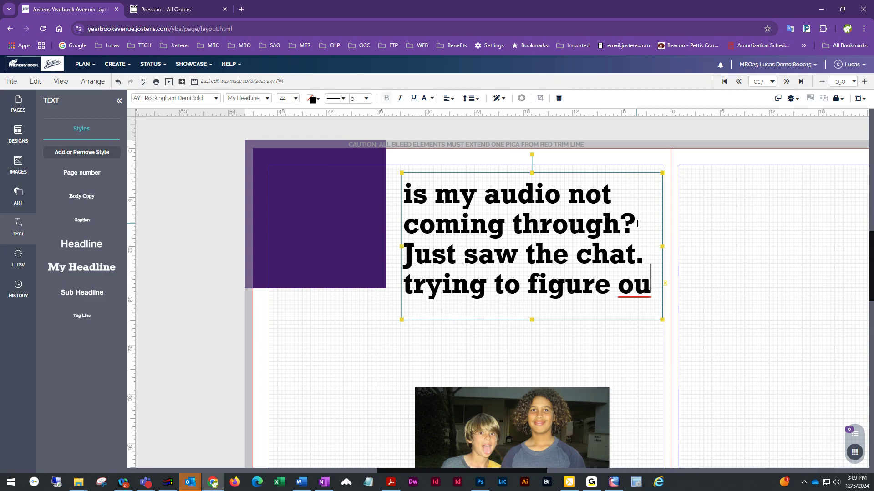
type("t audio")
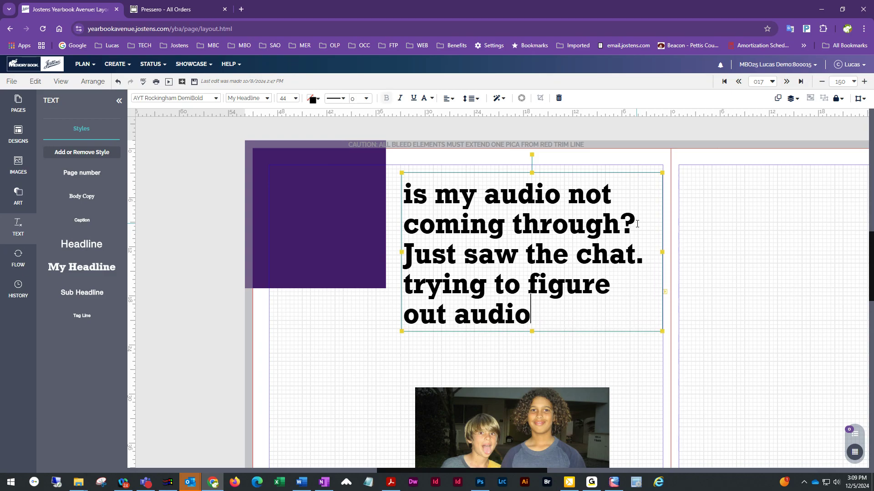
type(".")
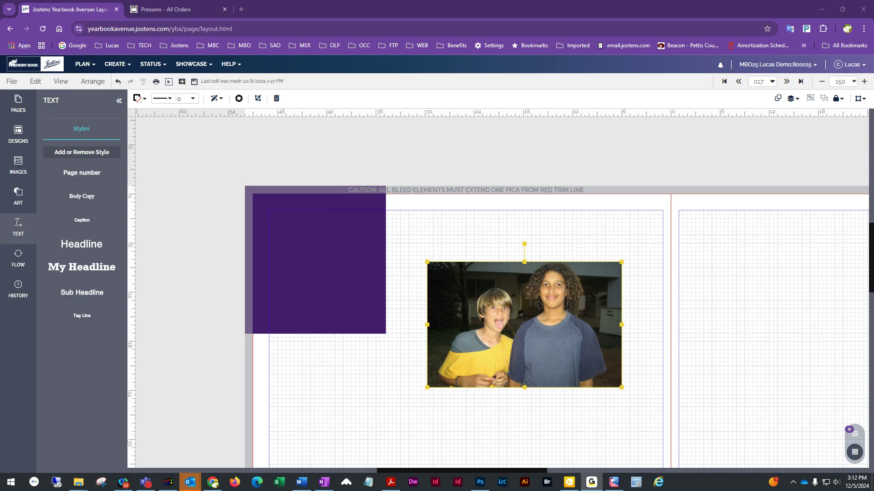
left_click(423, 238)
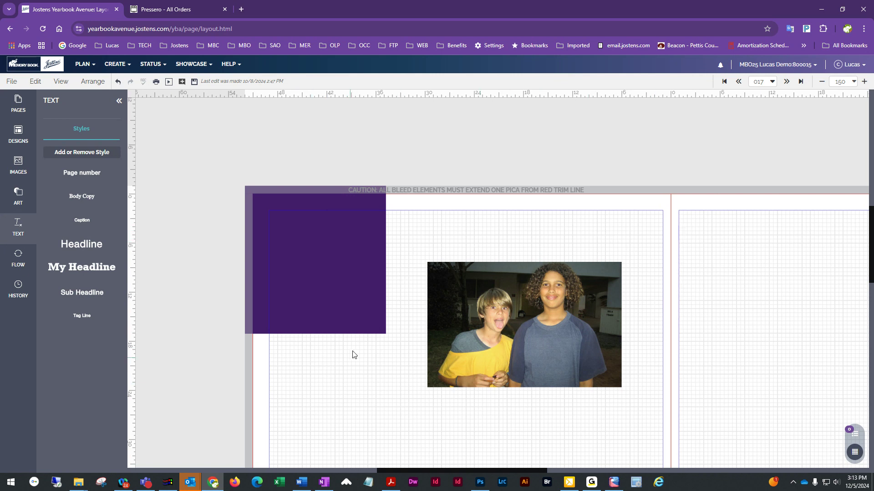
scroll(430, 313, "down", 2)
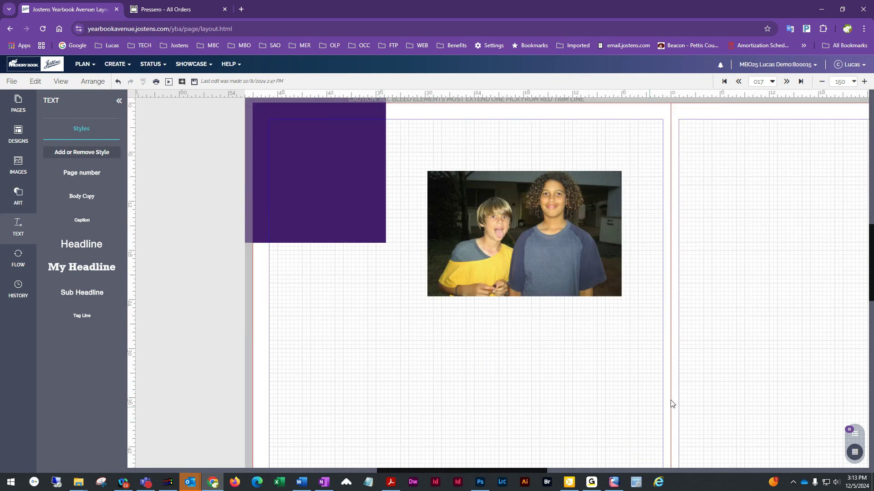
scroll(405, 329, "up", 2)
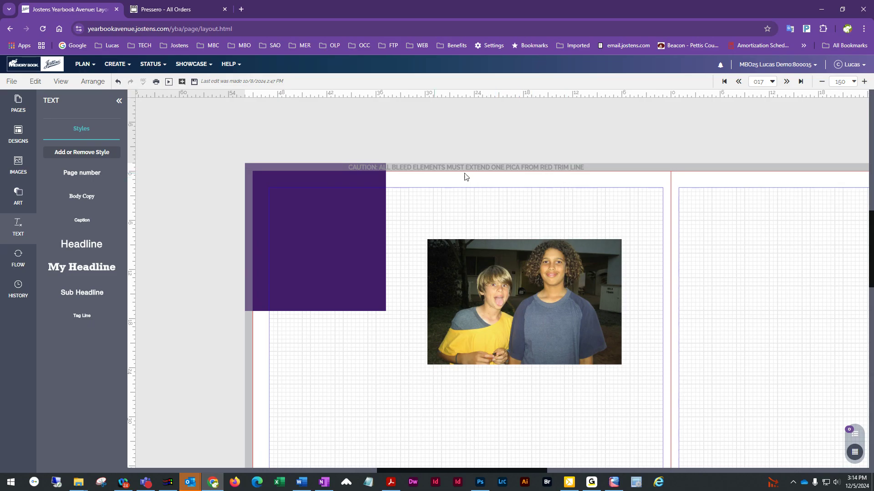
Step: Select the purple block and add a horizontal ruler guide in the bleed area just above the top trim line
left_click(302, 191)
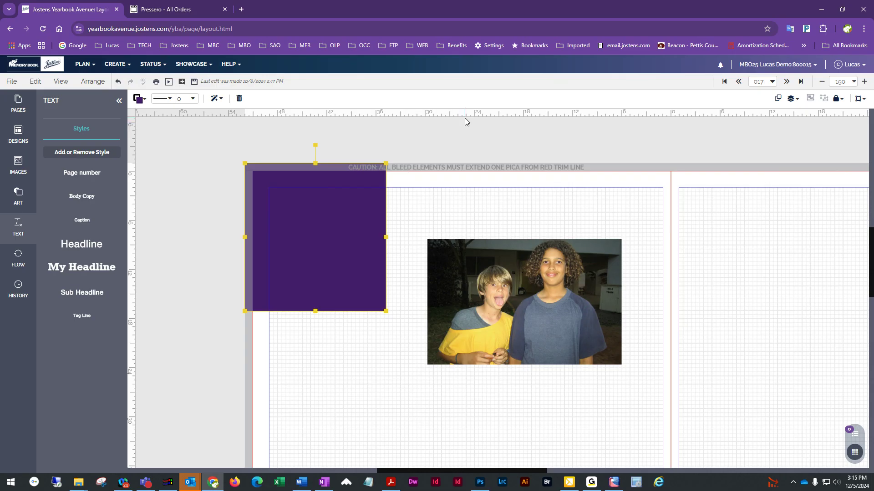
left_click_drag(465, 117, 477, 168)
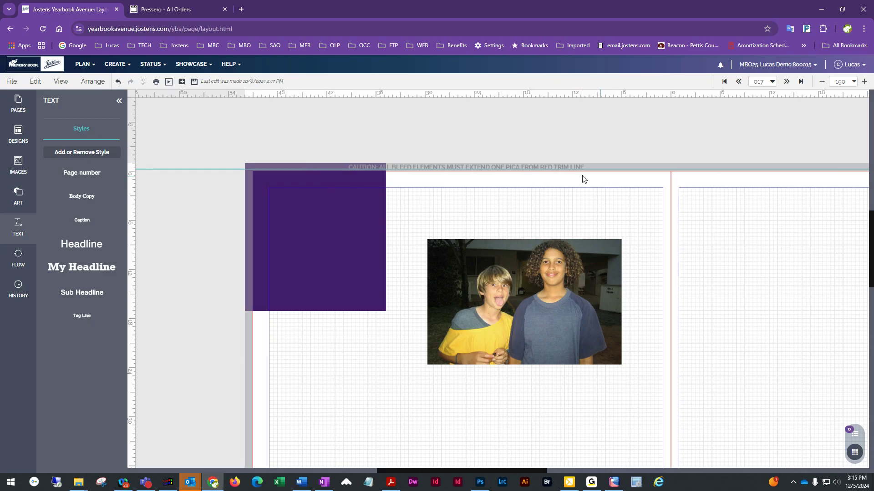
Step: Move the purple block out of the bleed area to the outer page margin, beside the photo and slightly lower than its top edge
left_click_drag(343, 257, 373, 272)
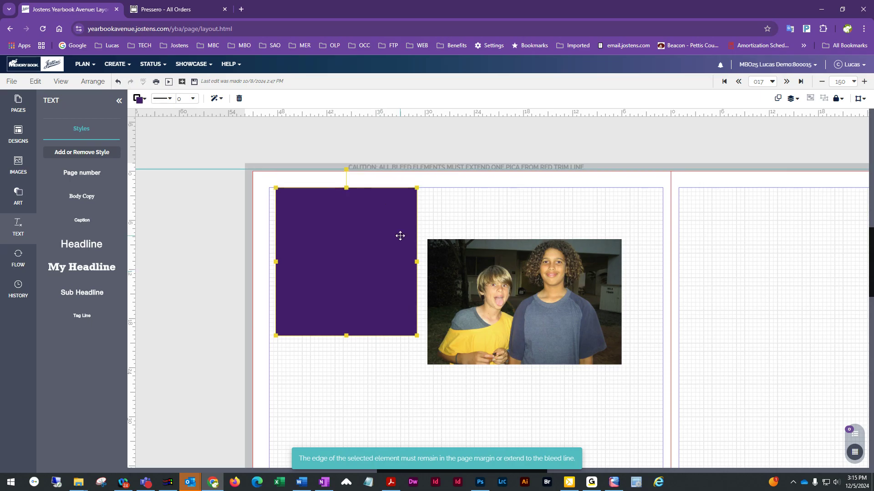
left_click_drag(370, 237, 362, 262)
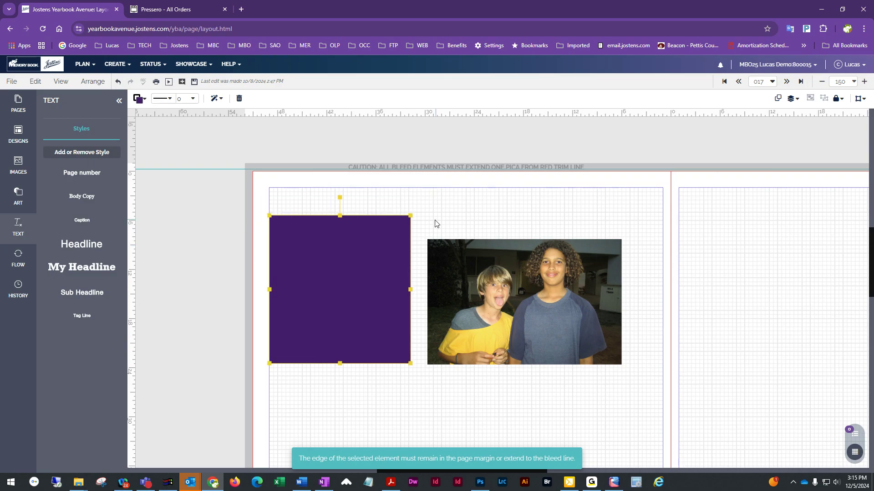
scroll(436, 223, "down", 1)
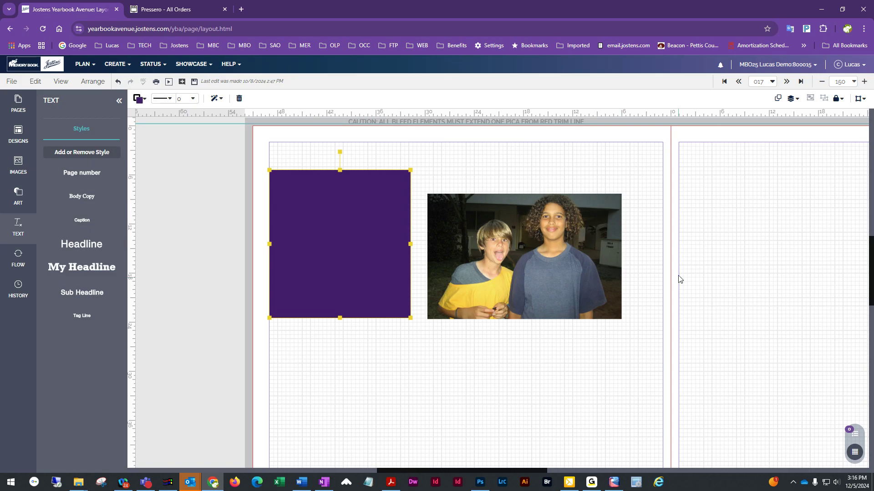
scroll(682, 342, "up", 1)
scroll(682, 335, "down", 1)
scroll(681, 332, "down", 1)
scroll(682, 332, "up", 1)
left_click_drag(345, 231, 352, 290)
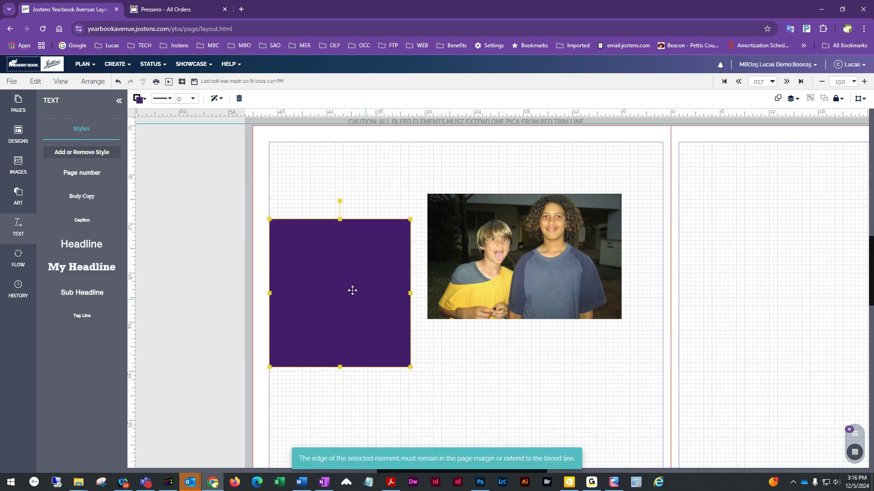
left_click(470, 394)
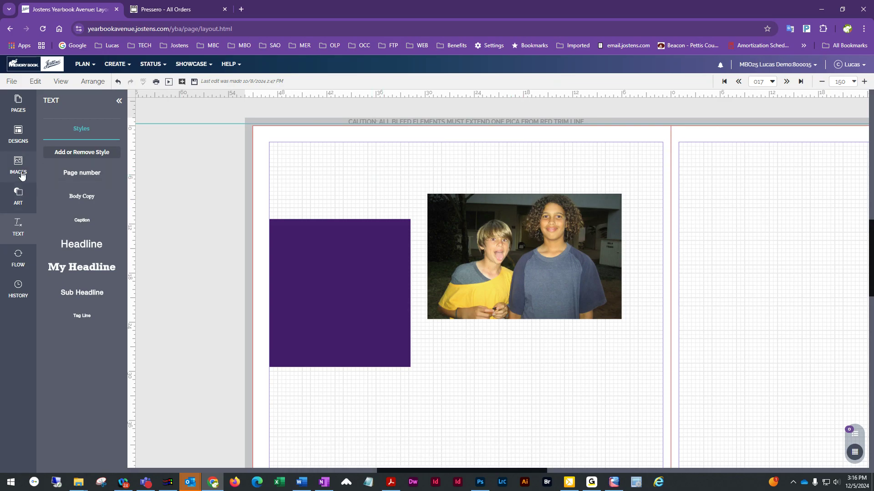
Step: Place a Headline style text box at the top page margin, above the purple block
left_click(18, 235)
left_click(18, 235)
left_click_drag(82, 245, 320, 167)
left_click_drag(76, 248, 333, 162)
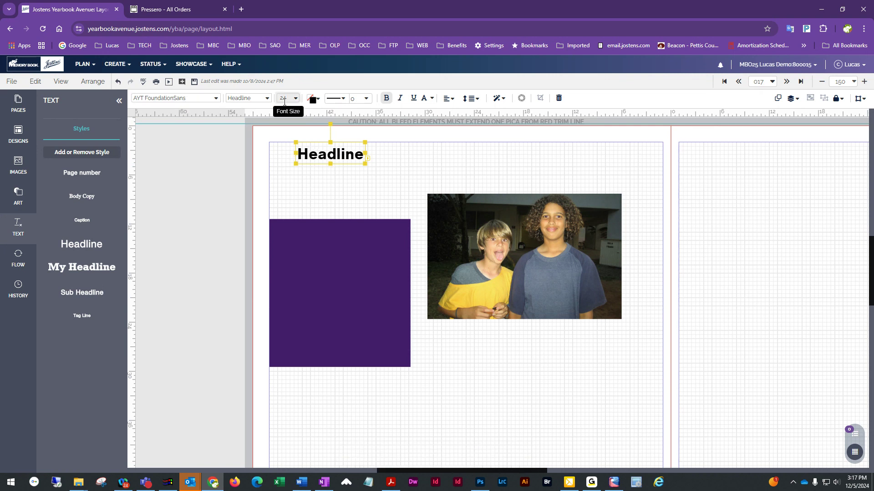
Step: Place a Tag Line style text box between the headline and the purple block, and compare the font settings of both texts
left_click(86, 316)
left_click_drag(86, 316, 322, 187)
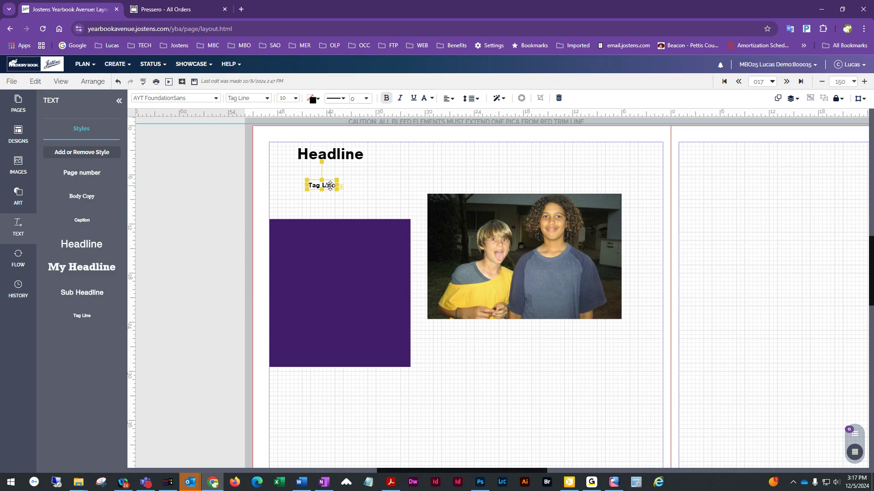
left_click(355, 200)
left_click(338, 154)
left_click(325, 189)
left_click(339, 156)
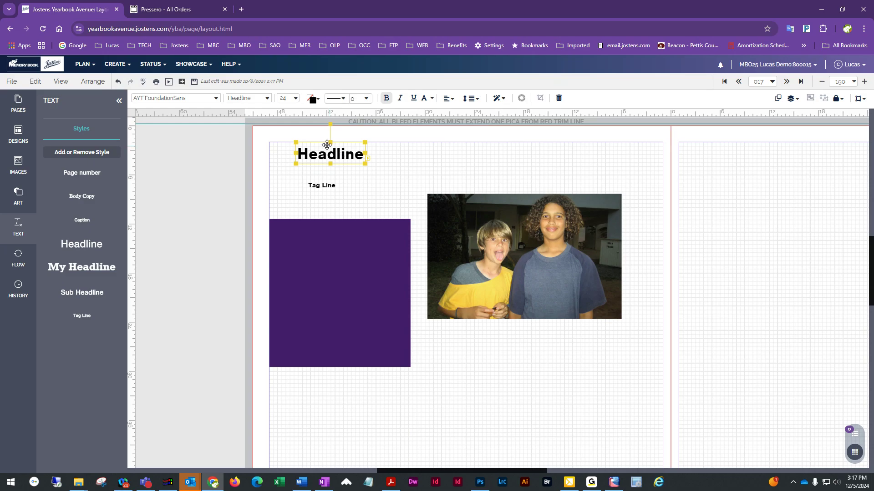
Step: Set the headline's font size to 28 and enlarge its text box so the text fits
left_click(295, 98)
left_click(314, 250)
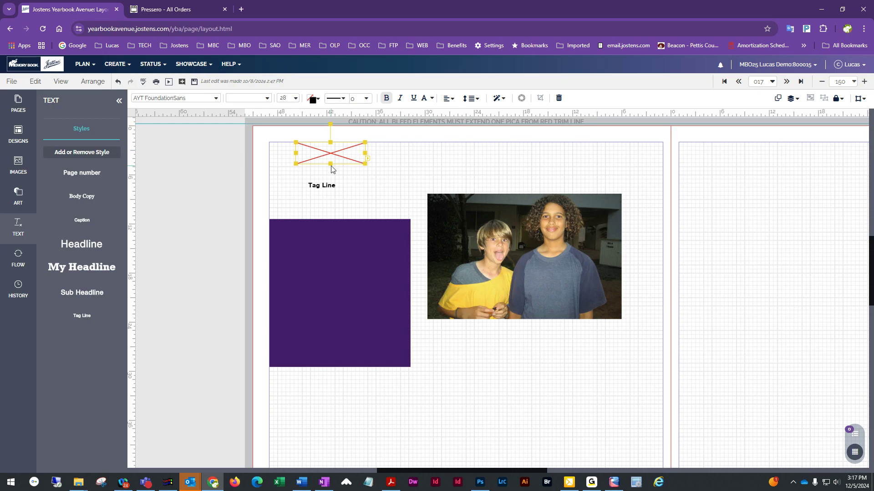
left_click_drag(329, 165, 409, 160)
left_click(390, 181)
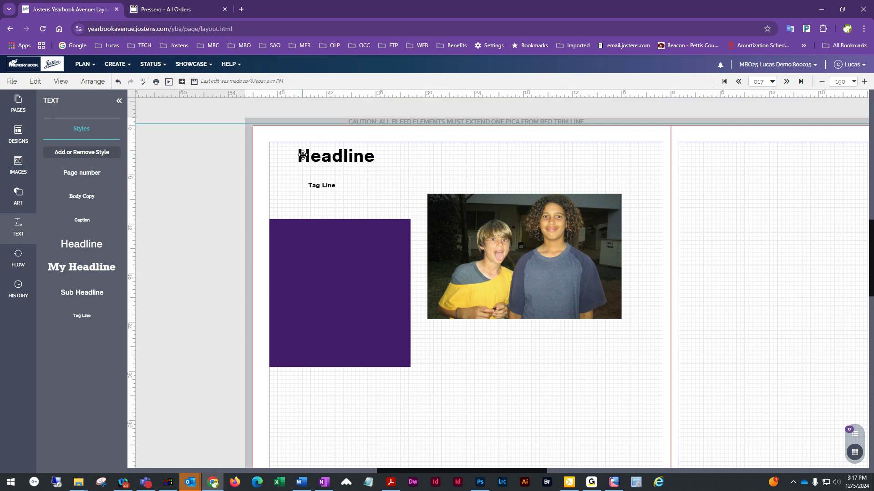
left_click(351, 158)
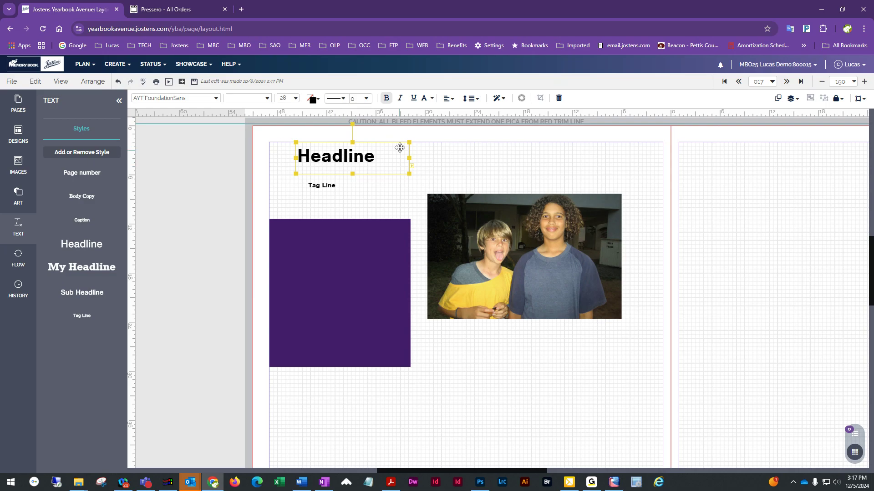
left_click(436, 169)
Step: Try font sizes 40 and 44 on the headline
left_click(356, 157)
left_click(295, 98)
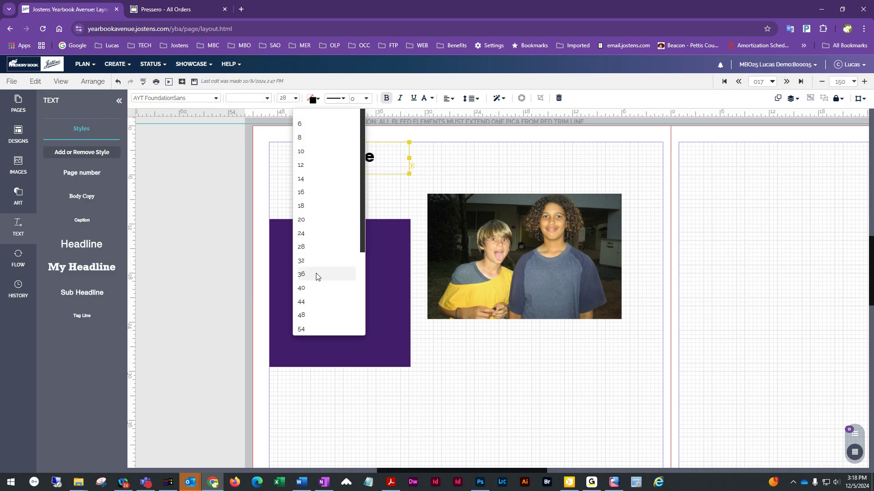
left_click(318, 289)
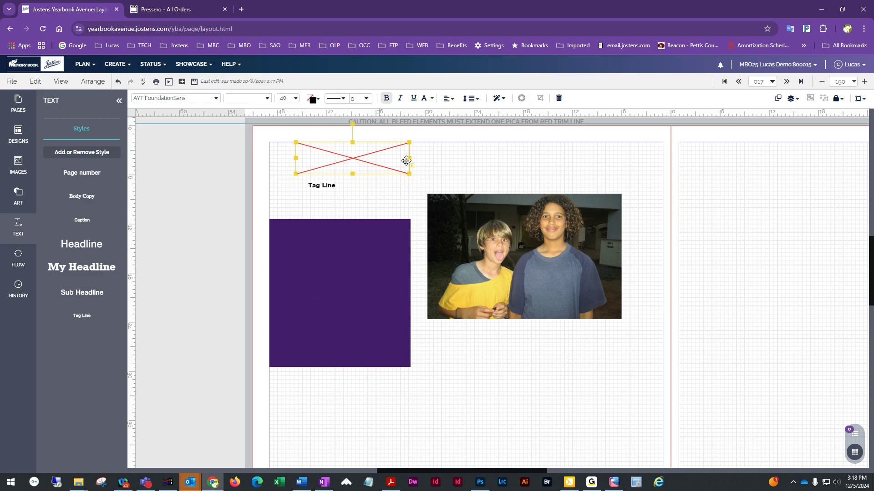
left_click(295, 98)
left_click(326, 297)
Step: Set the headline's font size to 12 and its font to AYT Abyss
left_click(294, 99)
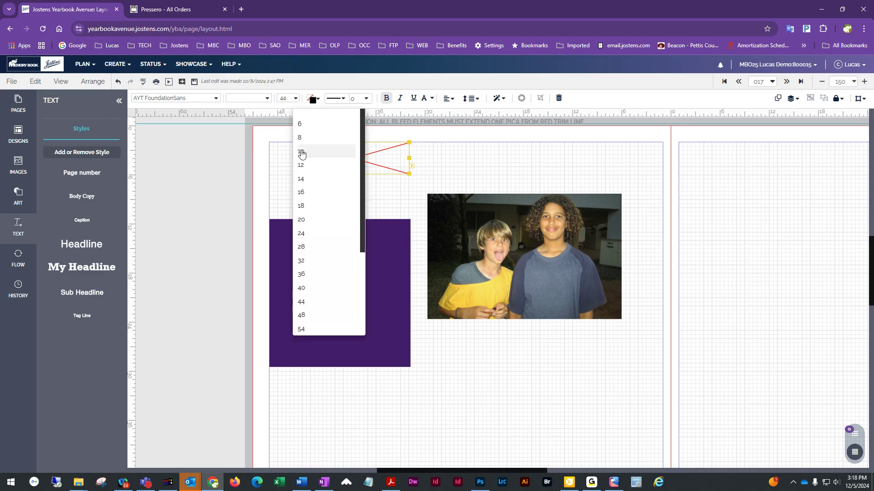
left_click(304, 165)
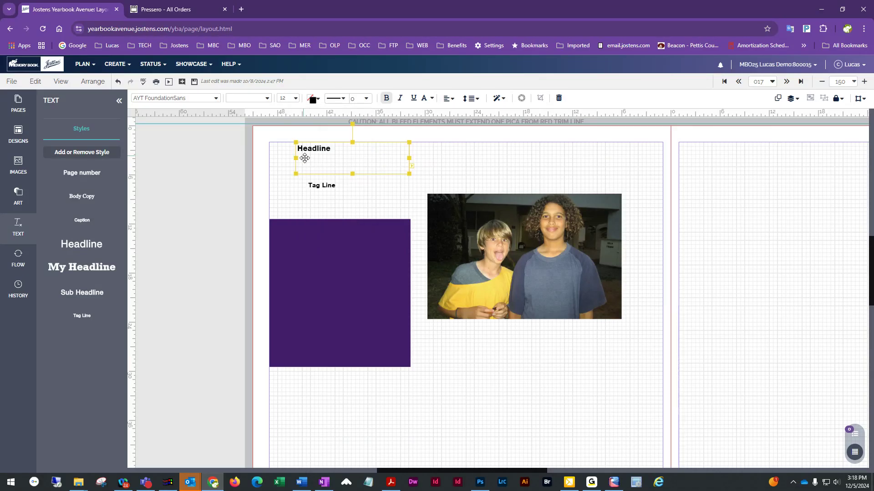
left_click(175, 98)
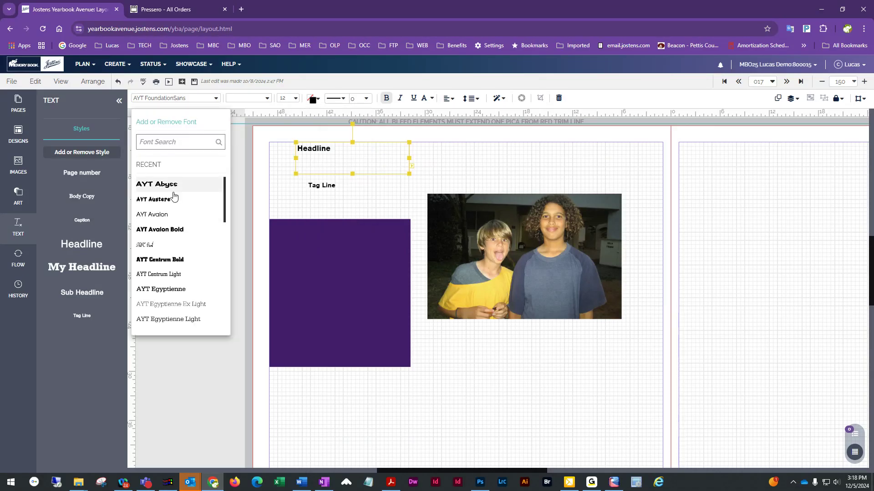
left_click(170, 186)
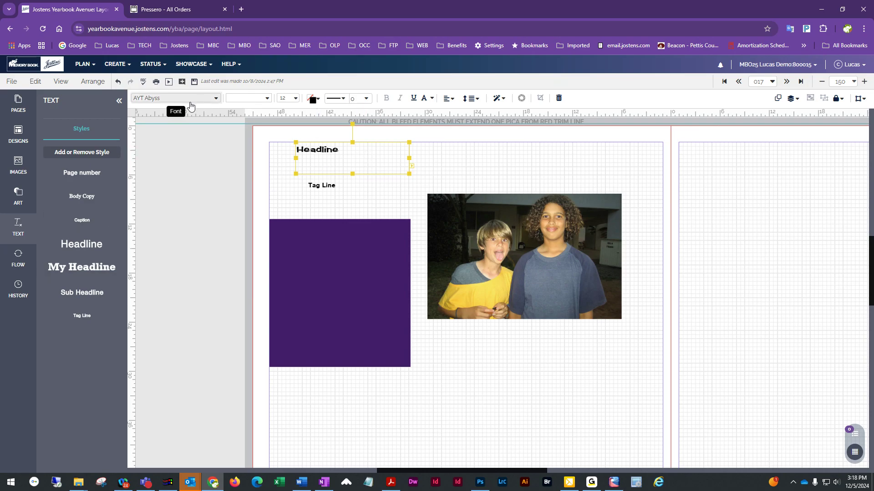
Step: Stretch the headline text box across the full width between the page margins, and delete the Tag Line text
left_click_drag(337, 156, 314, 160)
left_click_drag(386, 162, 662, 166)
left_click(335, 188)
key("Delete")
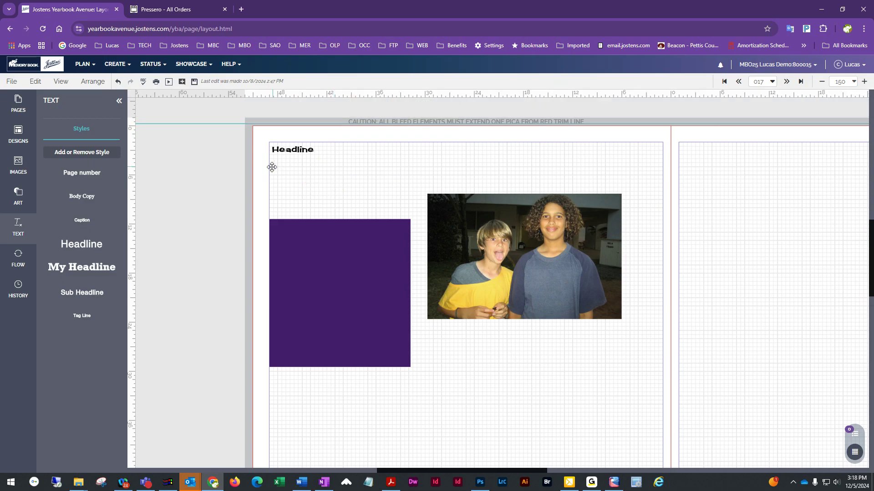
left_click(290, 157)
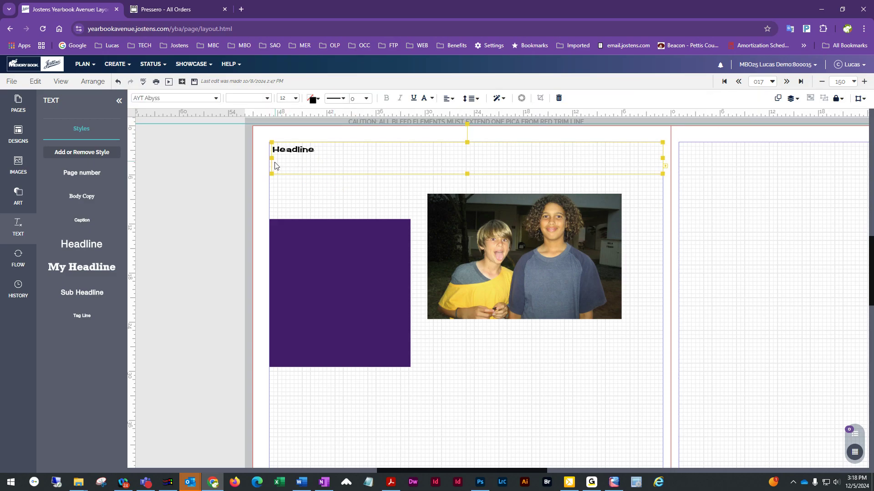
left_click_drag(272, 158, 270, 159)
Step: Try font sizes 40 and 36 on the headline, and settle on 32
left_click(296, 99)
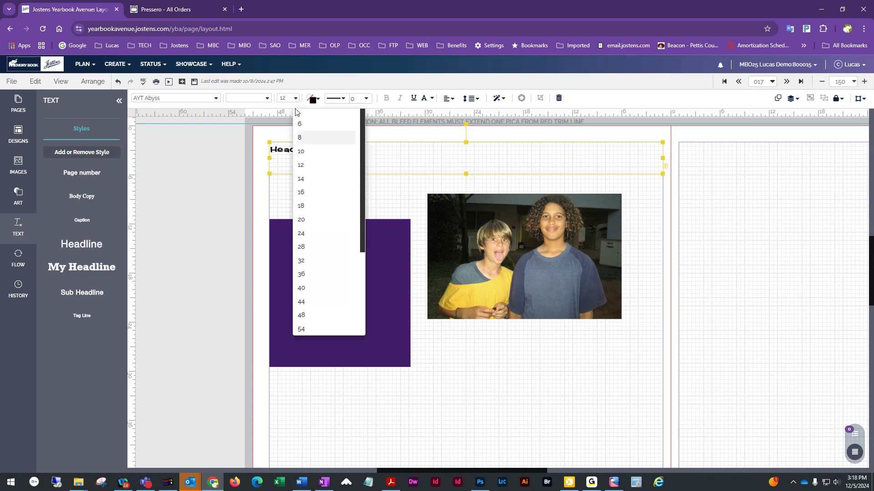
left_click(319, 289)
left_click(294, 99)
left_click(317, 274)
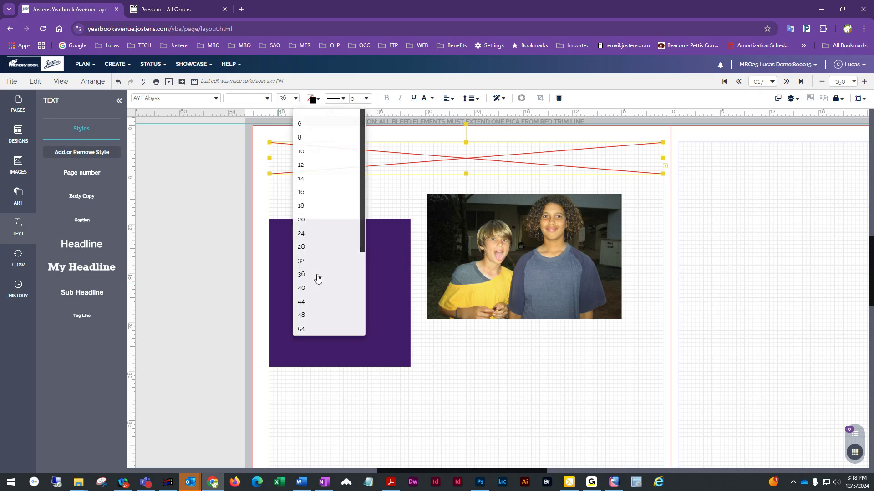
left_click(291, 96)
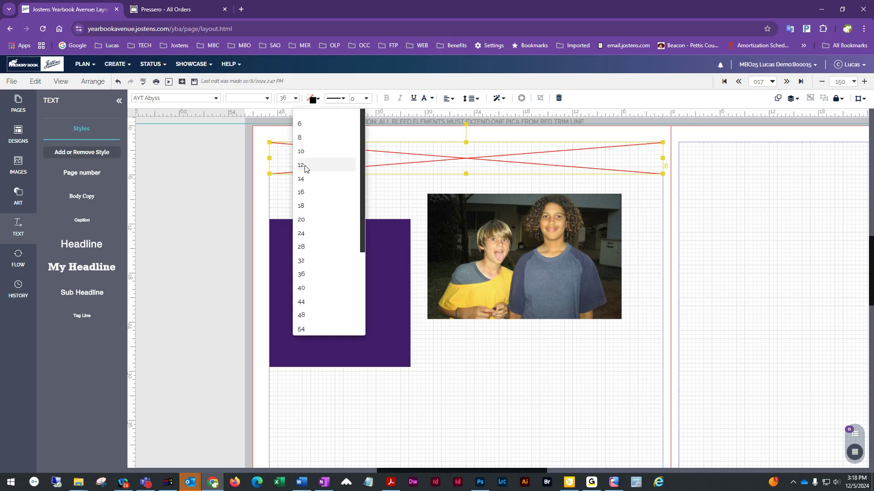
left_click(319, 258)
left_click(351, 208)
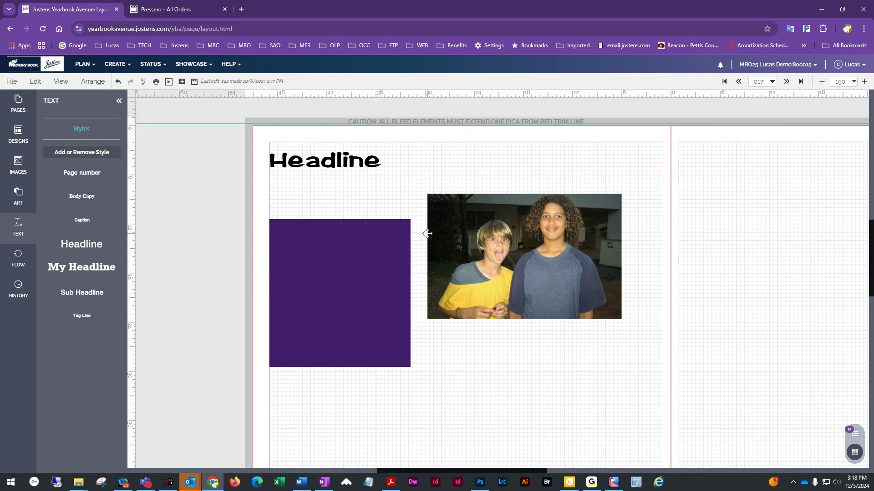
Step: Place the playground basketball, costumed children and cello player photos from the Candids folder on the lower part of the page
scroll(428, 233, "down", 1)
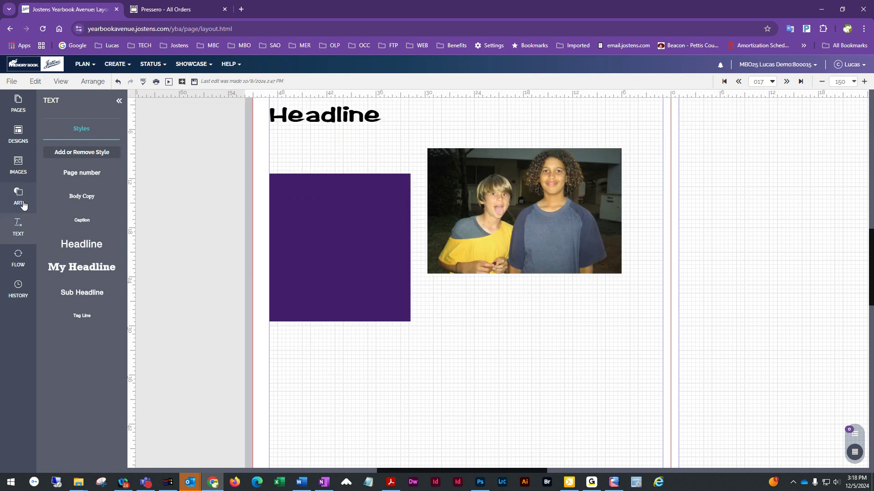
left_click(18, 168)
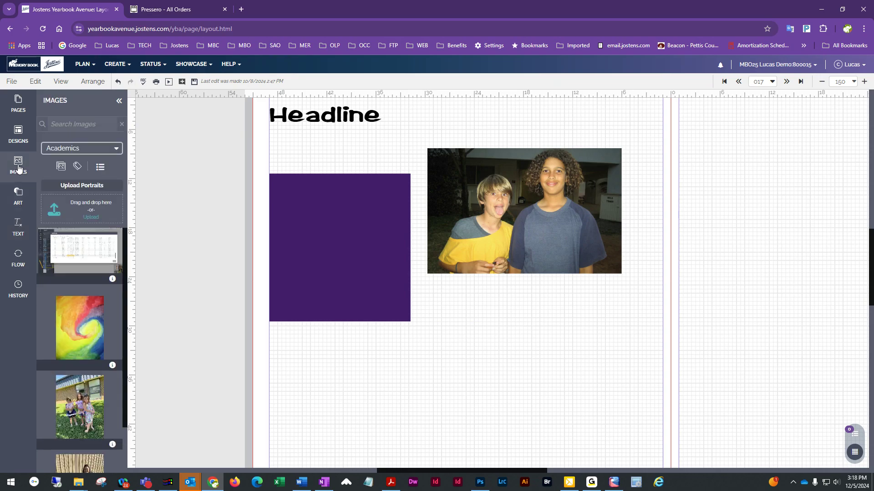
scroll(103, 317, "down", 2)
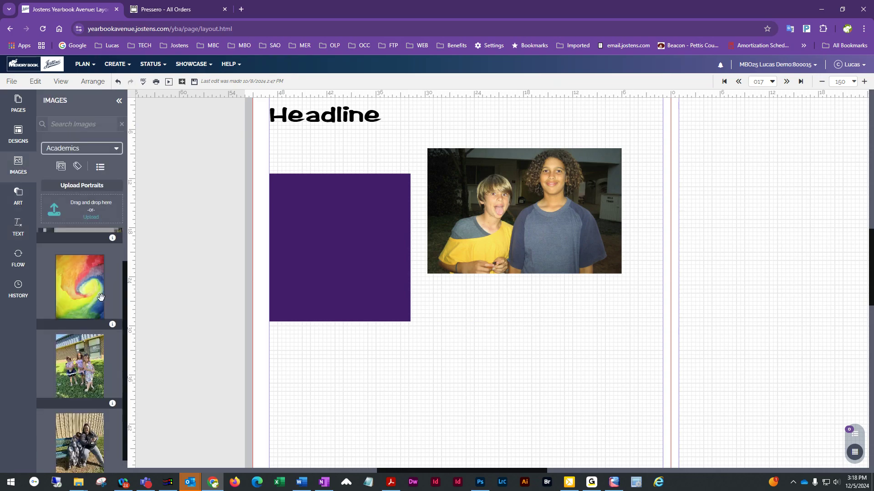
left_click(85, 149)
left_click(73, 196)
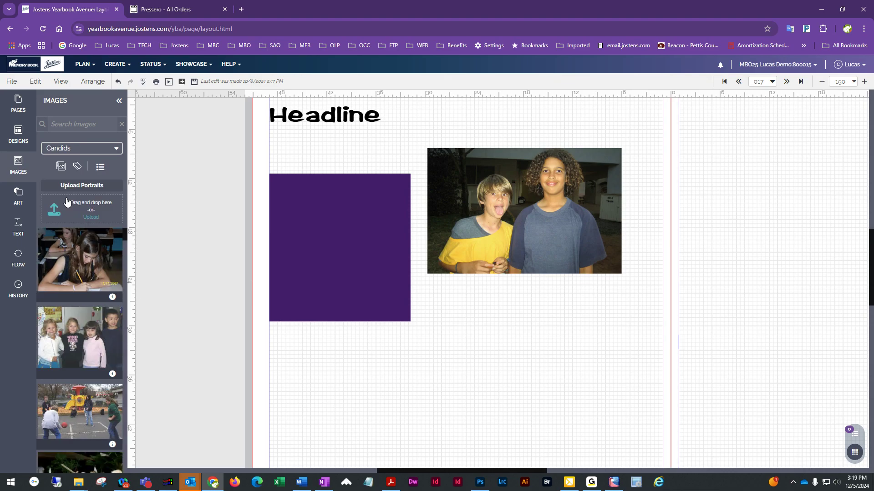
scroll(97, 318, "down", 3)
left_click_drag(107, 302, 403, 399)
left_click_drag(97, 345, 539, 339)
left_click_drag(83, 349, 508, 428)
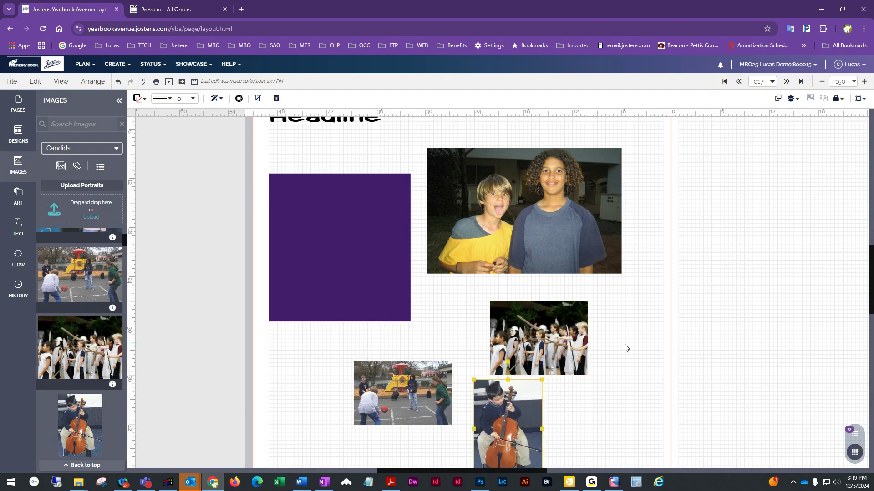
Step: Enlarge the costumed children photo out to the gutter and position it just below the two-kids photo
scroll(659, 384, "down", 2)
left_click(564, 255)
left_click_drag(588, 284, 668, 341)
left_click_drag(615, 305, 613, 282)
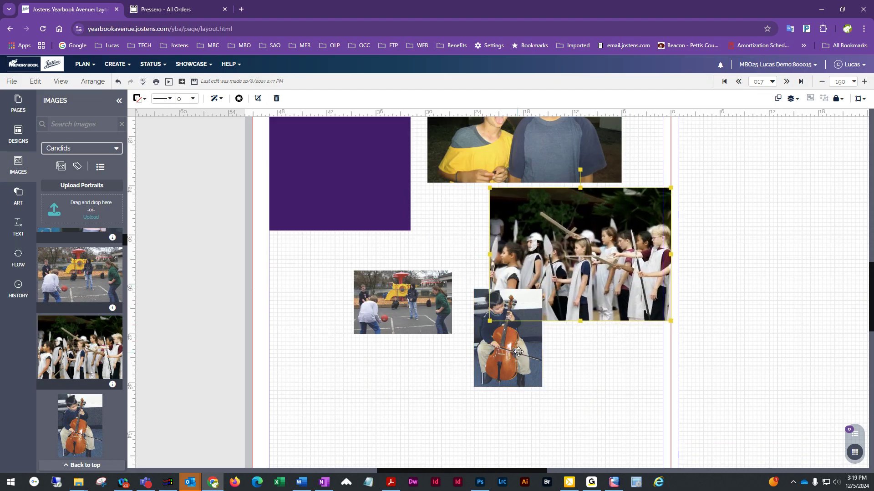
Step: Move the cello photo below the playground photo, and shift the playground photo under the purple block near the outer margin
left_click_drag(518, 350, 397, 411)
left_click(591, 422)
scroll(579, 399, "up", 2)
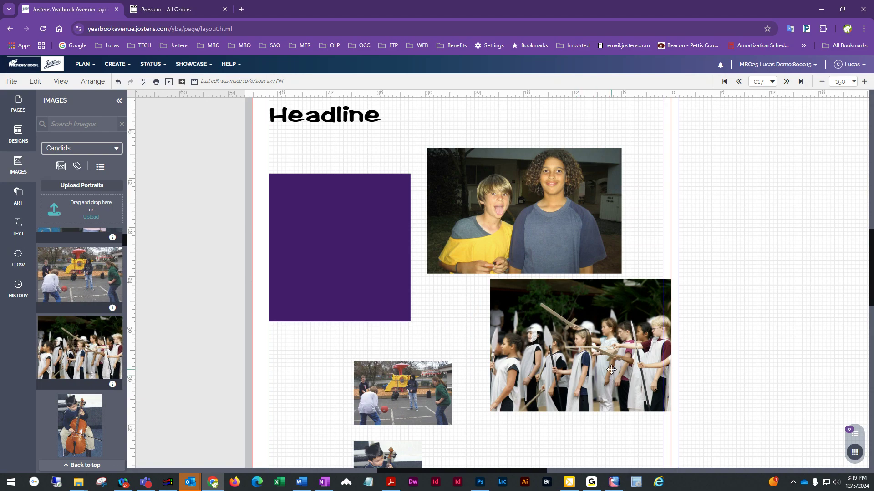
scroll(569, 391, "up", 1)
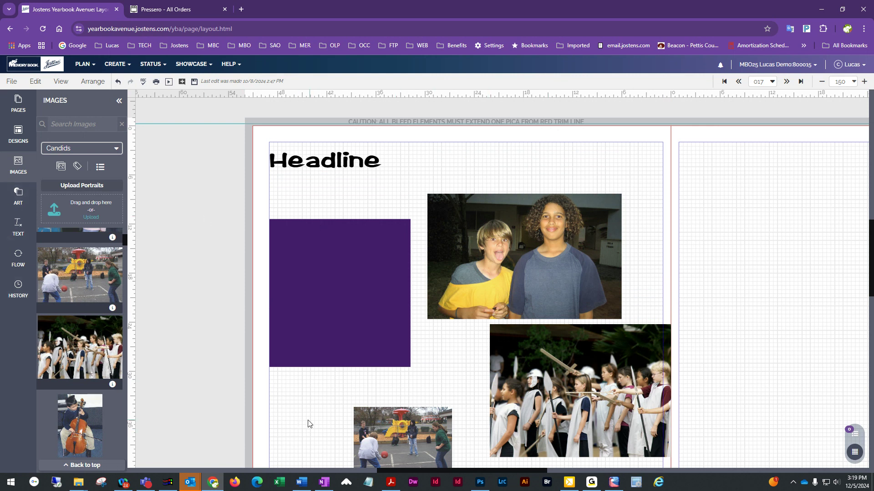
left_click_drag(438, 459, 341, 434)
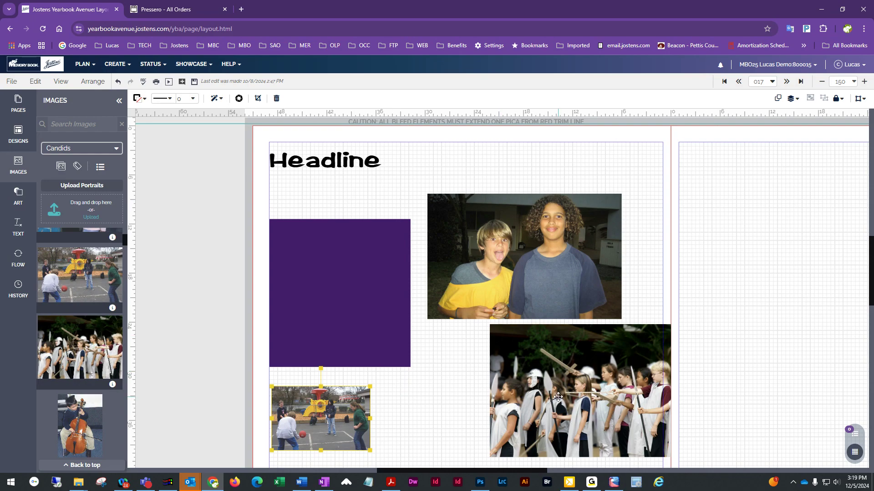
Step: Move the two-kids photo against the gutter, and move the playground photo out to the outer edge of the bleed
scroll(557, 397, "down", 1)
scroll(557, 394, "up", 1)
scroll(555, 391, "up", 1)
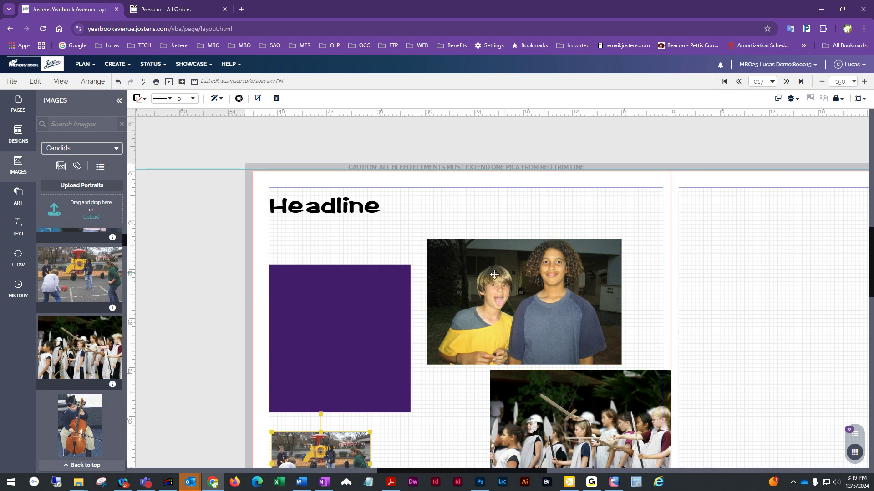
left_click_drag(542, 299, 597, 297)
scroll(600, 440, "down", 2)
left_click_drag(307, 404, 280, 404)
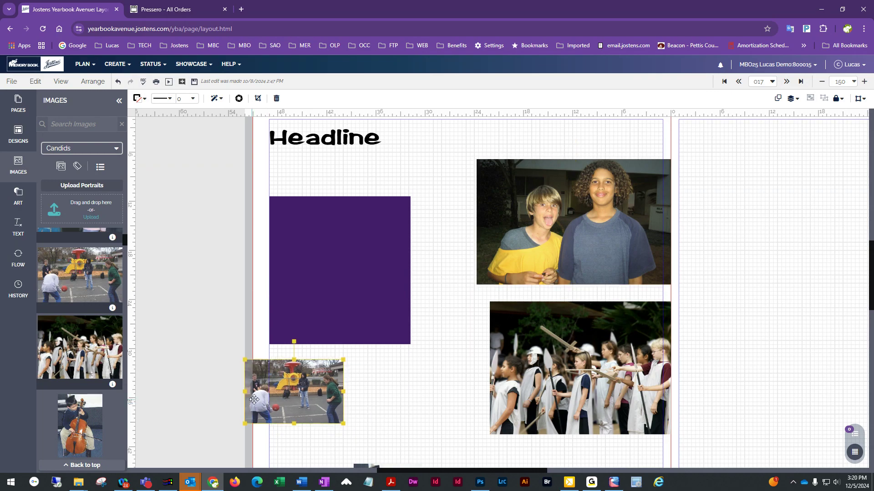
left_click(366, 412)
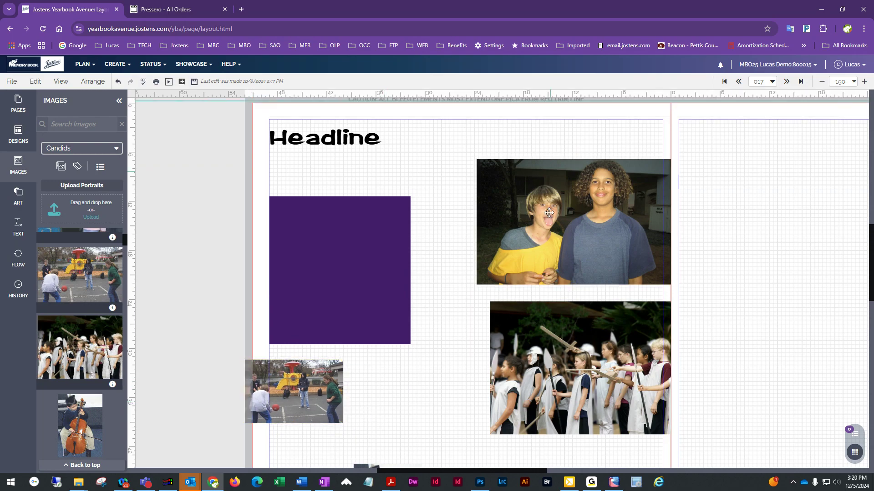
scroll(448, 272, "up", 1)
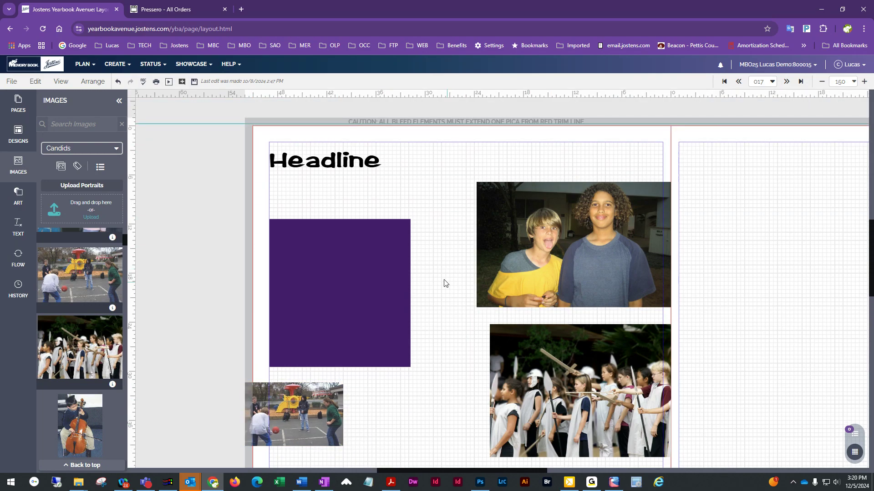
Step: Try the two-kids photo inside the page margins and at the outer bleed edge, and return it to the gutter
left_click_drag(611, 247, 599, 246)
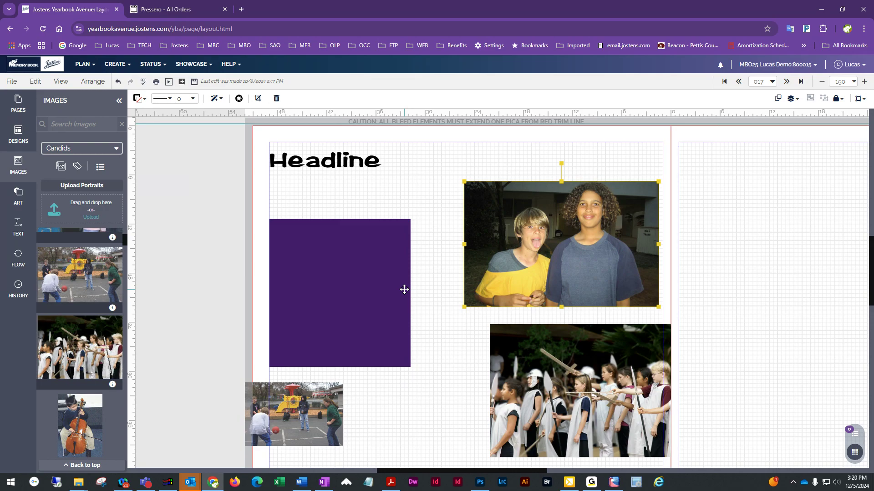
left_click_drag(598, 252, 578, 242)
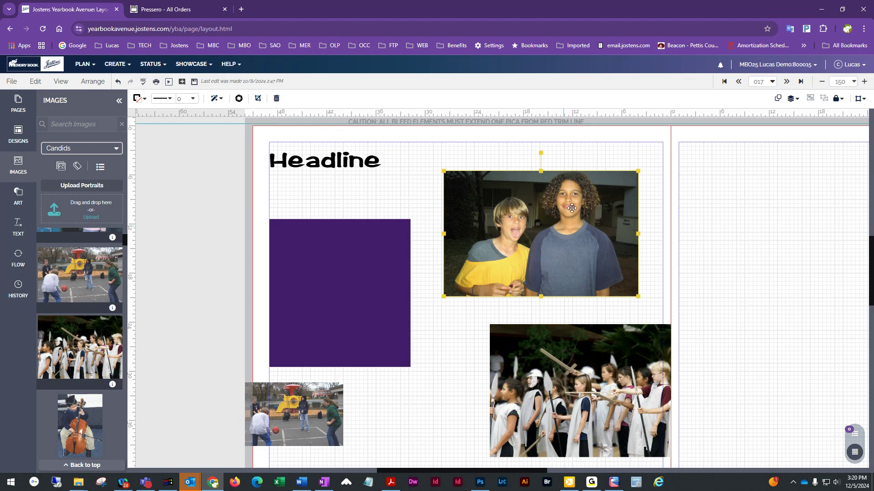
left_click_drag(550, 255, 545, 253)
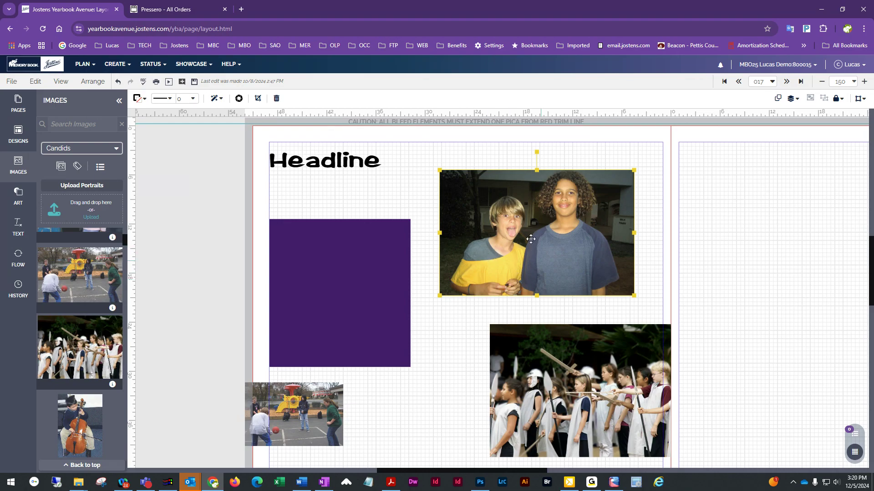
left_click_drag(571, 266, 376, 303)
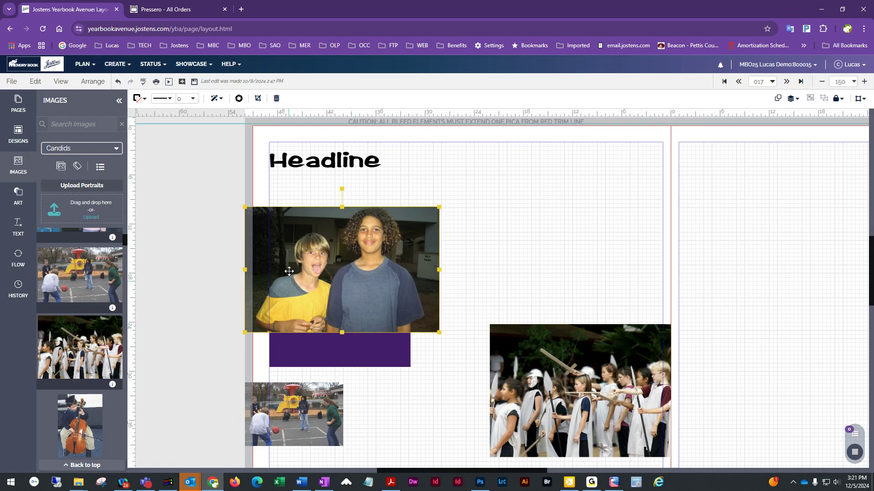
left_click_drag(354, 297, 594, 270)
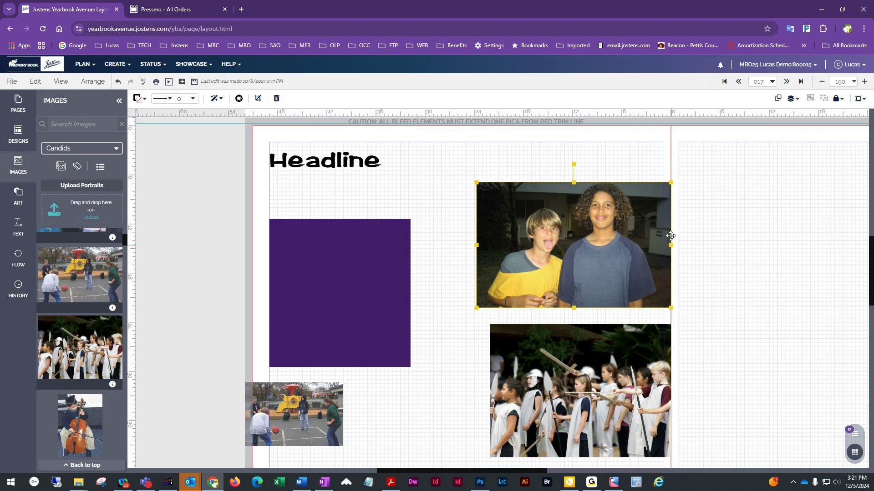
Step: Move the two-kids photo to the foot of page 16 so its lower edge extends to the edge of the bleed
scroll(514, 278, "down", 1)
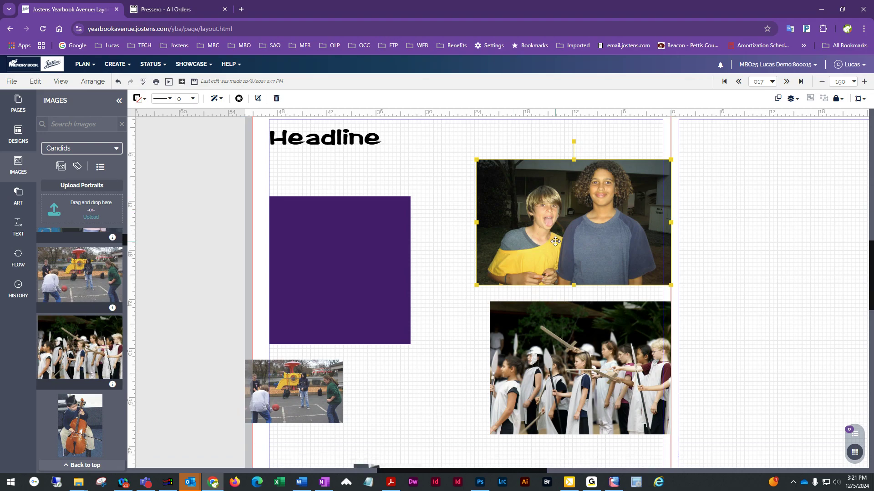
scroll(552, 242, "down", 4)
left_click_drag(568, 180, 549, 440)
scroll(548, 440, "down", 7)
left_click_drag(550, 314, 516, 361)
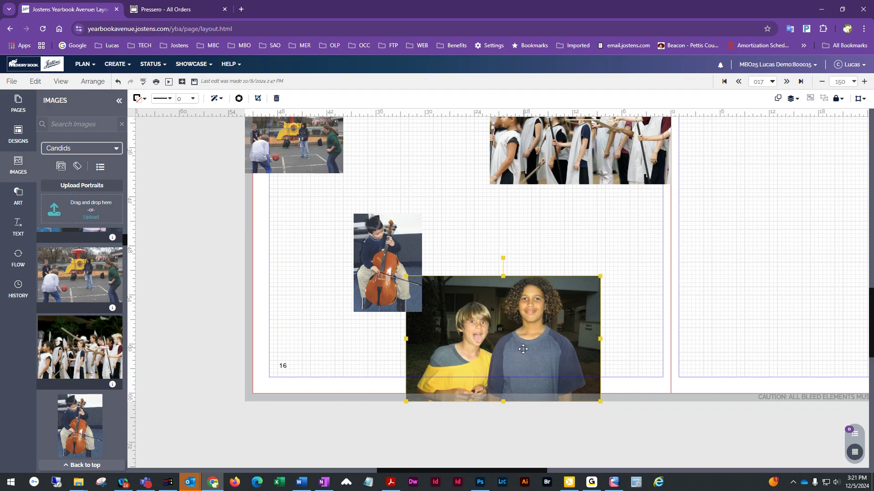
Step: Move the two-kids photo to the head of page 16, extending to the bleed edge, and align a horizontal guide near the upper trim line
scroll(523, 336, "up", 2)
left_click_drag(528, 418, 579, 373)
scroll(584, 432, "up", 4)
left_click_drag(587, 457, 558, 150)
scroll(572, 208, "up", 3)
left_click_drag(564, 288, 557, 199)
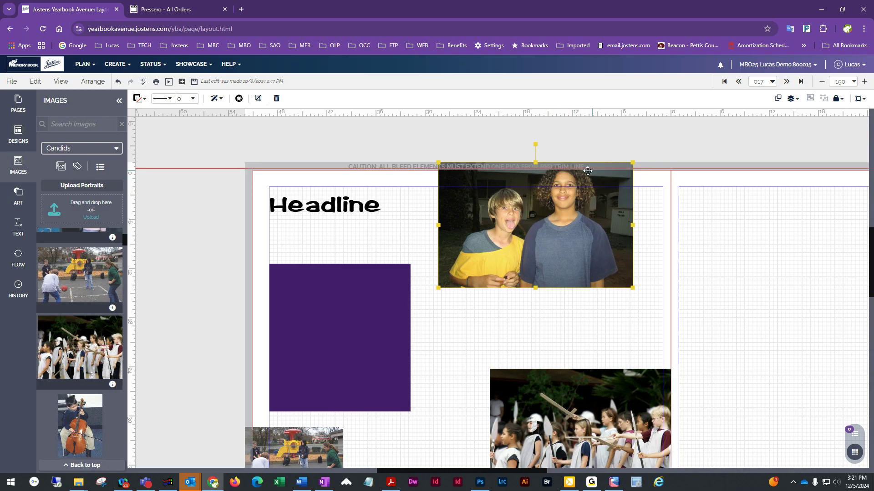
left_click(541, 171)
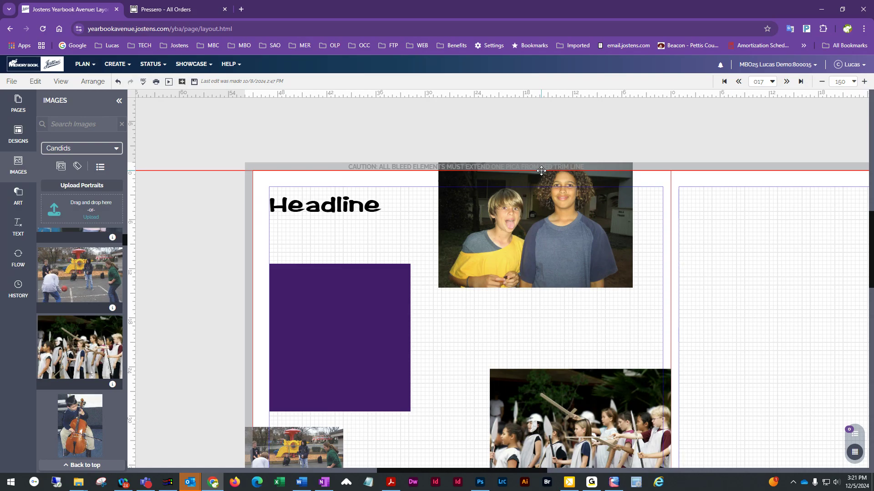
left_click_drag(541, 170, 541, 172)
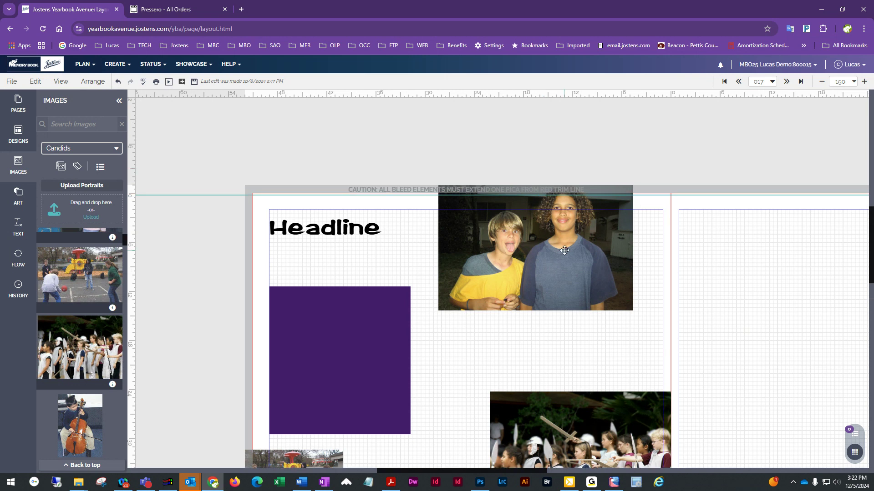
Step: Move the two-kids photo inside the page 16 margins, try it against the gutter, and return it inside the margins
left_click_drag(565, 251, 574, 297)
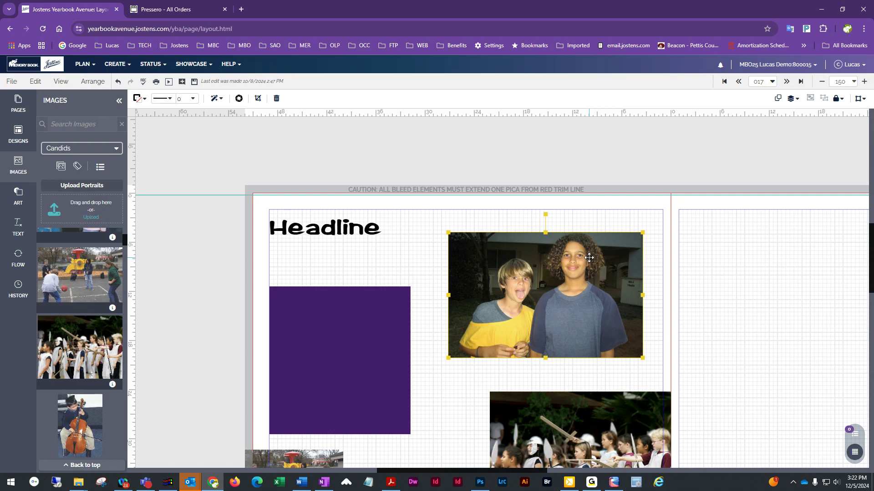
left_click_drag(563, 276, 546, 276)
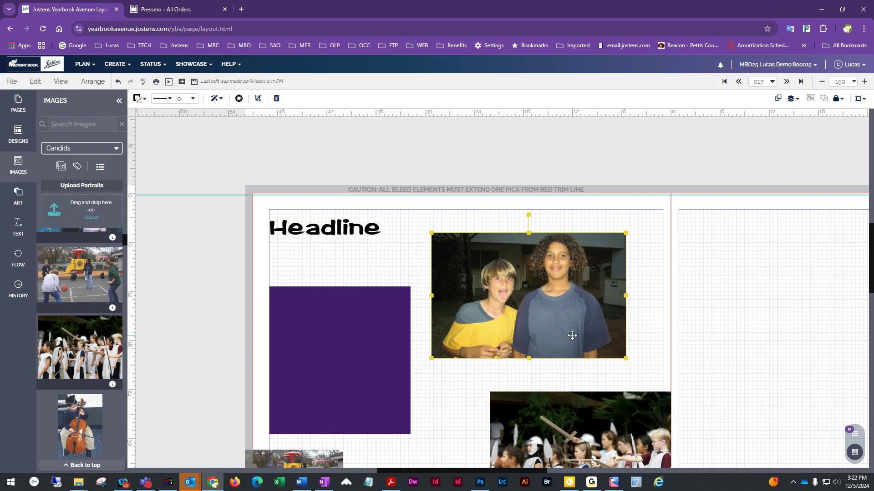
left_click_drag(545, 303, 539, 321)
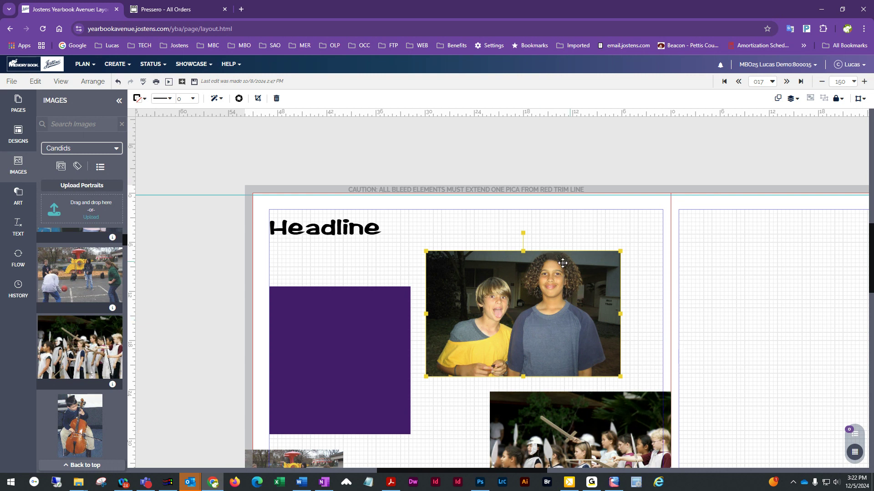
scroll(521, 348, "down", 2)
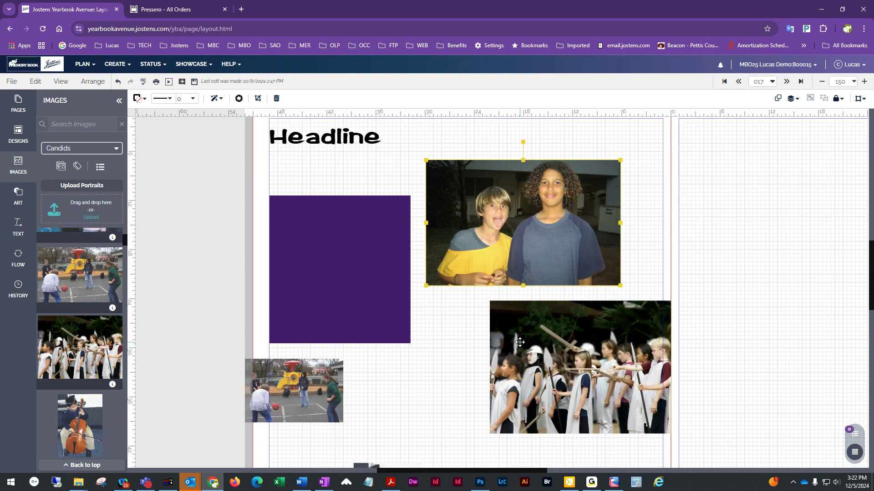
left_click_drag(550, 256, 599, 264)
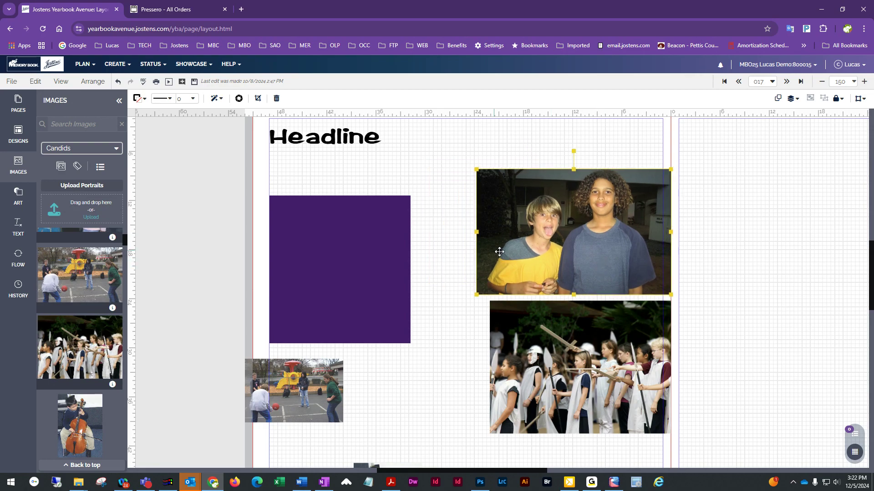
left_click(438, 245)
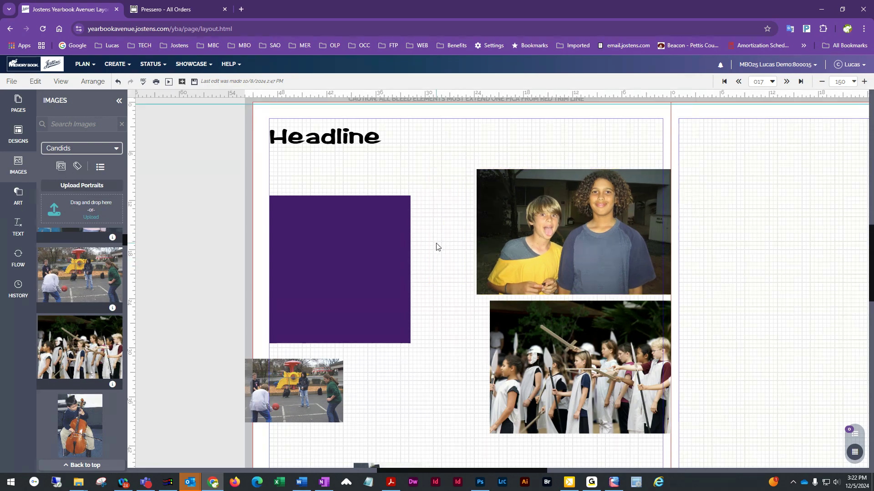
scroll(392, 246, "up", 1)
left_click_drag(580, 280, 553, 259)
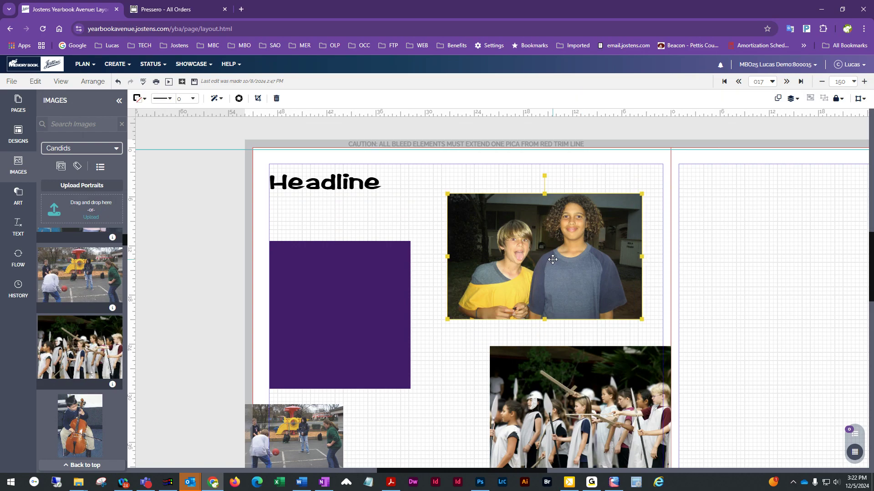
Step: Select the headline text box and the purple block in turn on page 16
left_click(343, 187)
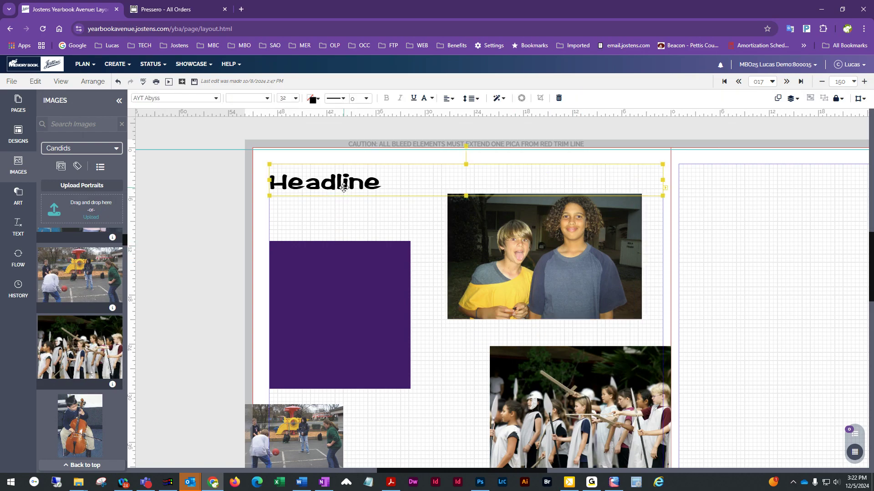
left_click(337, 275)
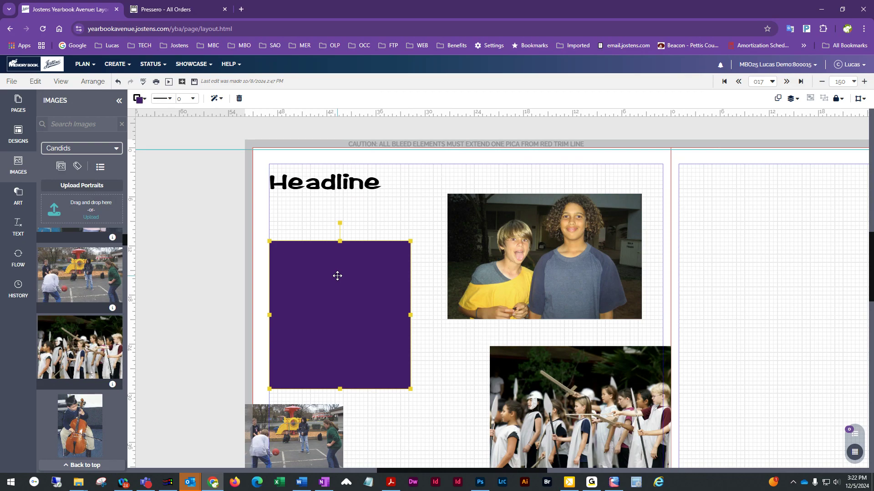
scroll(338, 274, "up", 4)
scroll(339, 274, "down", 4)
scroll(137, 207, "up", 3)
scroll(138, 207, "down", 3)
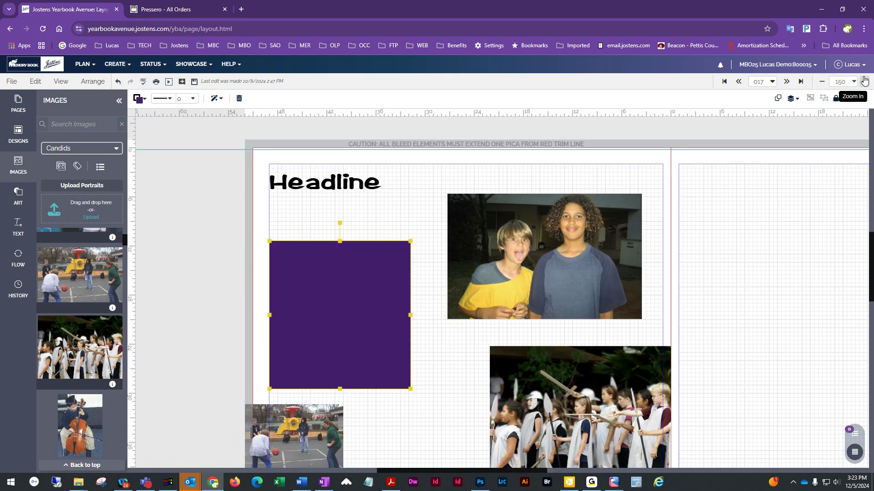
Step: Set the browser zoom to 150% to enlarge the page editor's interface
left_click(863, 28)
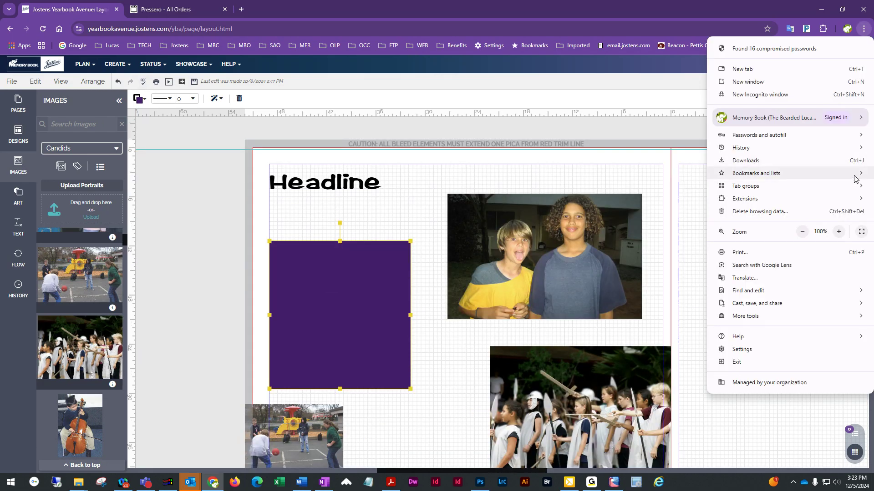
left_click(838, 231)
left_click(839, 231)
left_click(838, 231)
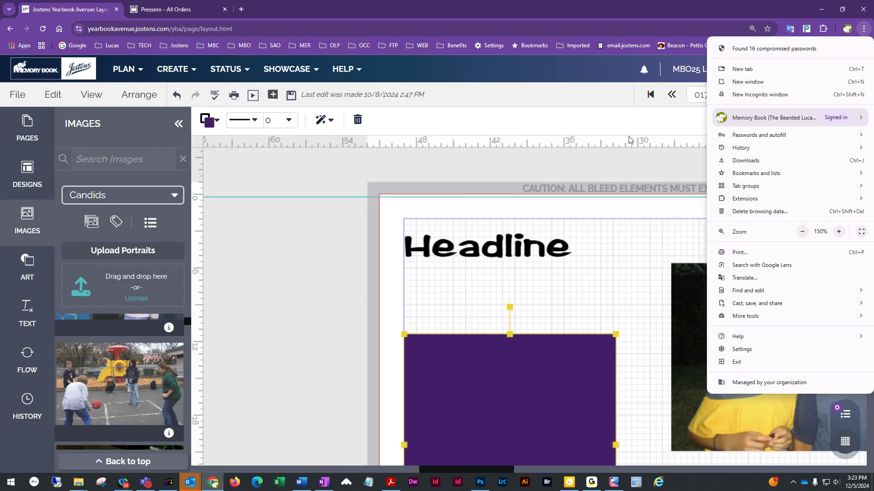
left_click(464, 168)
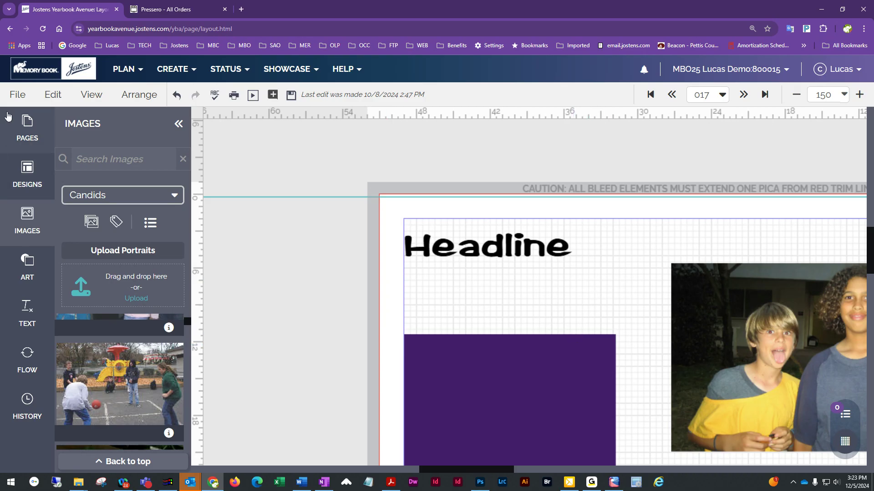
Step: Review the file and edit commands, and open and close the background settings for the right page
left_click(9, 96)
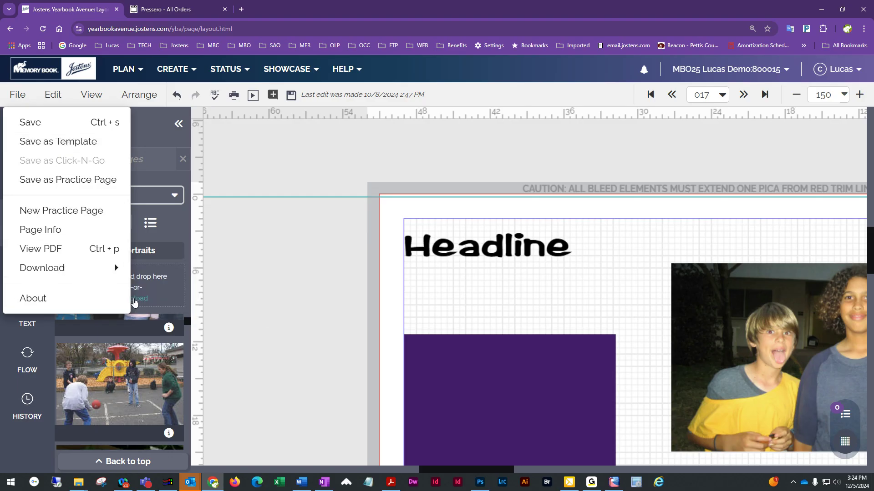
left_click(44, 101)
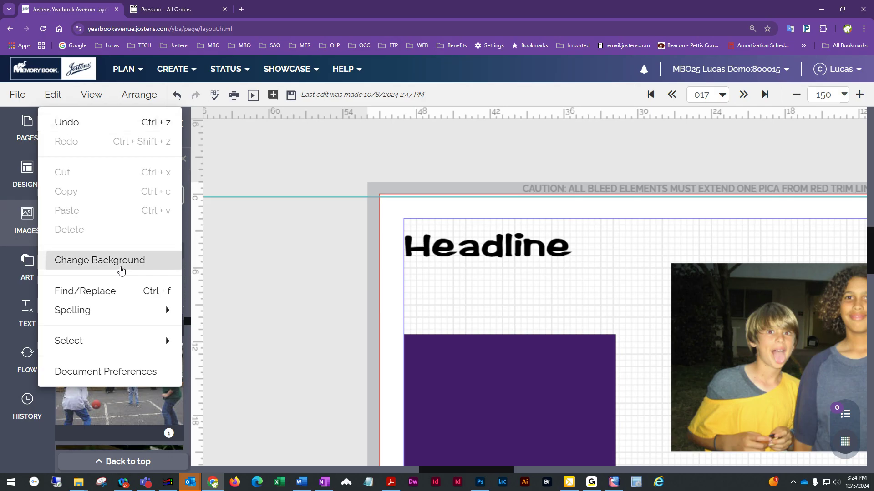
left_click(122, 272)
left_click_drag(758, 128, 325, 140)
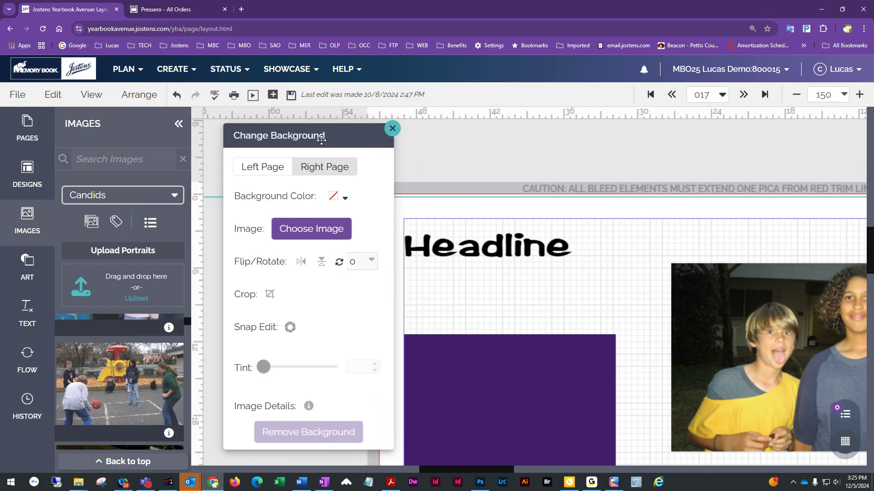
left_click(392, 129)
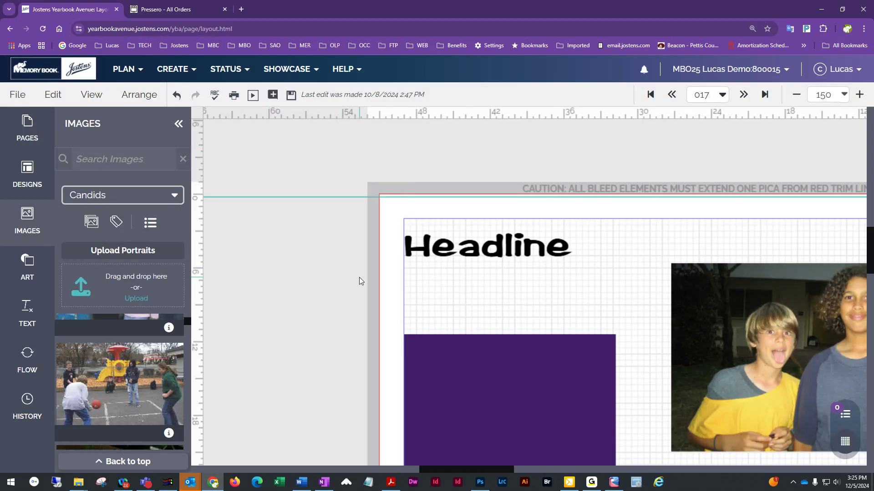
Step: Open the background settings for the left page, 16, and place the dialog beside the page
right_click(390, 235)
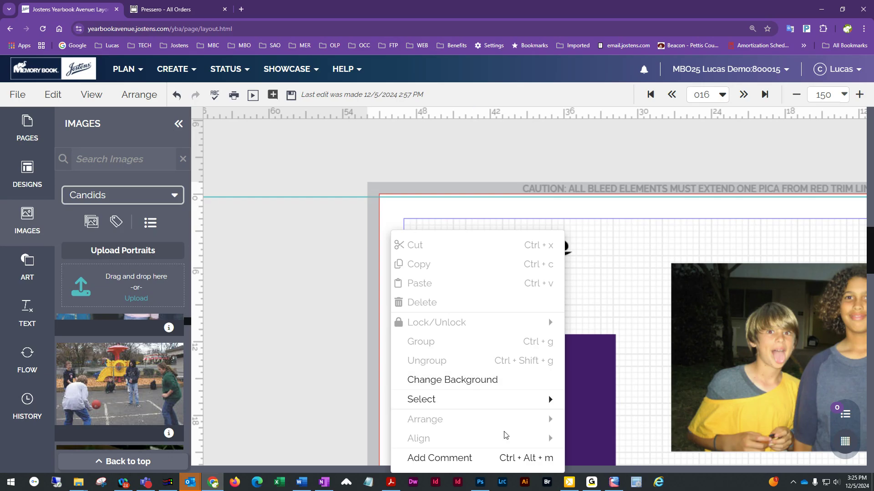
left_click(469, 384)
left_click_drag(725, 130, 318, 140)
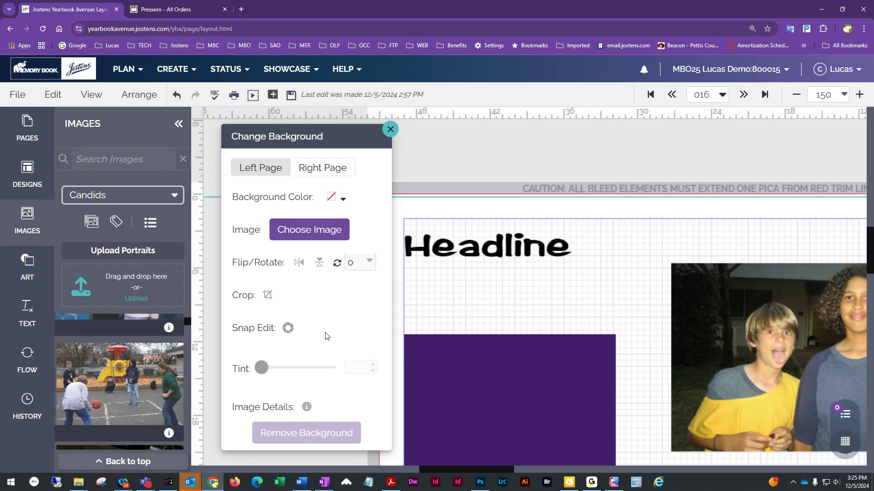
Step: Review the find/replace, spelling and element selection commands, and close the background settings
left_click(50, 98)
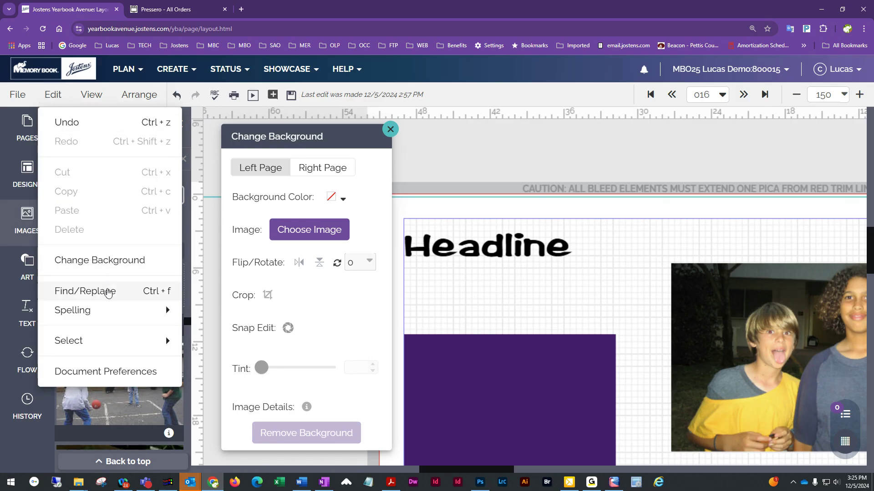
mouse_move(77, 323)
mouse_move(96, 314)
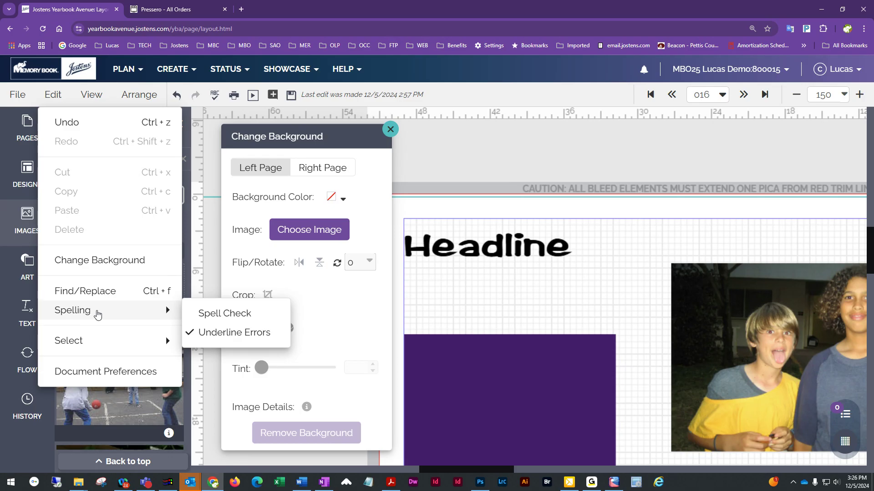
mouse_move(69, 342)
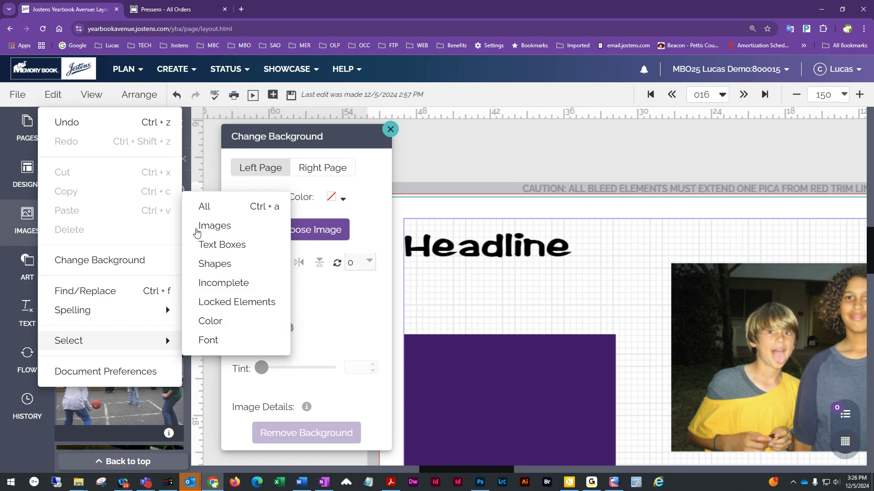
left_click(104, 96)
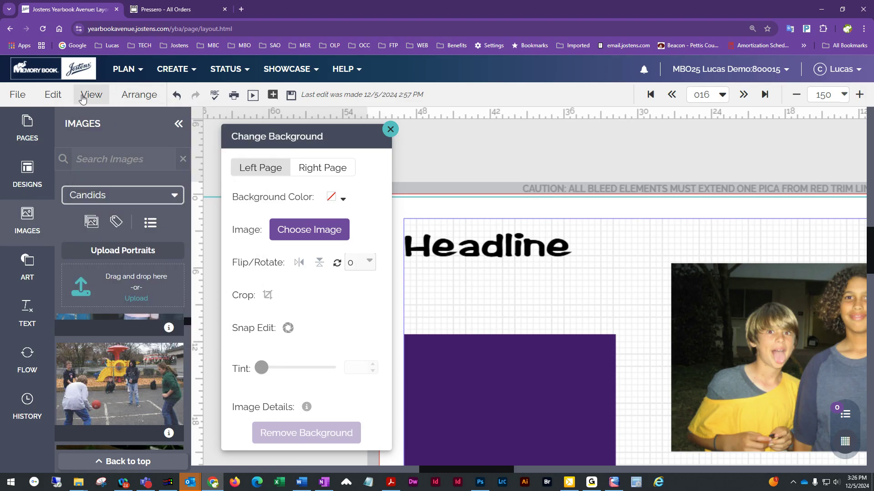
left_click(388, 132)
Step: Hide the grid lines on the spread, and review the grid and guide commands, including the options for clearing guides
left_click(95, 100)
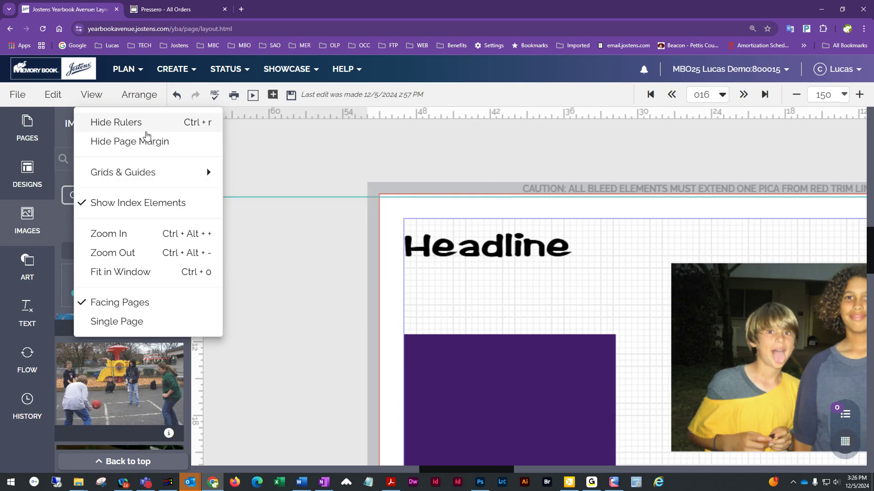
mouse_move(131, 175)
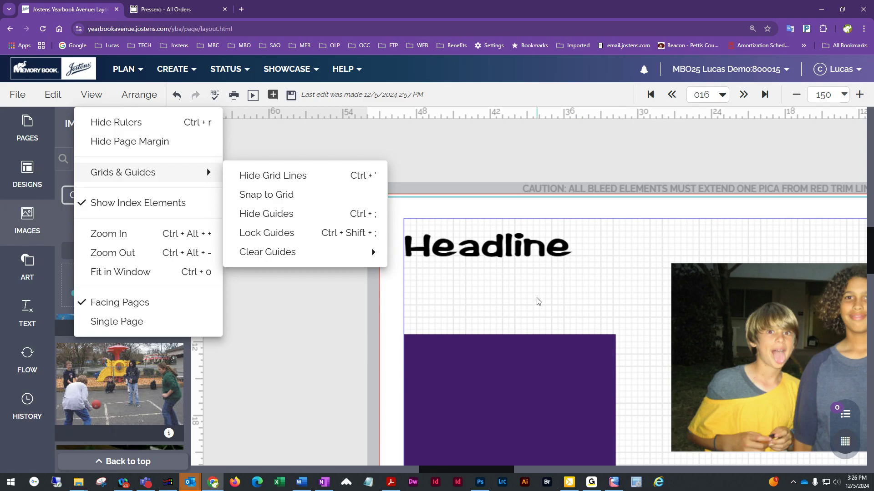
left_click(257, 177)
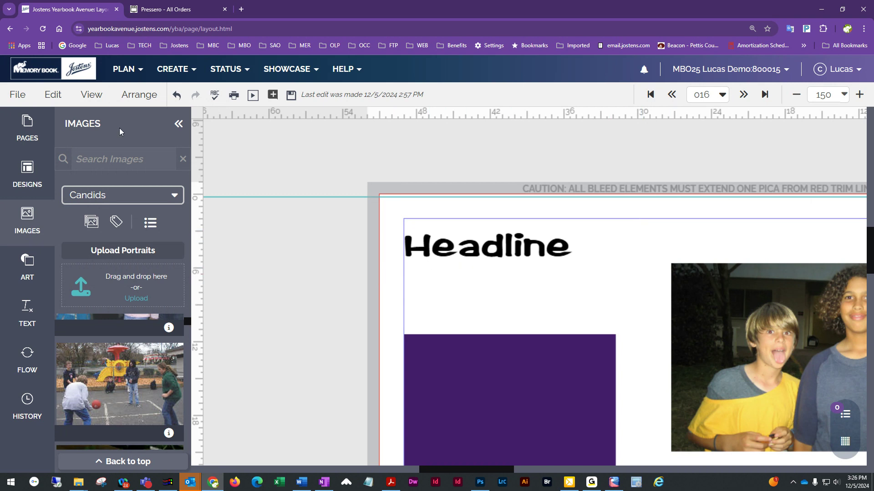
left_click(89, 95)
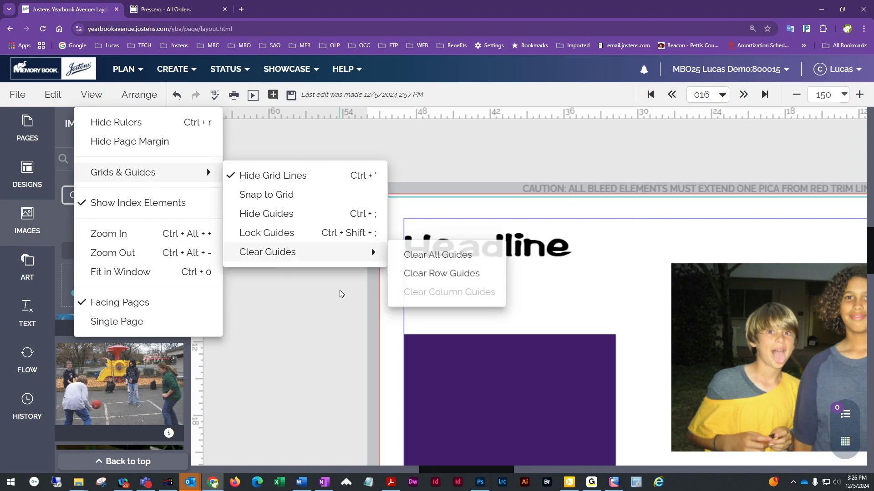
left_click(238, 180)
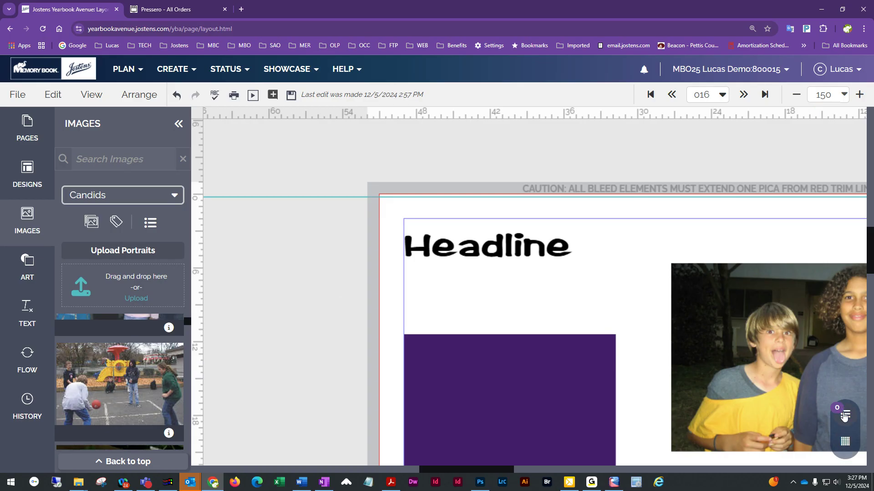
Step: Switch the grid lines on and off several times and leave them shown on the spread
left_click(845, 444)
left_click(845, 444)
left_click(845, 444)
left_click(845, 447)
left_click(844, 447)
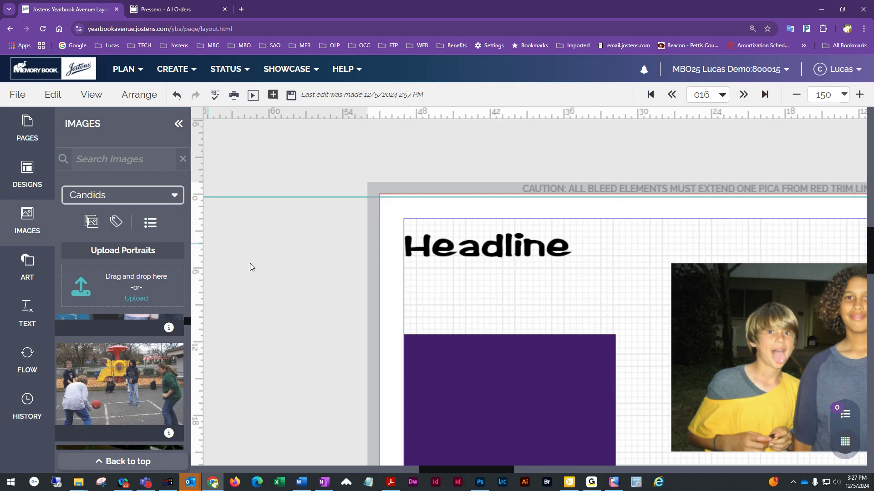
Step: Review the view commands and zoom controls, and fit the whole spread in the window
left_click(90, 97)
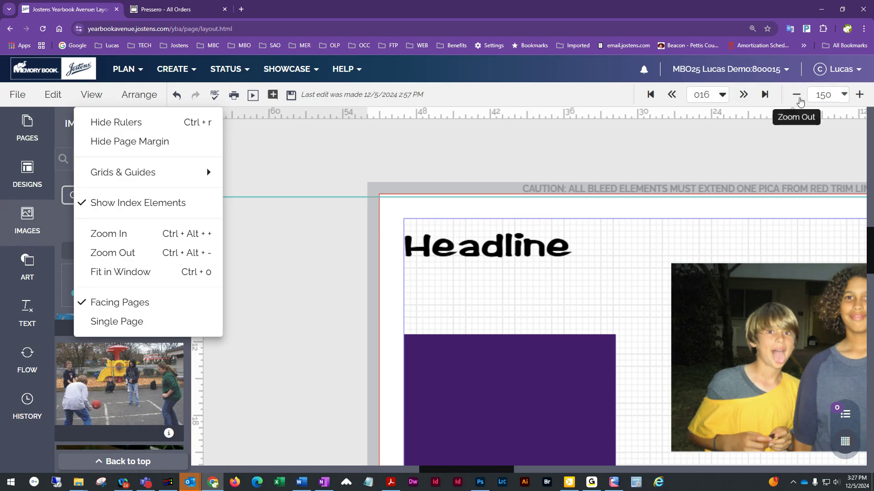
left_click(845, 99)
left_click(845, 99)
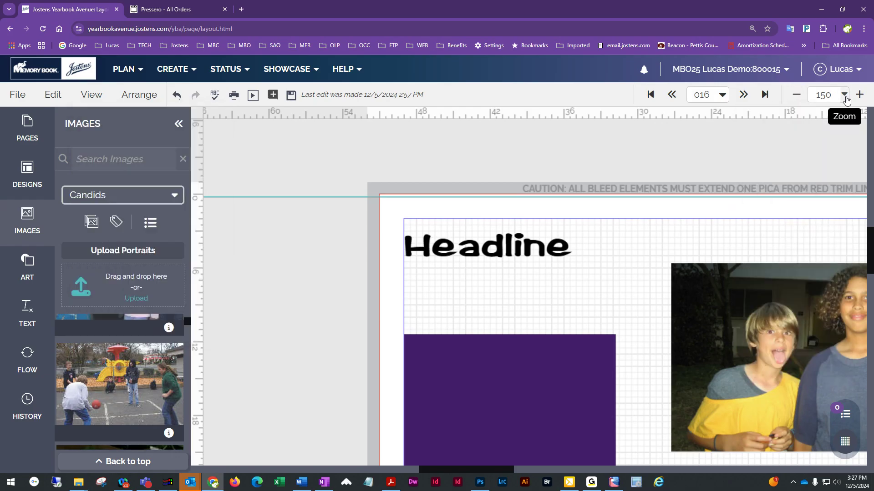
left_click(91, 94)
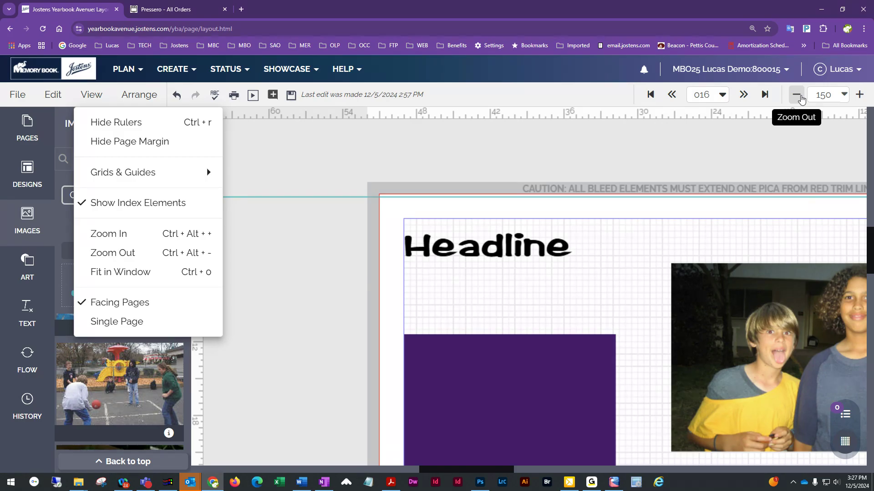
left_click(844, 95)
left_click(844, 95)
left_click(798, 122)
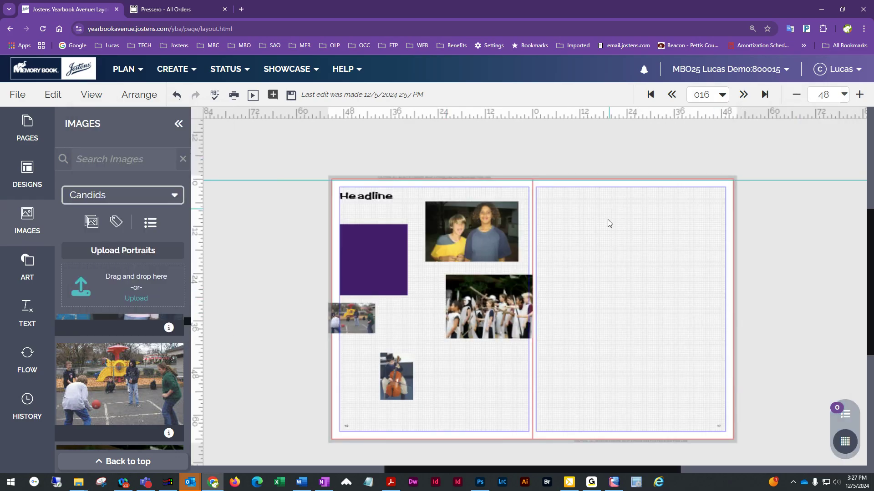
Step: Reduce the browser's own zoom to 100%
left_click(844, 94)
left_click(863, 29)
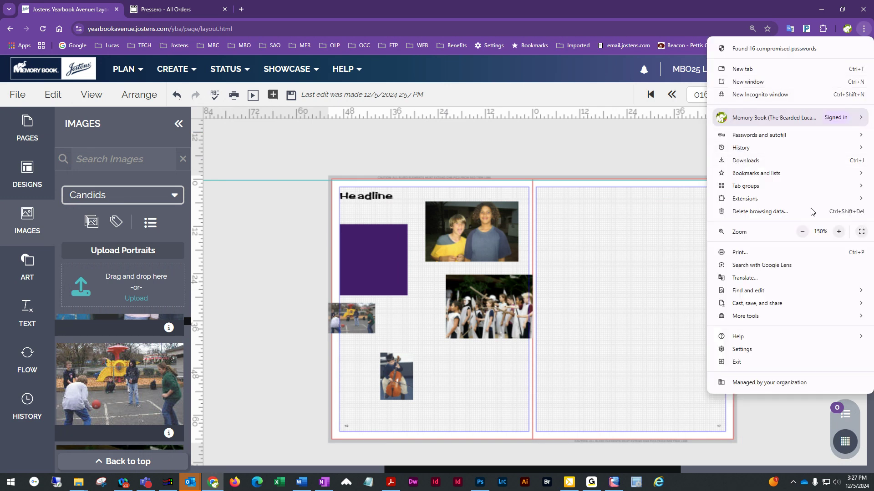
left_click(802, 232)
left_click(803, 232)
left_click(802, 231)
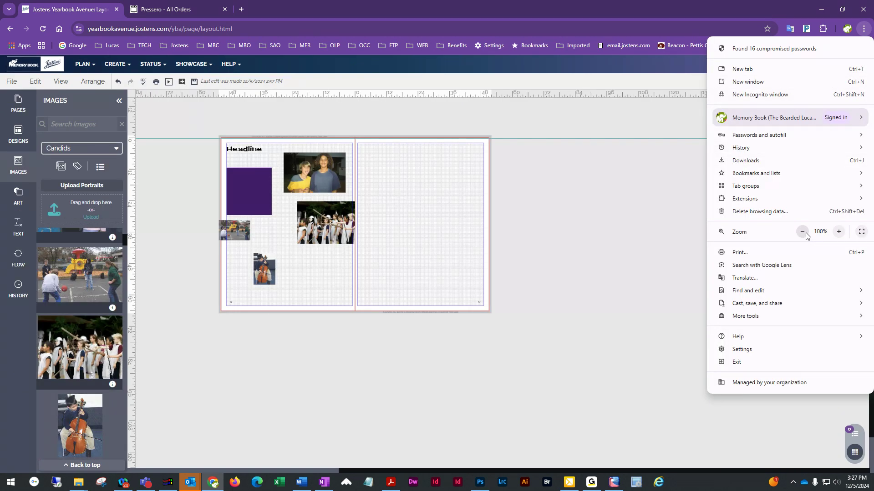
left_click(694, 162)
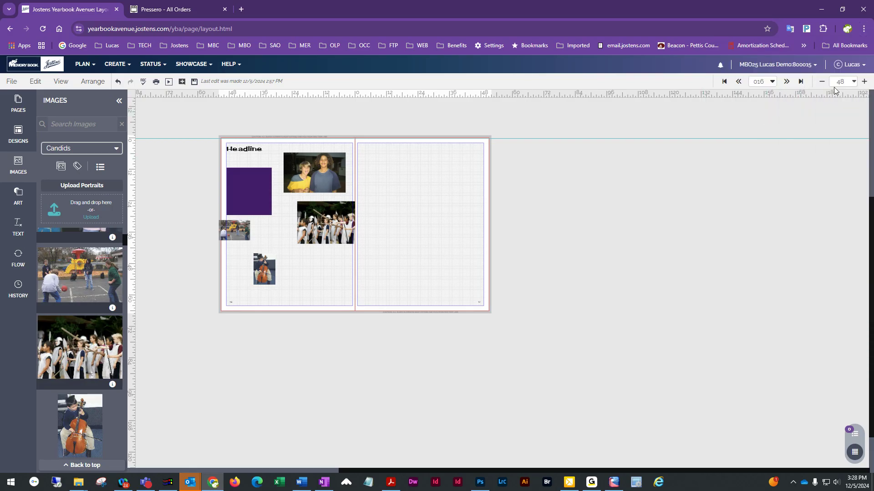
Step: Set the layout zoom to 100% and move the costumed group photo on page 16 inward, away from the gutter
left_click(853, 82)
left_click(816, 150)
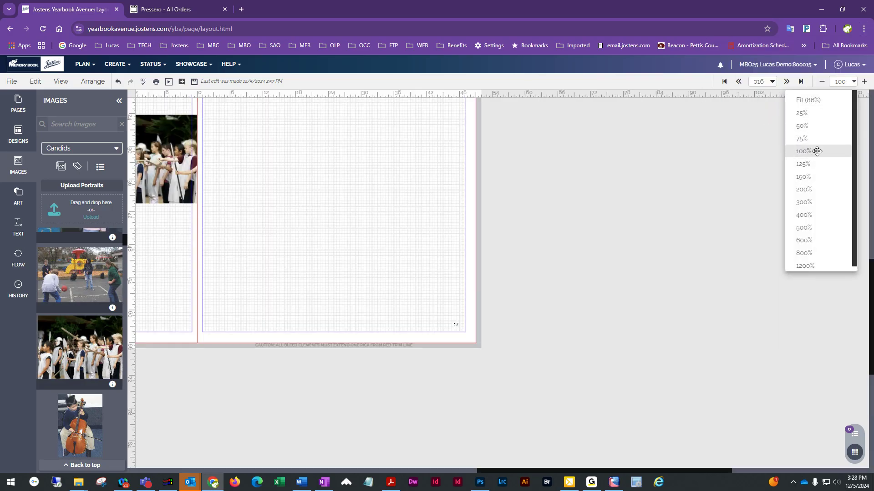
key("space")
left_click_drag(221, 238, 519, 354)
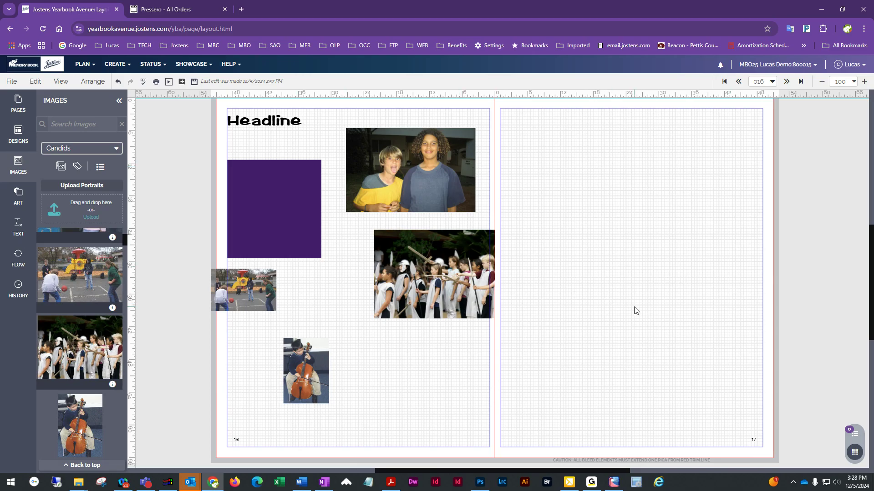
left_click_drag(458, 286, 425, 295)
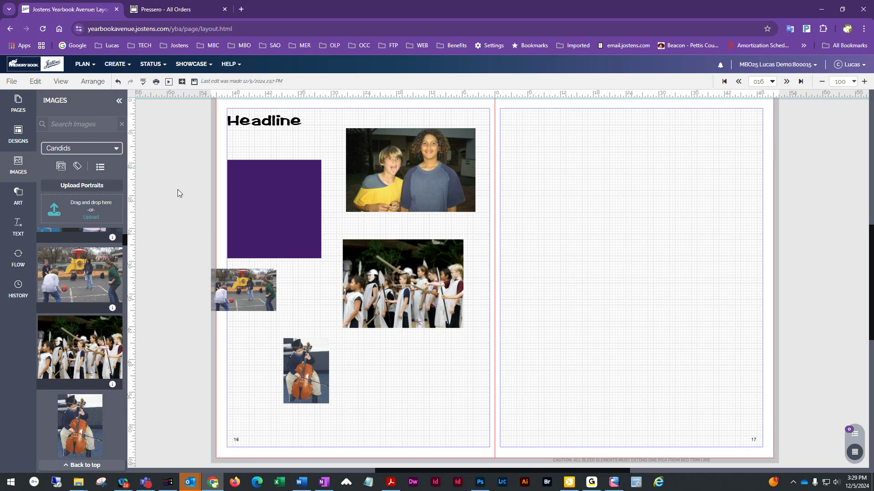
Step: Switch the layout to single-page view, saving the page changes, and return to facing pages
left_click(61, 83)
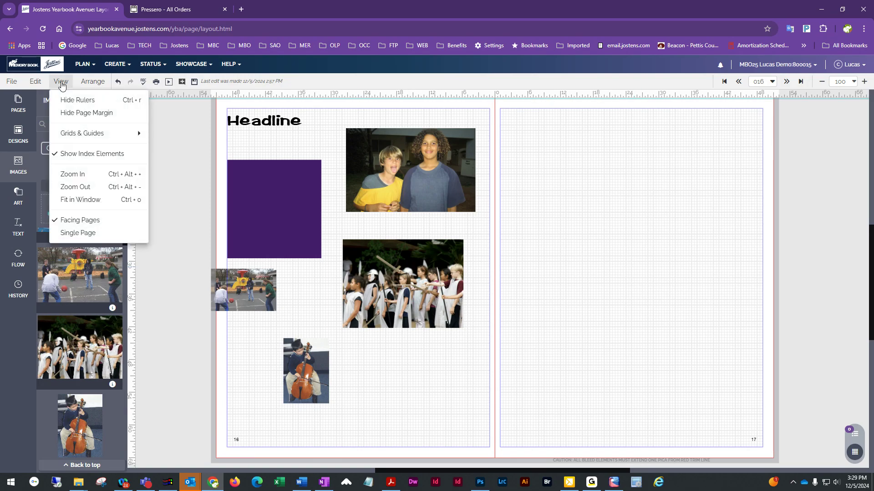
left_click(80, 233)
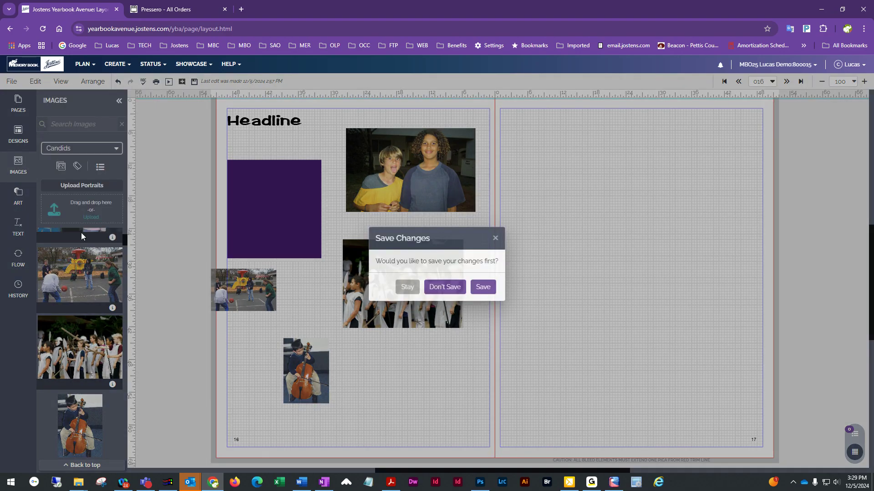
left_click(484, 287)
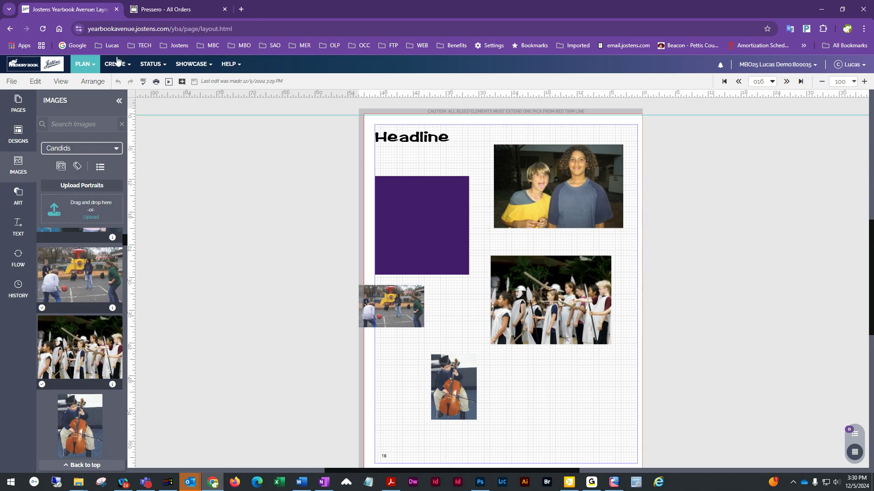
left_click(60, 81)
left_click(69, 220)
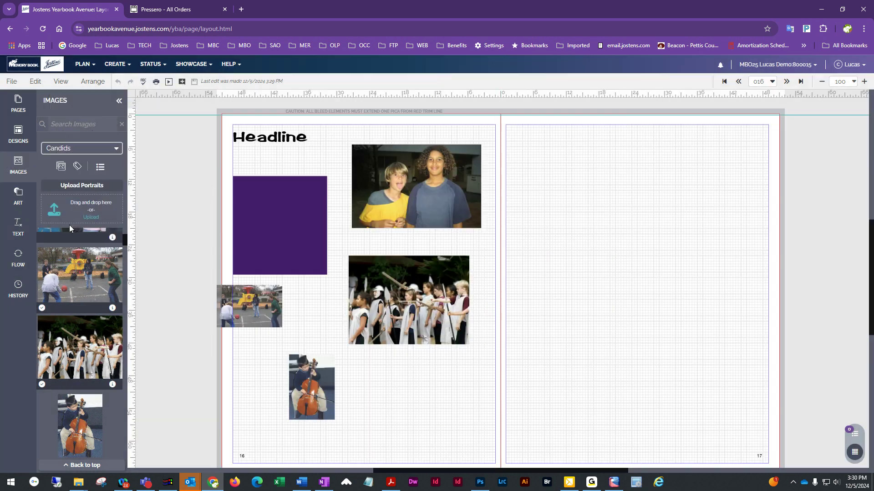
Step: Fully lock the photo of the two children on page 16, unlock it again, and review the arrangement commands
left_click(93, 82)
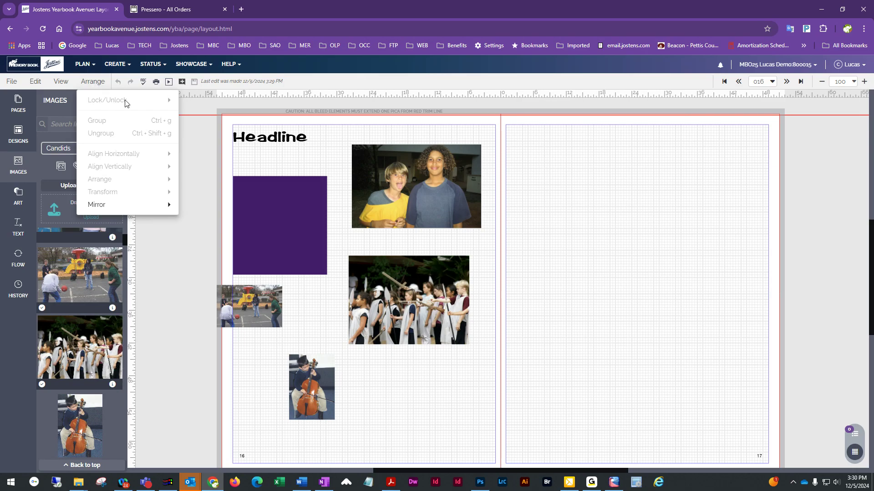
left_click(446, 171)
scroll(589, 218, "up", 3)
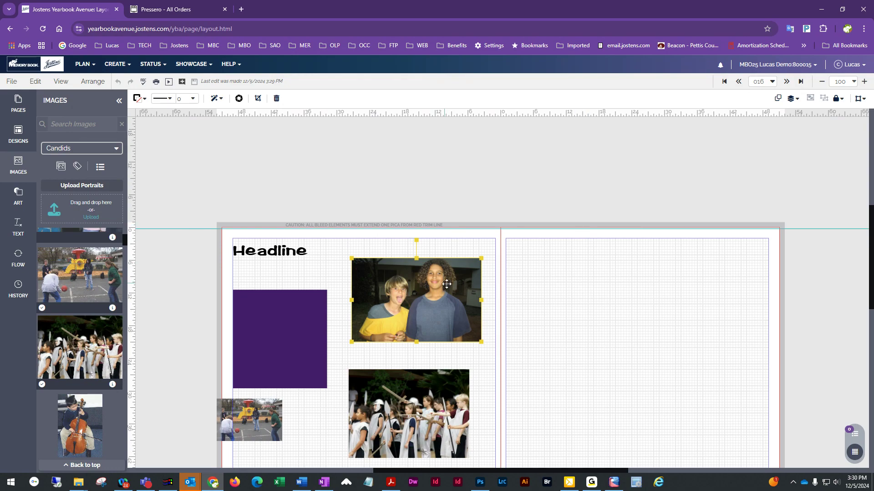
scroll(447, 284, "down", 1)
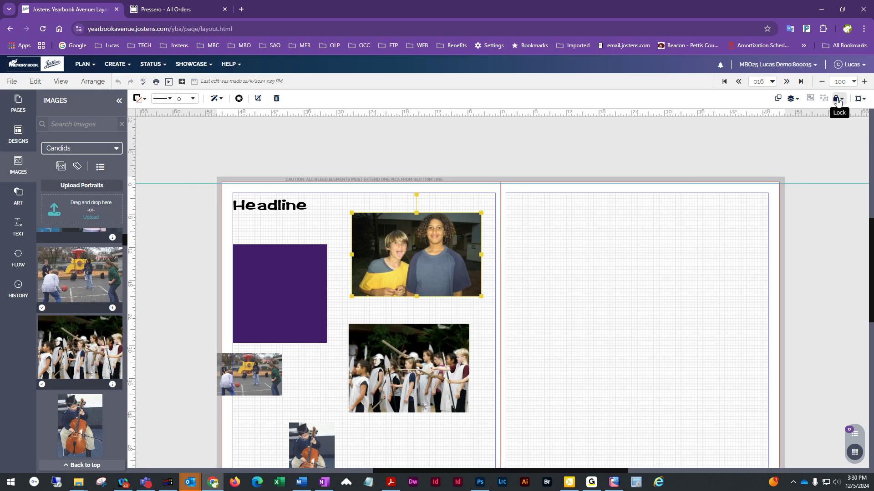
left_click(838, 100)
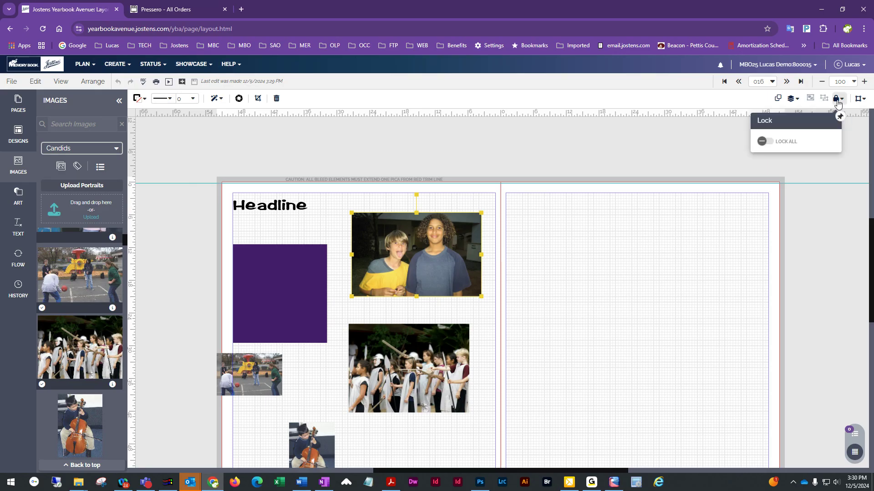
left_click(765, 142)
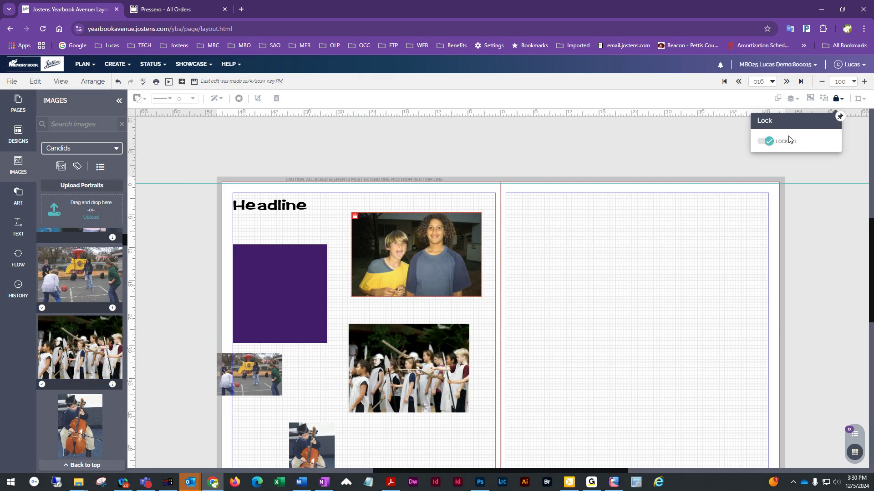
left_click(768, 142)
left_click(185, 167)
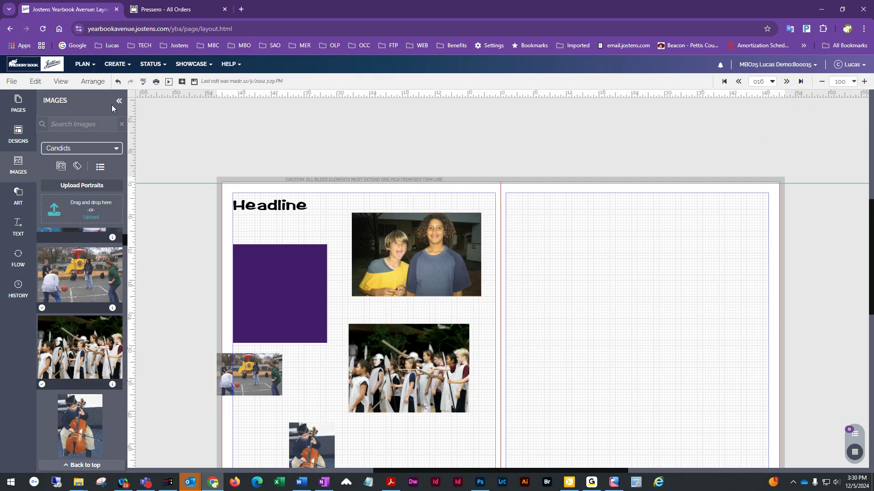
left_click(94, 82)
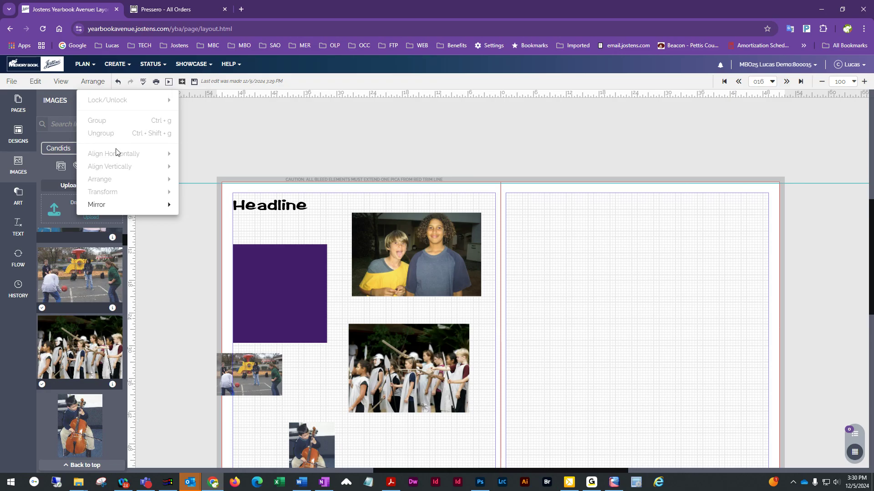
left_click(522, 256)
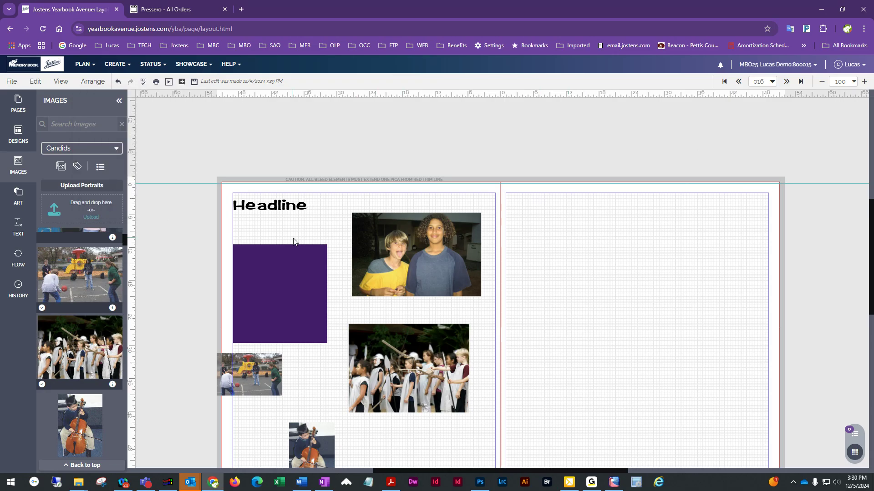
Step: Move the photo of the two children and the headline from page 16 onto page 17
left_click_drag(401, 254, 621, 349)
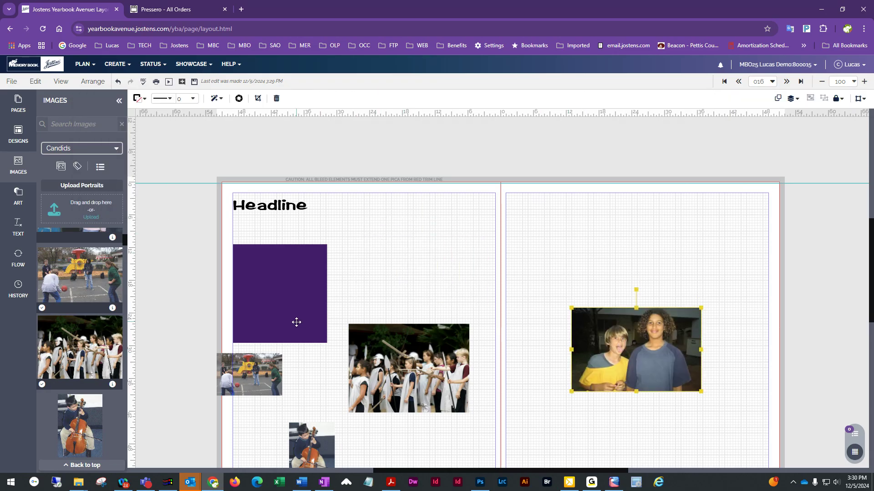
left_click_drag(296, 323, 283, 261)
key("ctrl+z")
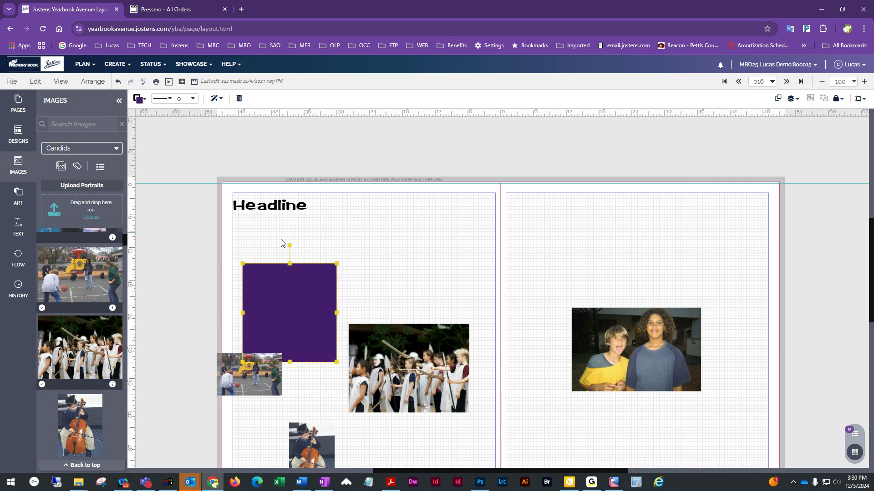
left_click(252, 193)
left_click_drag(252, 192, 414, 295)
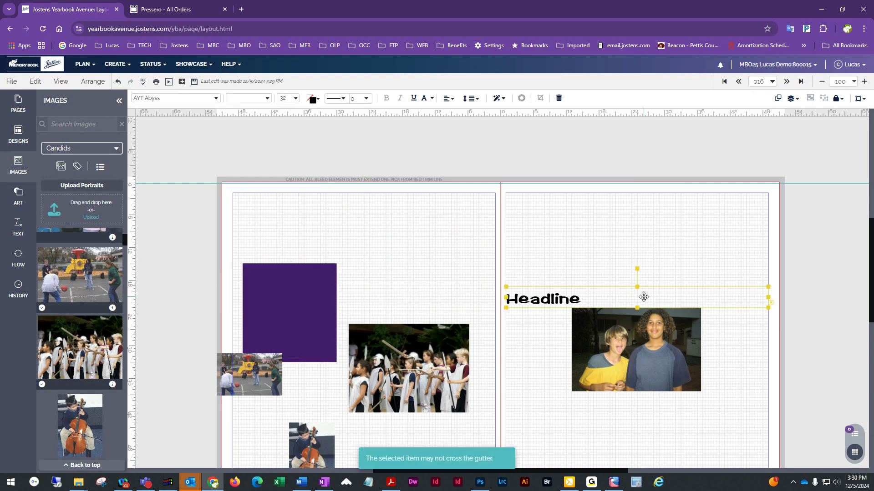
Step: Narrow the headline box and place it above the photo, and position and enlarge the purple rectangle behind both
left_click_drag(768, 298, 586, 297)
left_click_drag(527, 303, 602, 288)
left_click_drag(276, 317, 575, 320)
left_click_drag(648, 365, 713, 409)
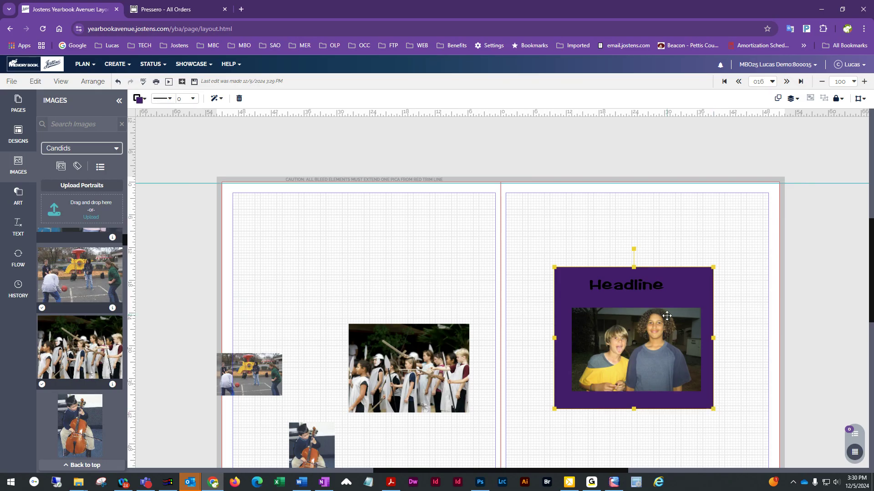
Step: Fill the headline text with the pale yellow Classic swatch and centre it above the photo on the purple rectangle
left_click(649, 290)
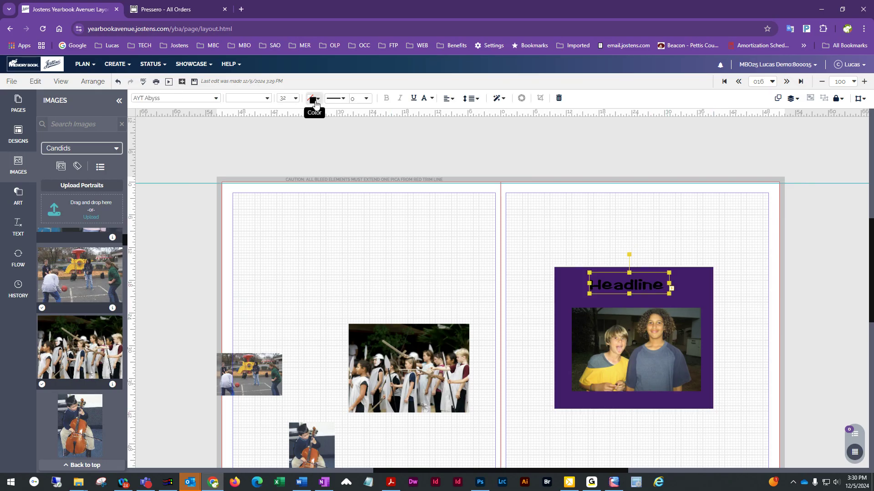
left_click(316, 104)
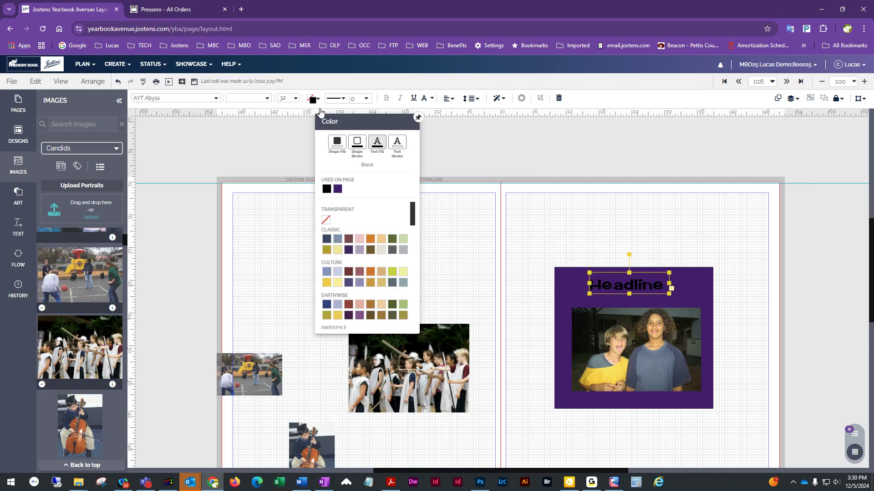
left_click(338, 250)
left_click_drag(639, 284, 649, 291)
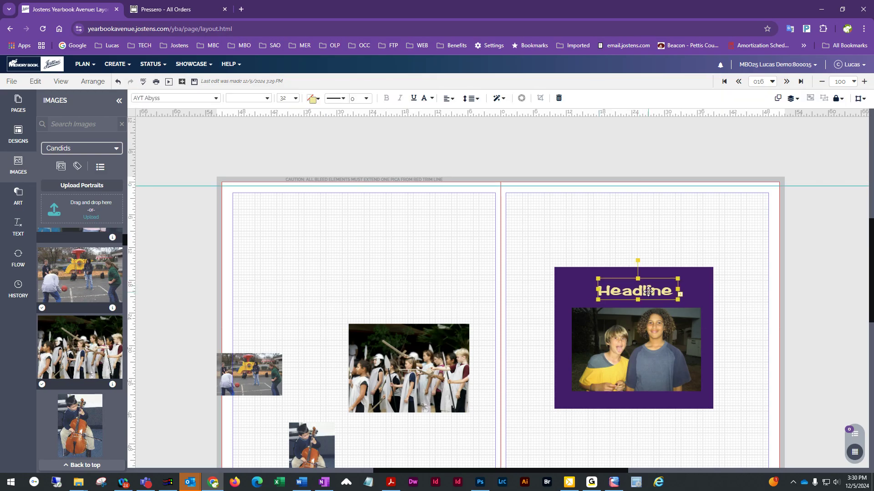
left_click(657, 432)
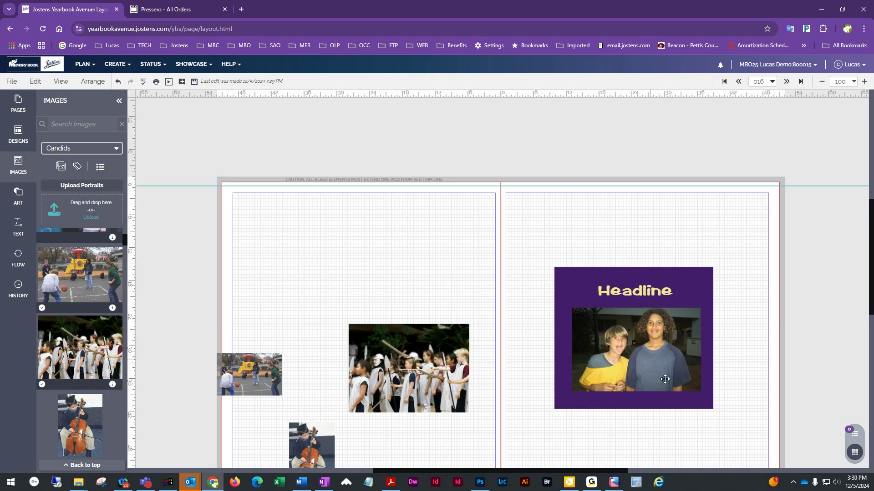
left_click(643, 286)
left_click_drag(643, 286, 641, 290)
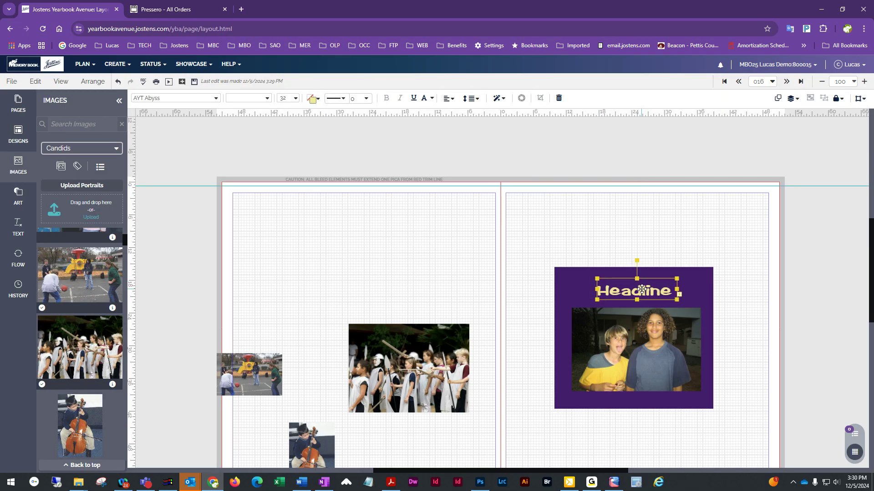
Step: Group the purple rectangle, headline and photo on page 17, move the group slightly upward, and review the arrangement commands for it
left_click(553, 276)
left_click_drag(531, 247, 737, 433)
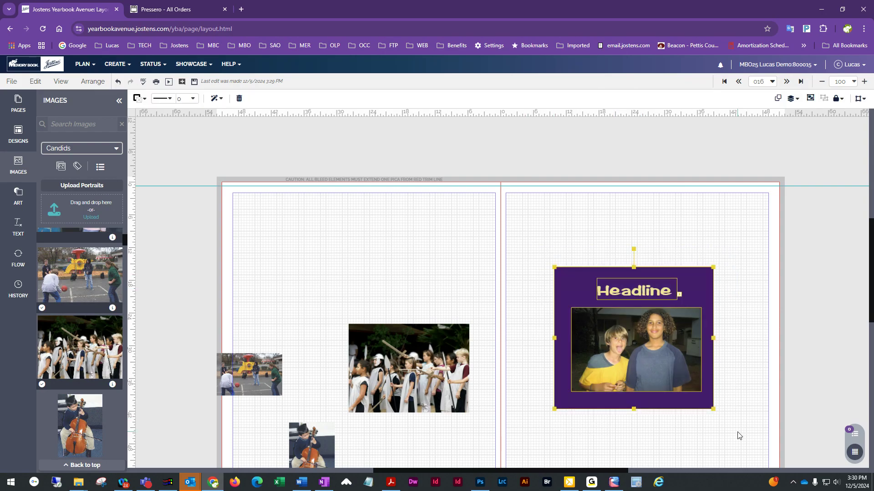
left_click(93, 81)
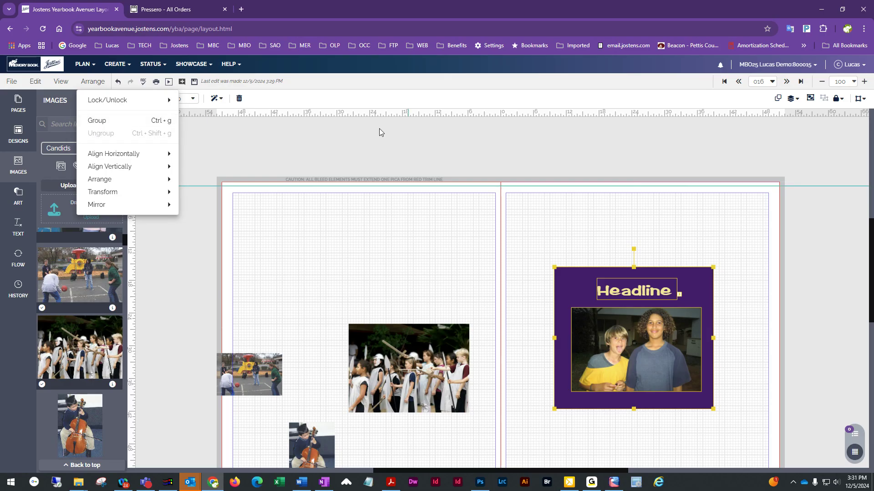
left_click(811, 99)
left_click_drag(645, 313, 627, 323)
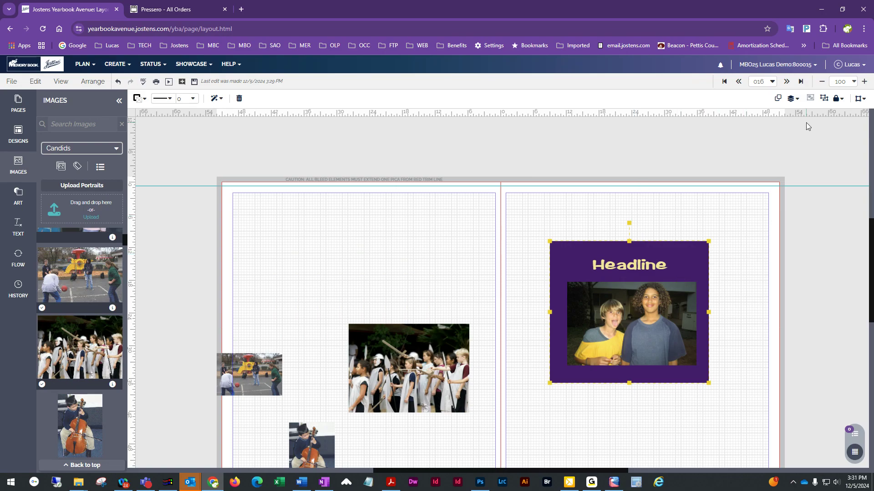
left_click(91, 81)
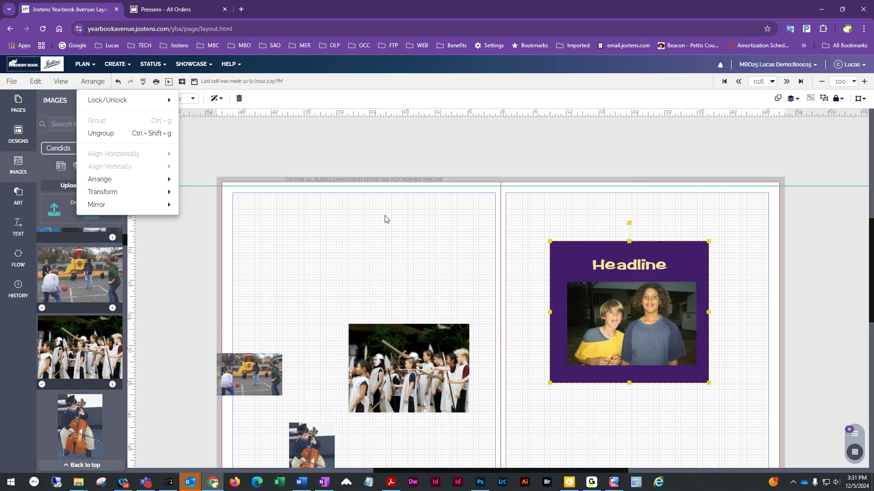
Step: Ungroup the purple rectangle, headline and photo on page 17, and try moving the headline and photo independently
left_click(785, 241)
left_click(663, 292)
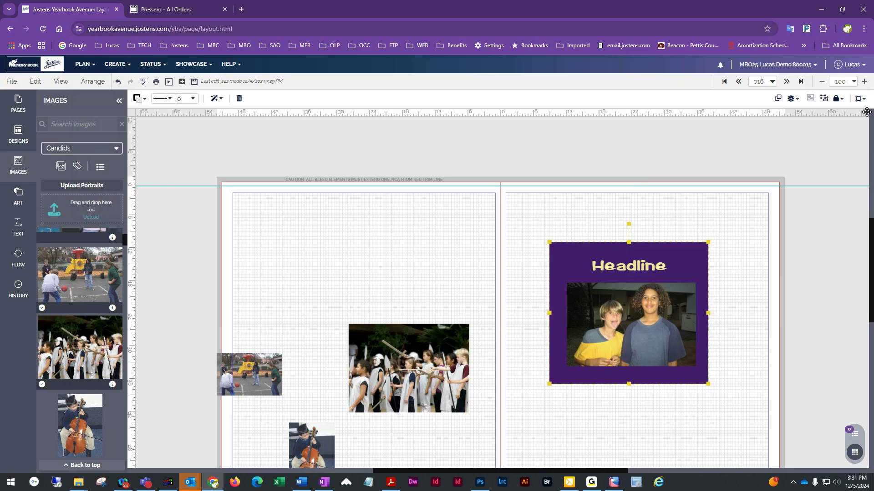
left_click(825, 99)
left_click(766, 254)
left_click(632, 265)
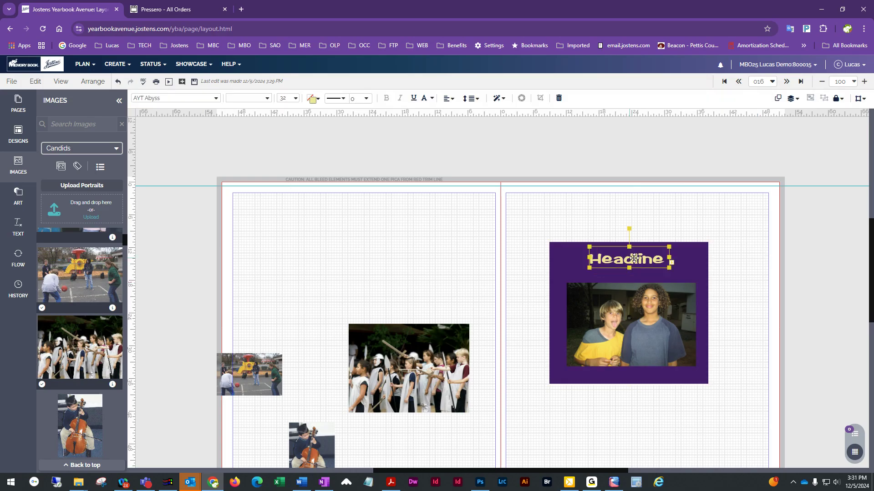
left_click(629, 318)
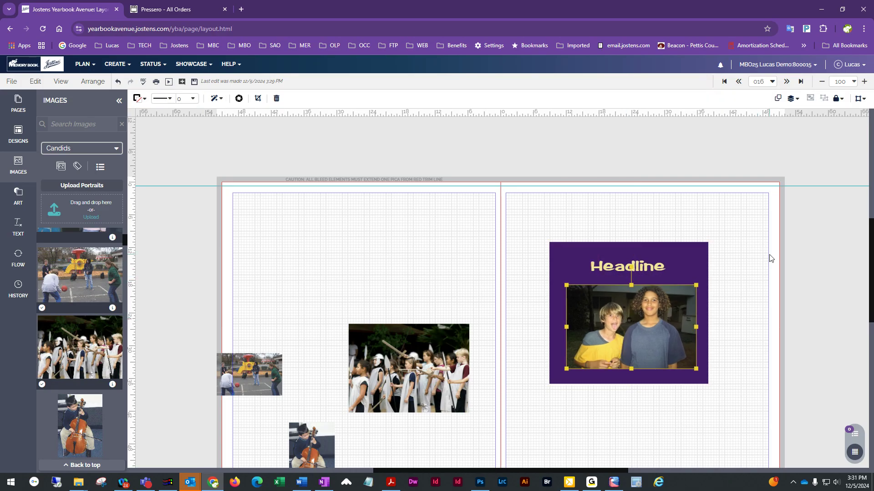
left_click(232, 173)
left_click(92, 81)
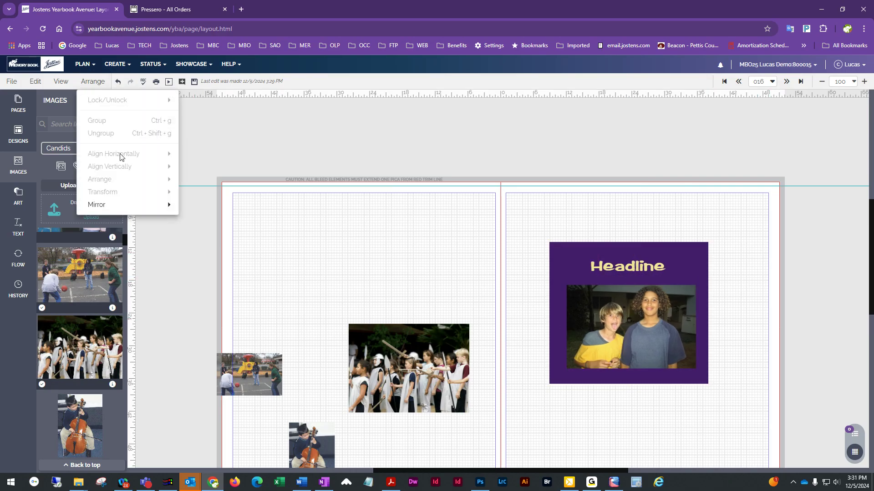
left_click(611, 312)
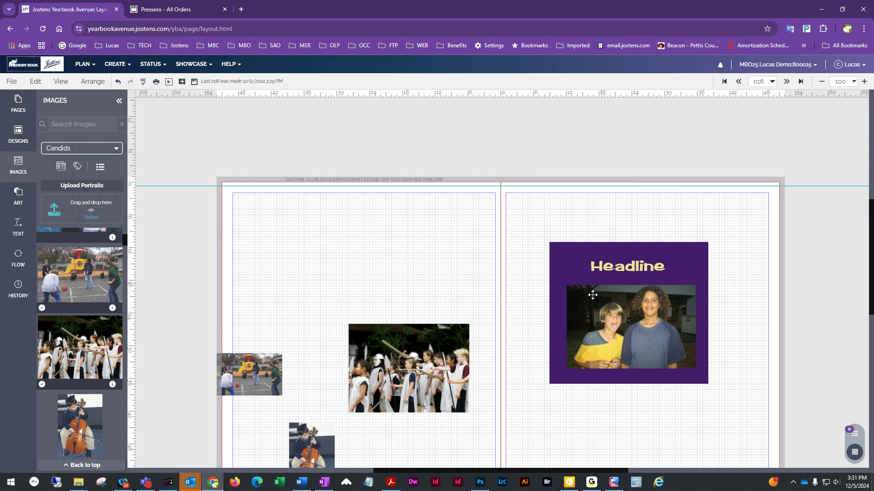
Step: Spread the objects out: headline and purple rectangle onto page 16, two-children photo lower on page 17, costumed group and playground photos slightly upward
left_click_drag(621, 269, 265, 214)
left_click_drag(626, 344, 651, 433)
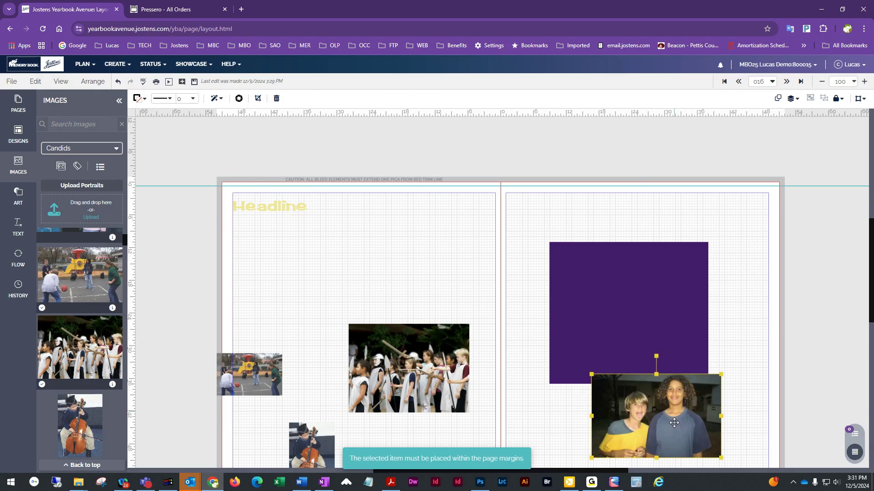
left_click(687, 343)
left_click_drag(713, 389, 356, 285)
left_click_drag(400, 345, 422, 309)
left_click_drag(263, 374, 263, 357)
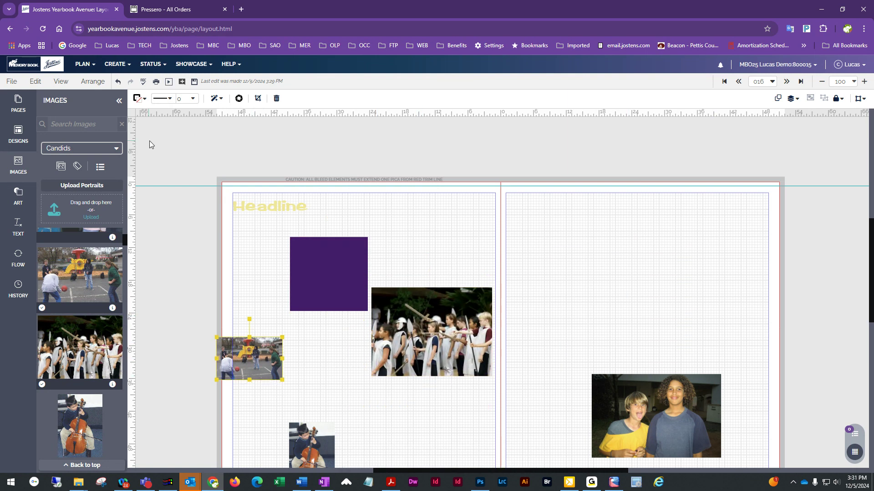
Step: Select the purple rectangle, playground photo and costumed group photo on page 16, align them horizontally to the left, and undo the alignment
left_click(92, 81)
mouse_move(156, 199)
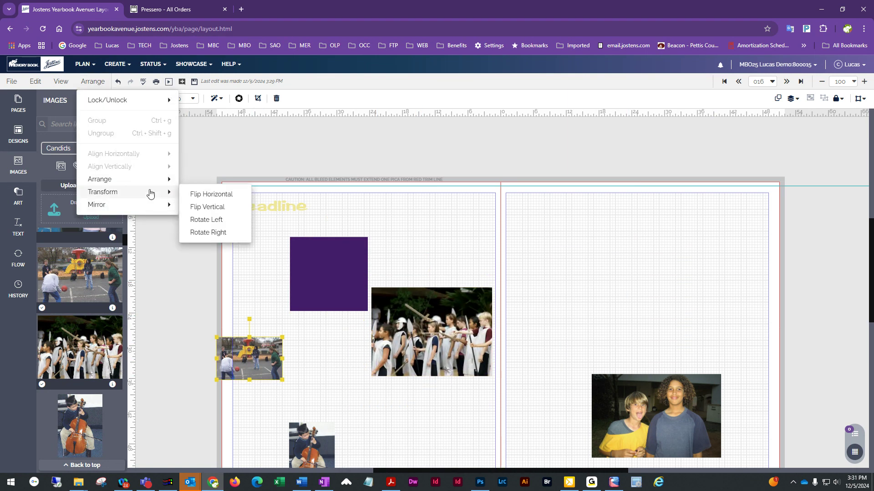
left_click_drag(242, 246, 485, 391)
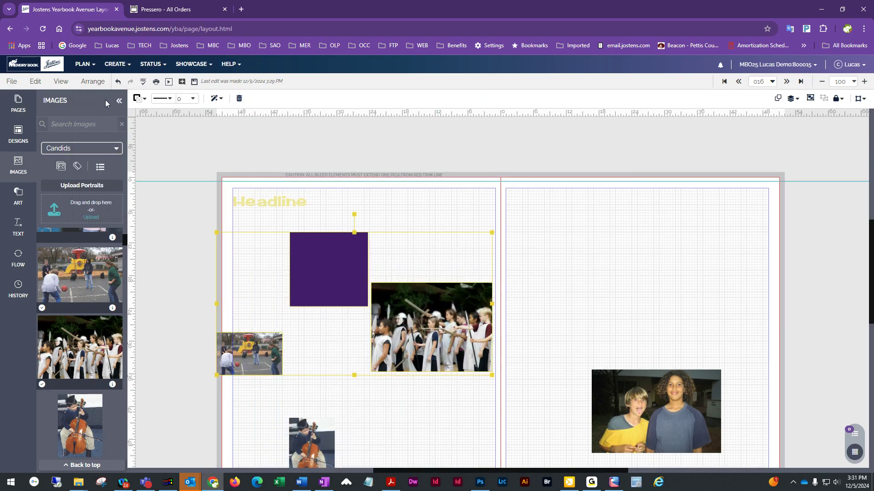
left_click(93, 82)
mouse_move(118, 156)
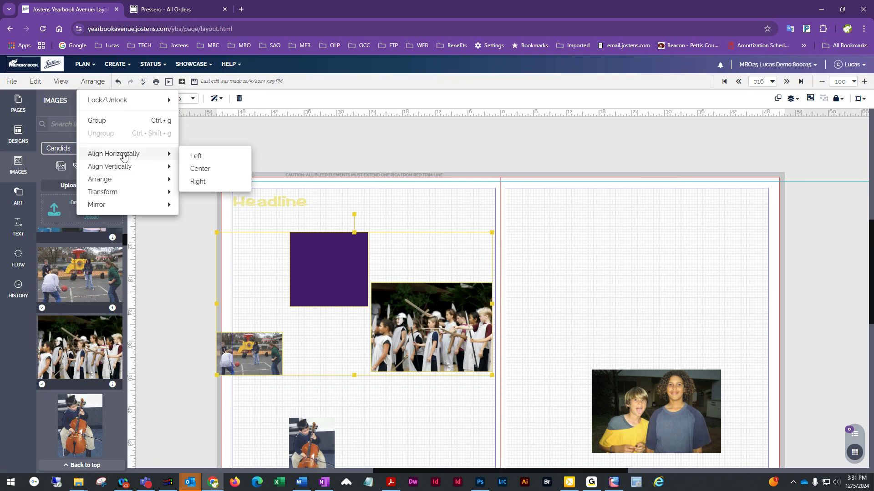
mouse_move(111, 170)
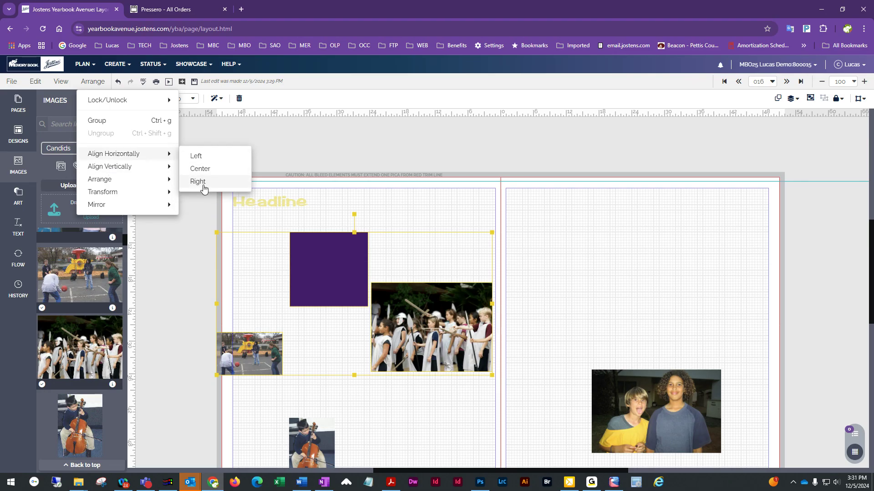
left_click(196, 160)
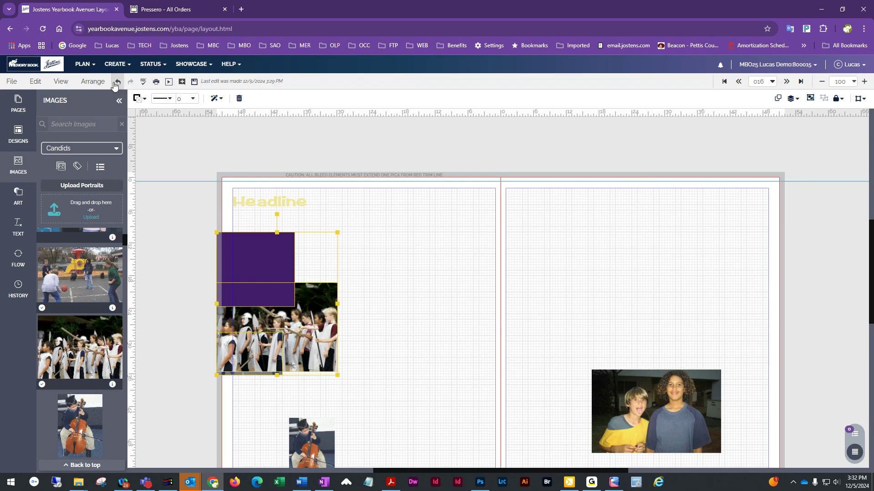
left_click(118, 81)
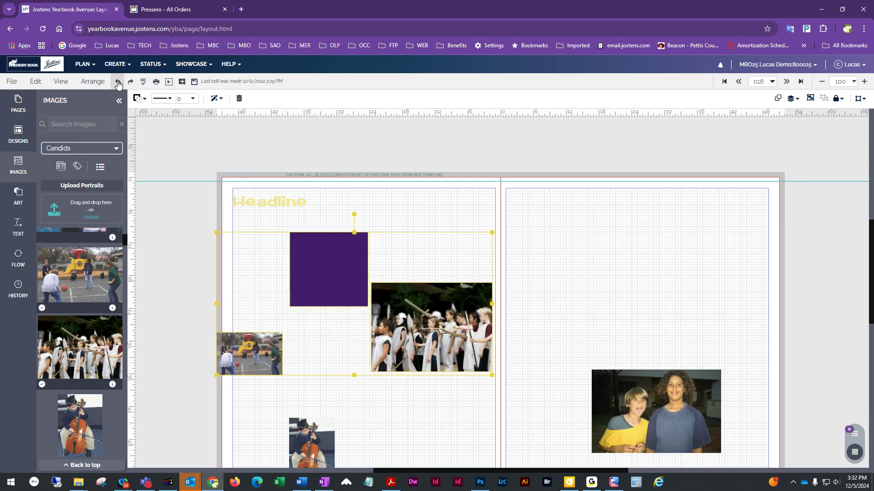
Step: Align the three selected objects on page 16 vertically to the top, undo it, and review the Arrange and Align Object options
left_click(93, 81)
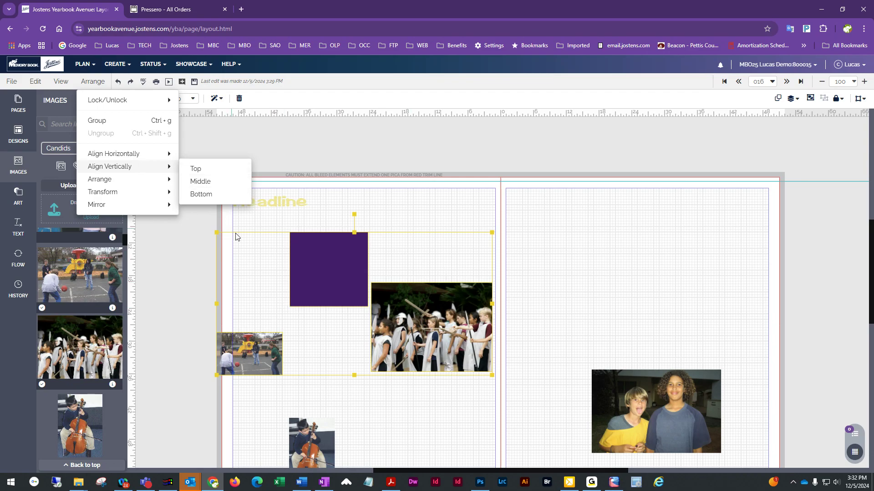
mouse_move(104, 192)
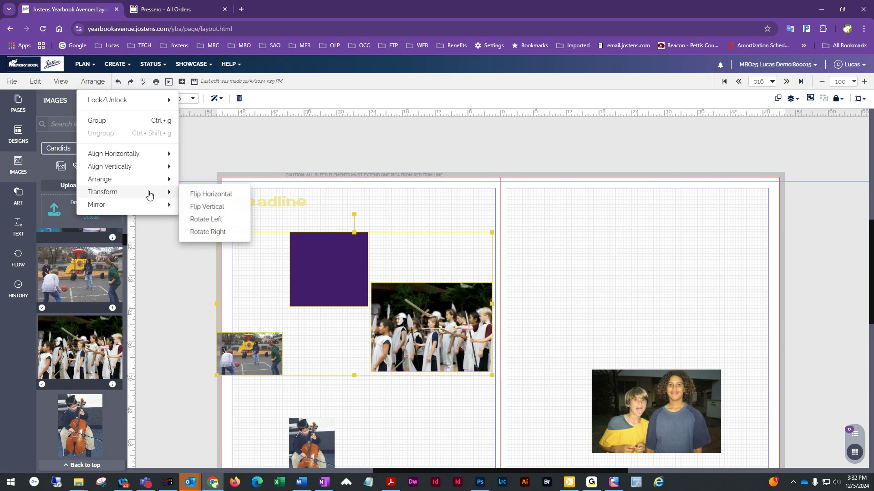
mouse_move(142, 168)
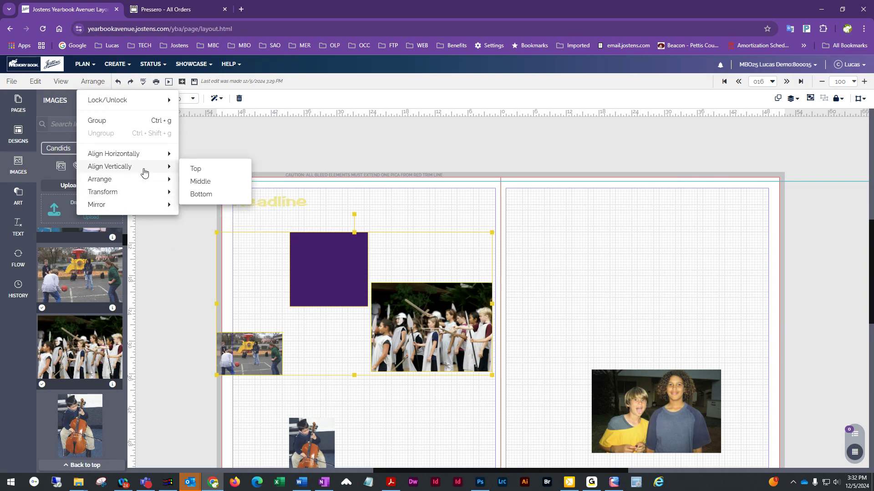
left_click(198, 170)
left_click(337, 380)
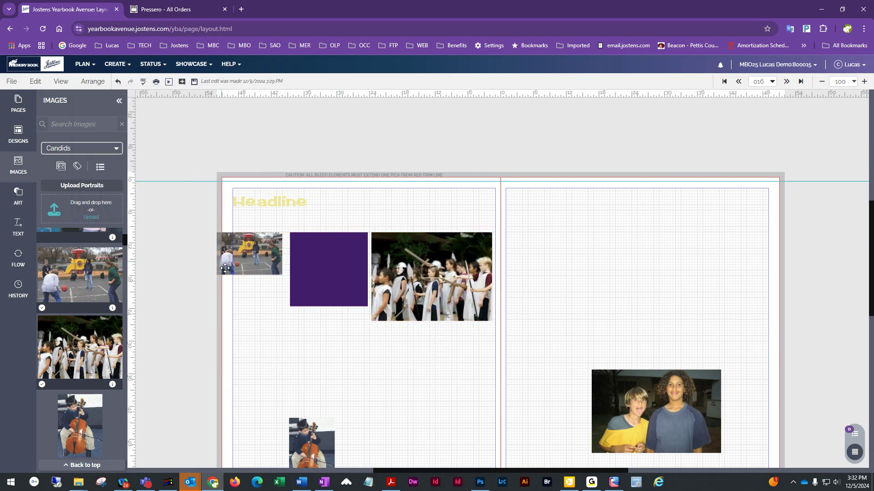
left_click(118, 81)
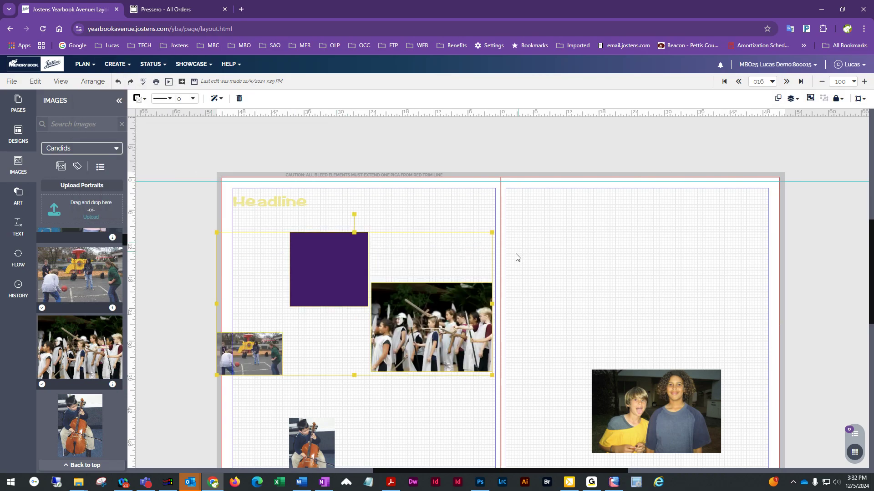
left_click(791, 105)
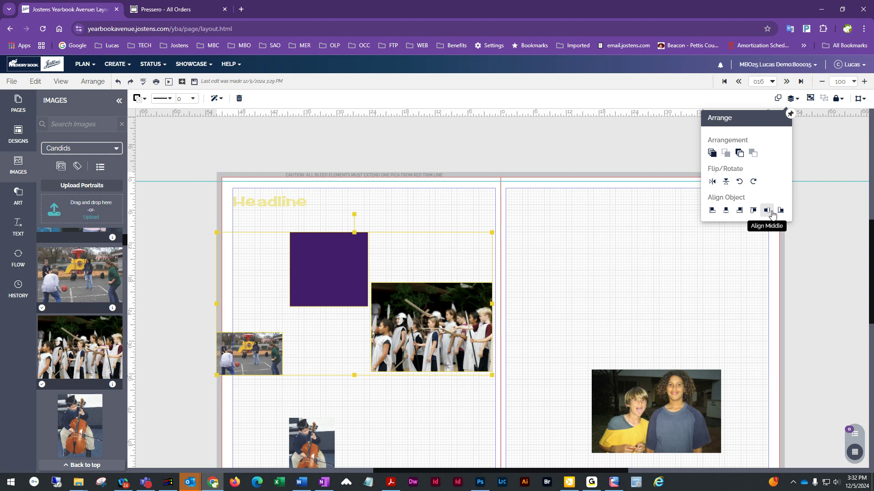
left_click(620, 303)
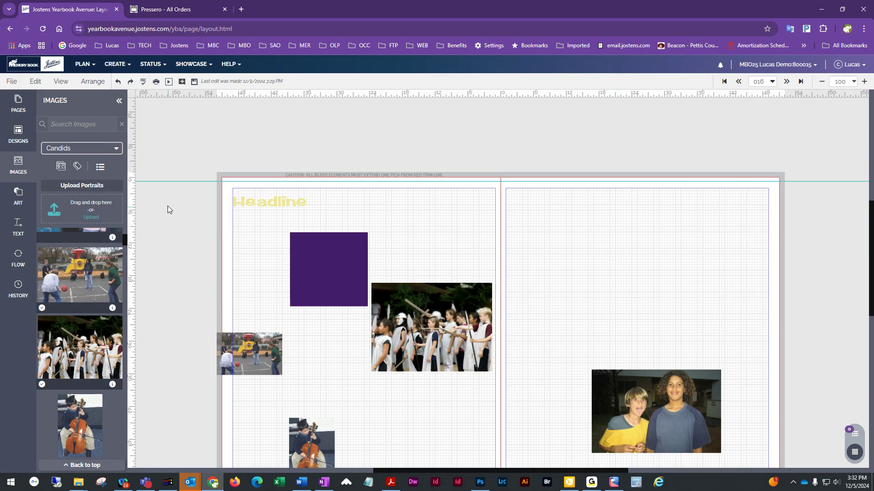
Step: Delete all objects from pages 16 and 17, including the empty image boxes that held the photos
scroll(173, 218, "down", 1)
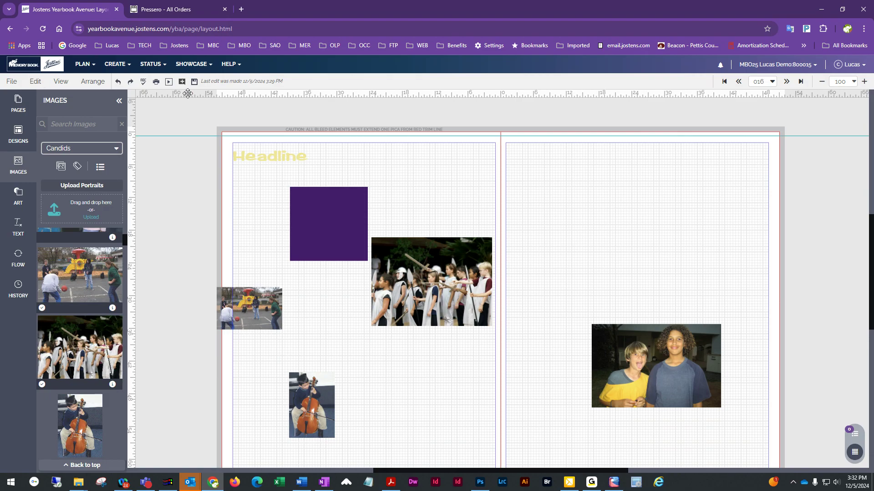
scroll(300, 259, "down", 1)
scroll(299, 259, "up", 1)
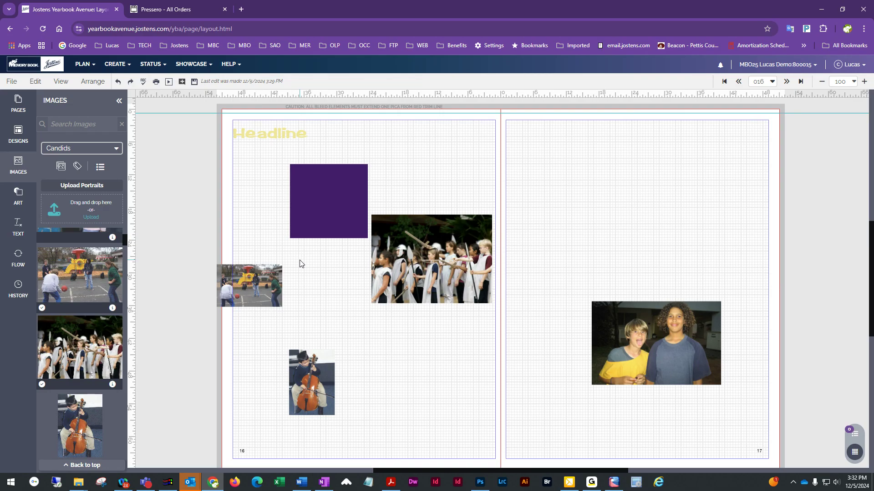
left_click_drag(205, 124, 696, 392)
key("Delete")
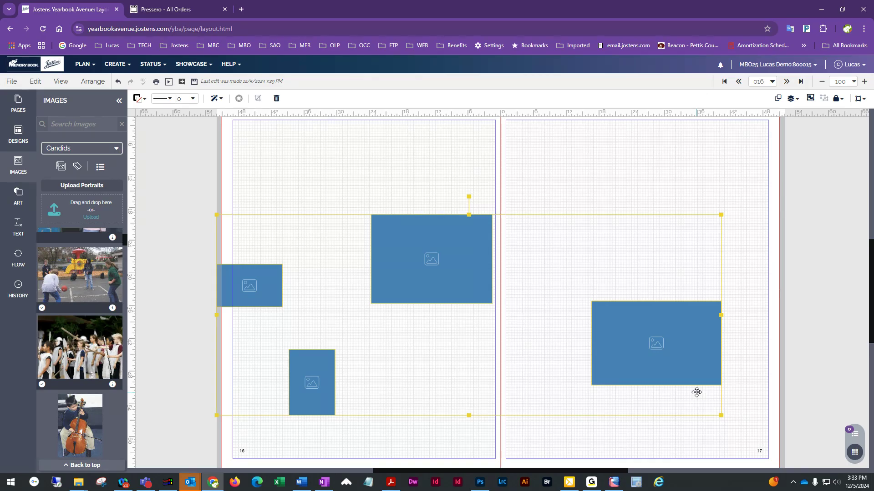
key("Delete")
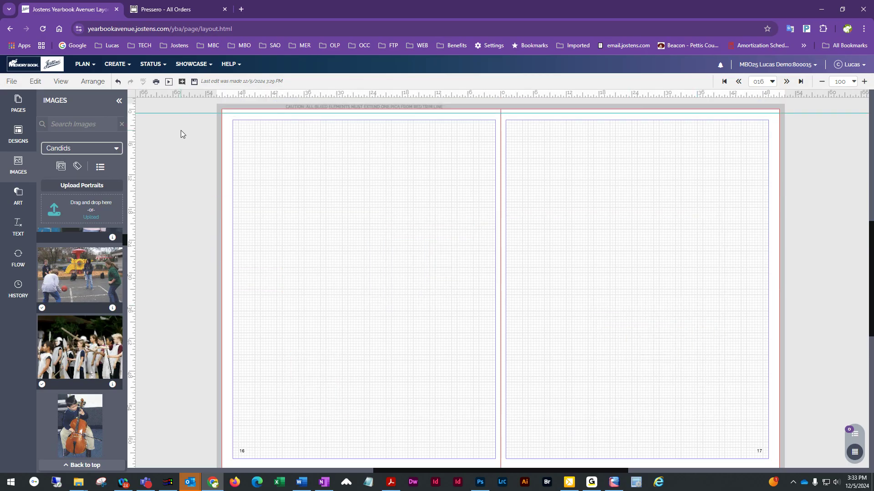
Step: Restore the 12/5/2024 2:57 PM version of page 16 from its history and save the spread
left_click(17, 291)
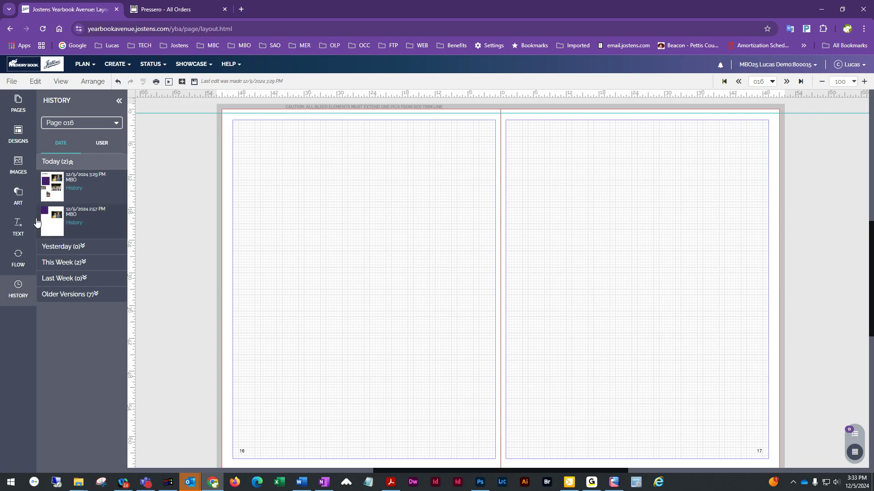
left_click_drag(51, 223, 367, 283)
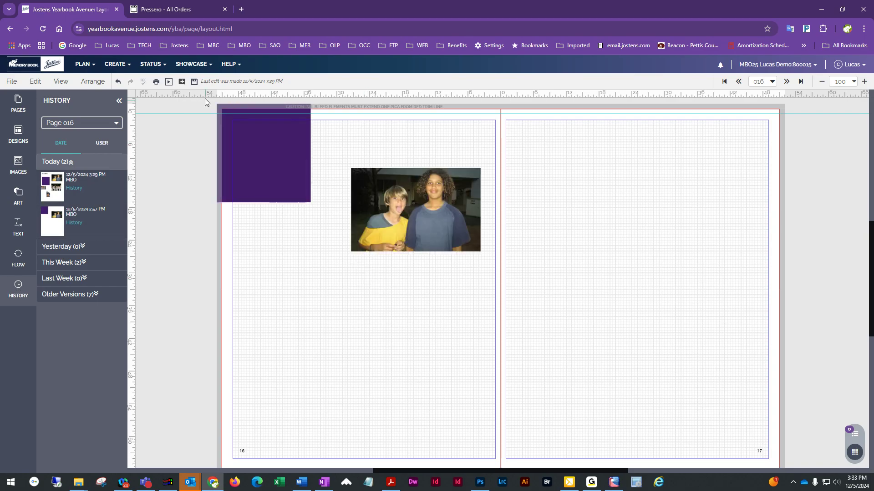
left_click(194, 81)
Step: Go to the spread of pages 18 and 19 and browse the yearbook's page thumbnails
left_click(786, 82)
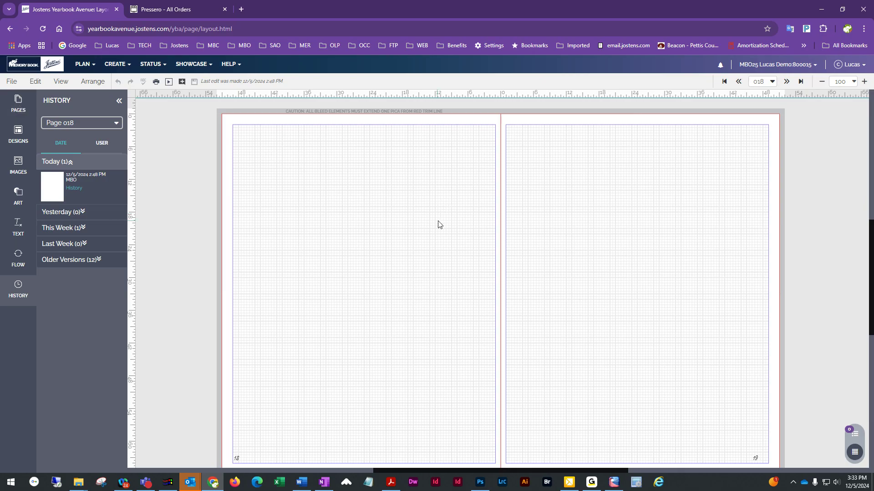
left_click(85, 64)
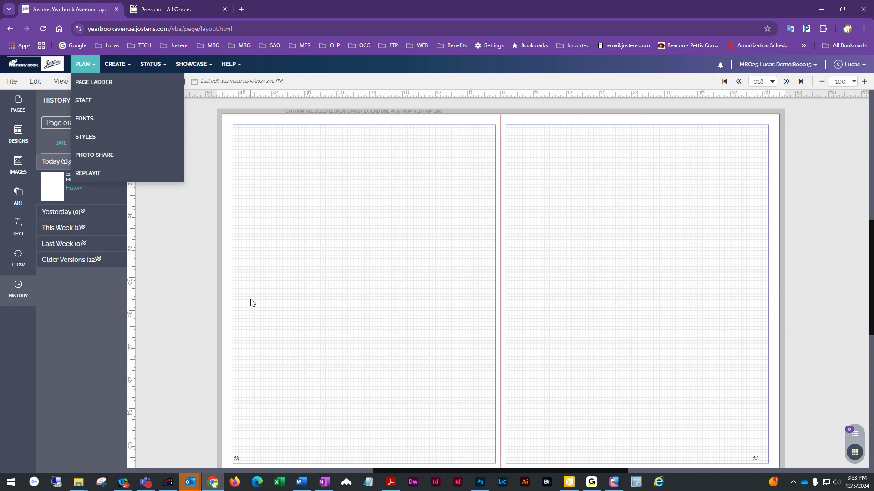
left_click(414, 217)
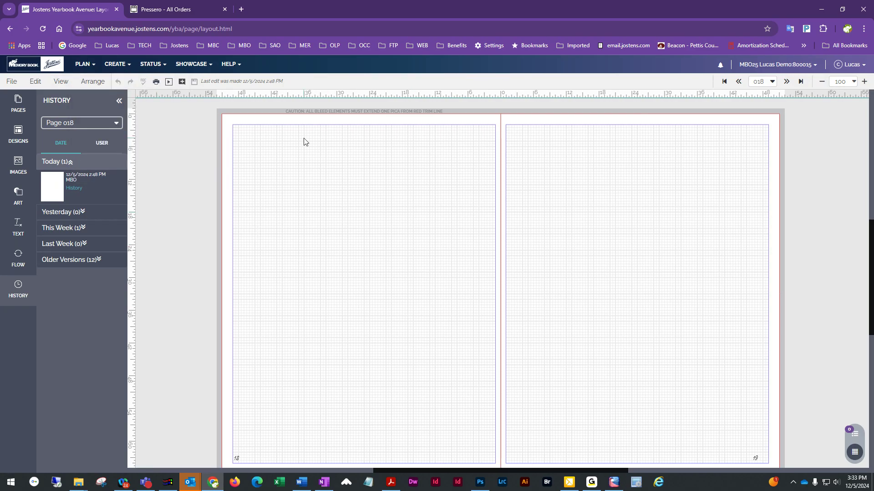
left_click(19, 103)
scroll(91, 299, "up", 10)
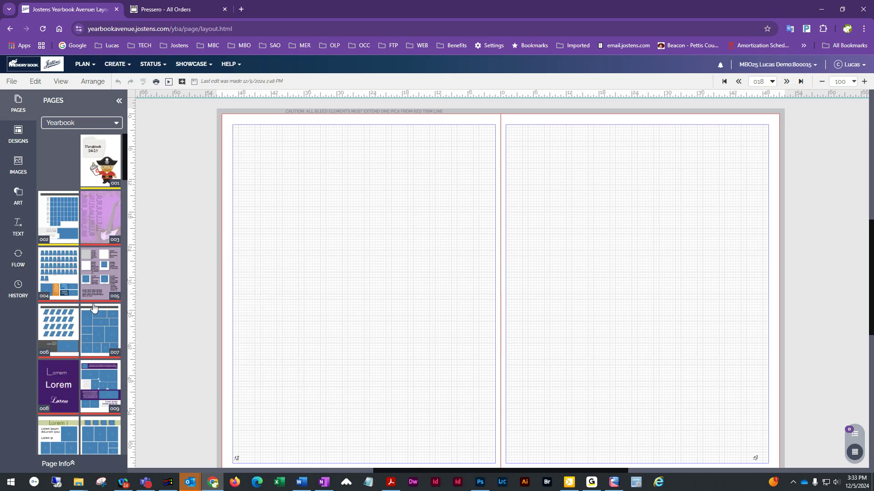
scroll(95, 308, "down", 10)
scroll(93, 257, "up", 1)
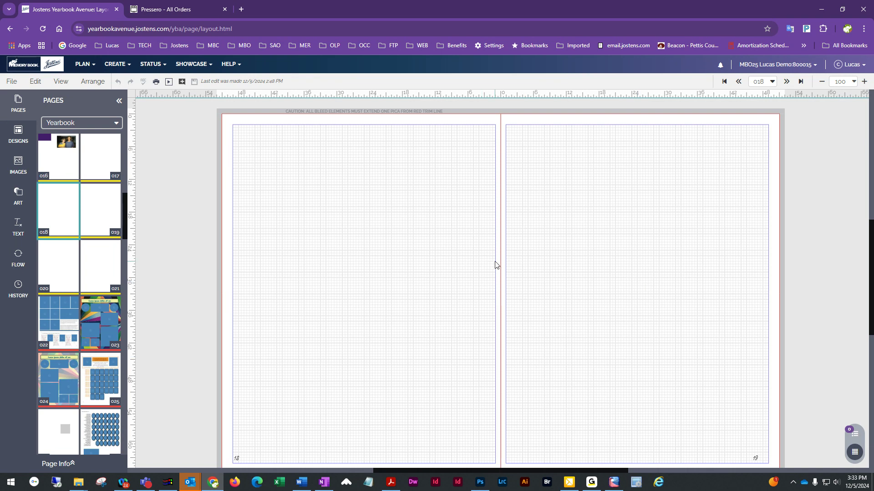
scroll(495, 265, "down", 1)
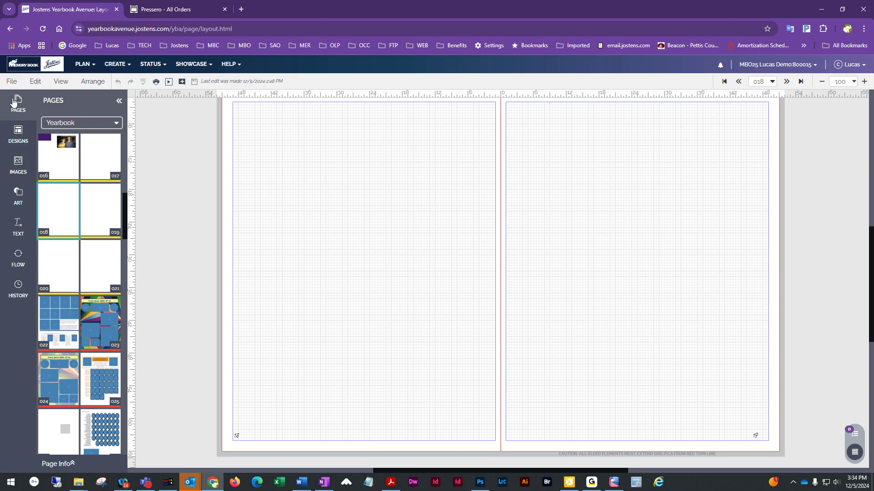
Step: Open the designs library and show the Candids templates from the Page Surfer category
left_click(13, 139)
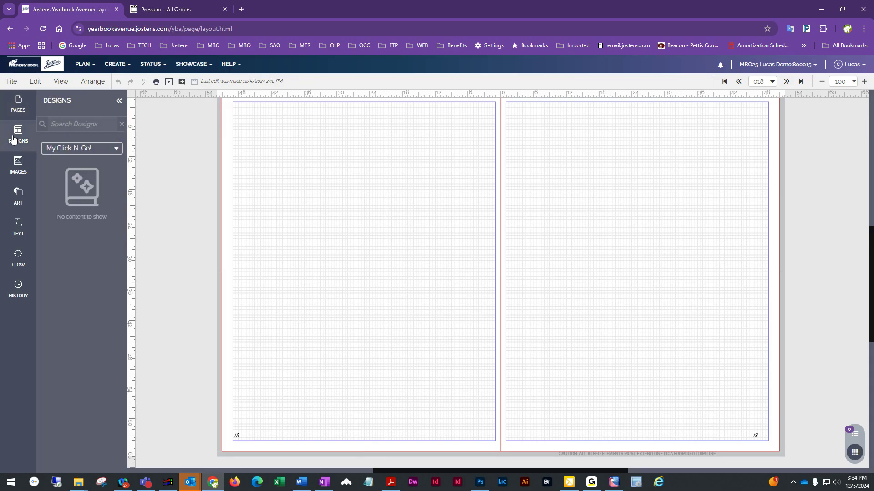
left_click(105, 149)
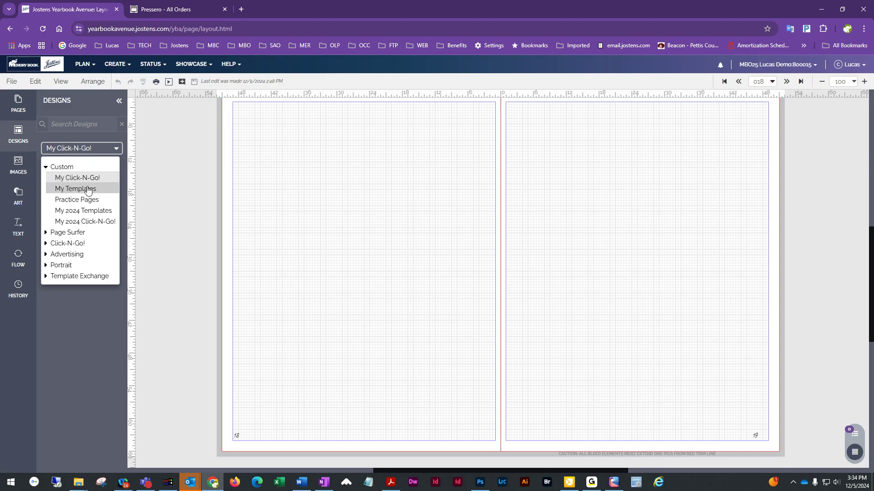
left_click(48, 168)
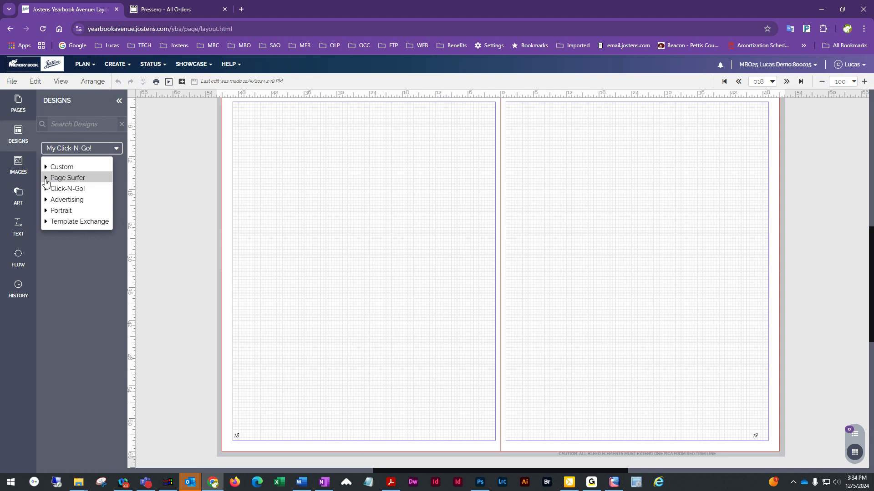
left_click(46, 179)
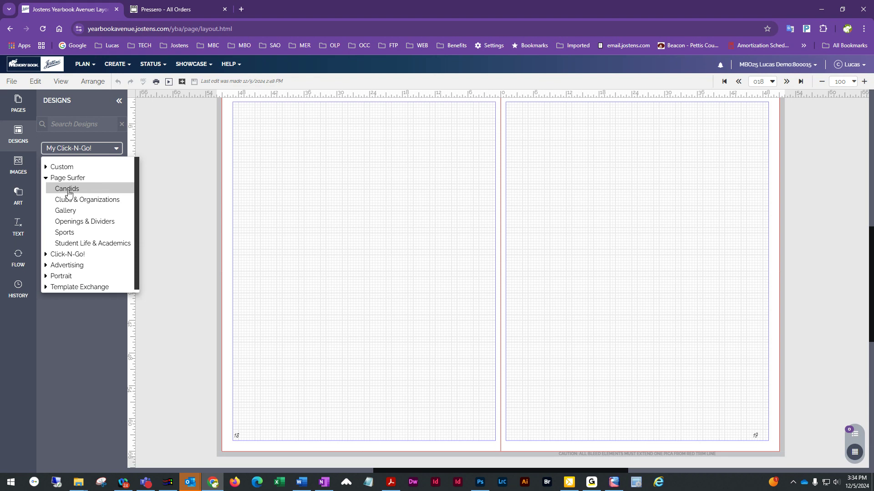
left_click(69, 189)
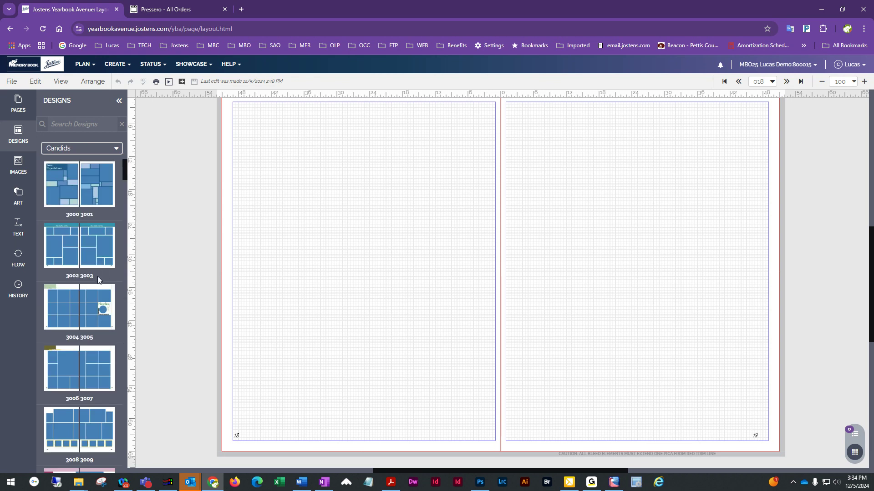
Step: Apply Candids template 3062 to page 18 without retaining existing content, and cancel replacing it with template 3064
scroll(97, 276, "down", 5)
scroll(96, 275, "down", 9)
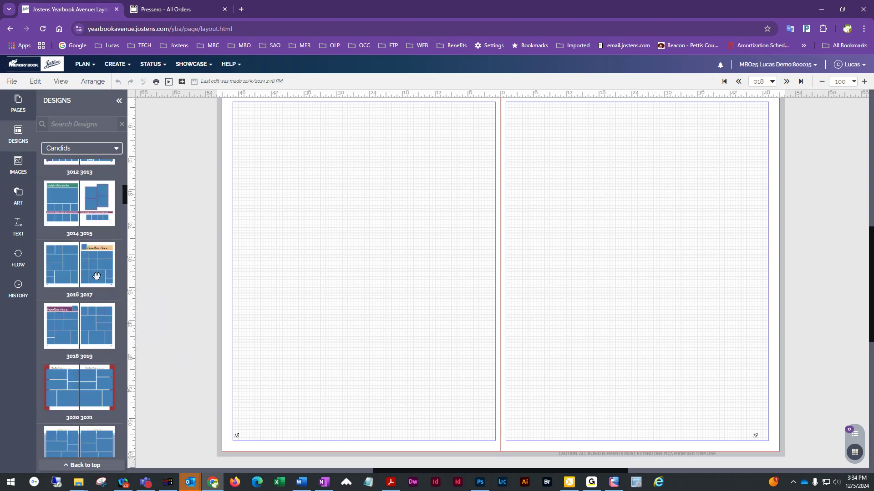
scroll(96, 275, "down", 8)
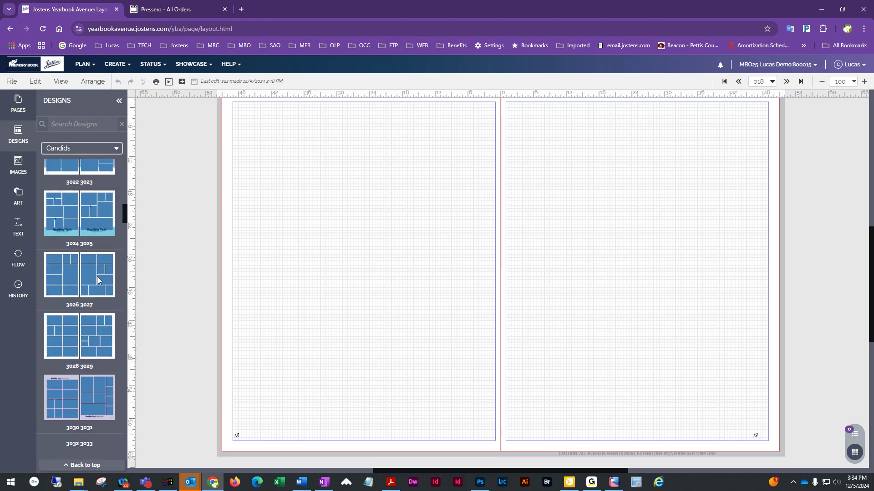
scroll(96, 276, "down", 6)
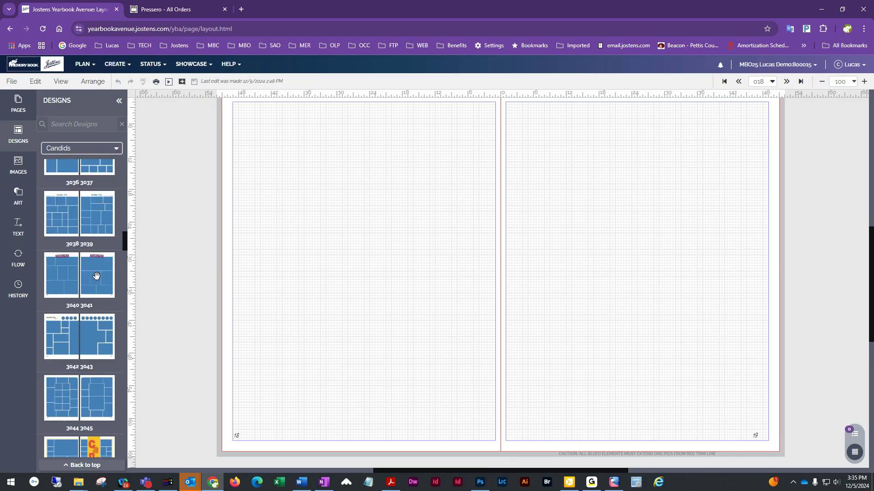
scroll(82, 364, "down", 6)
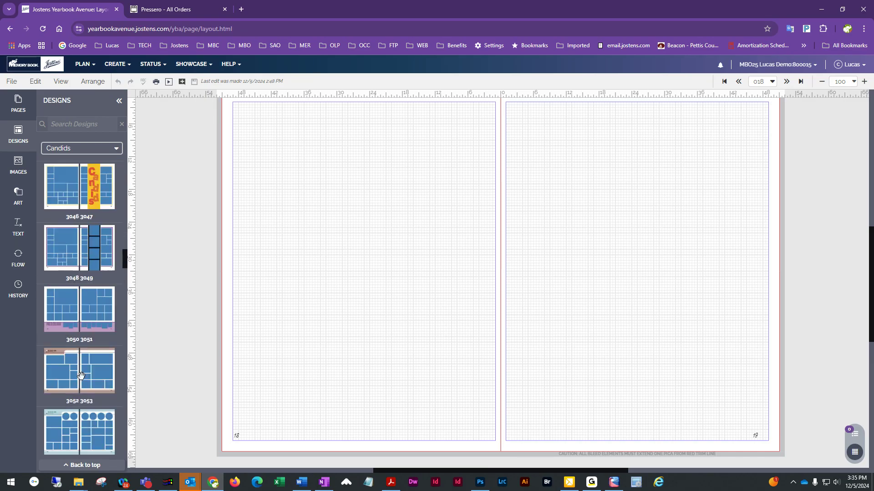
scroll(80, 375, "down", 5)
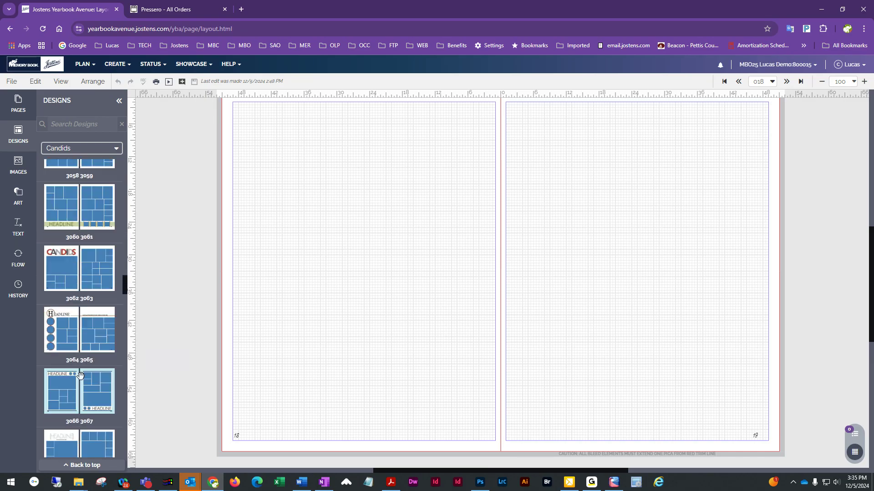
left_click_drag(64, 291, 362, 189)
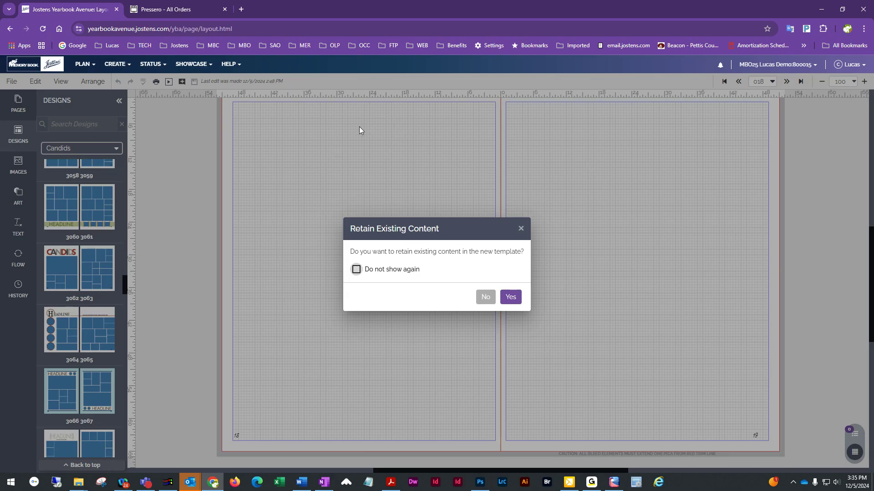
left_click(485, 297)
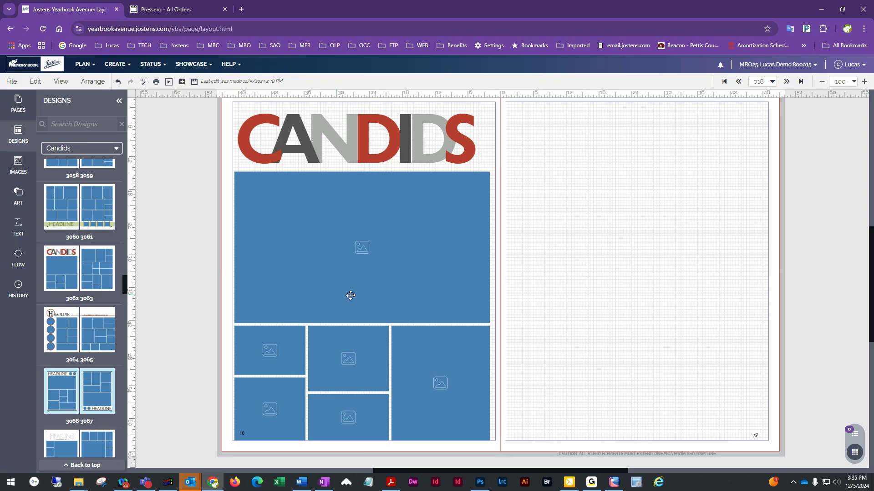
scroll(278, 296, "up", 2)
scroll(277, 296, "down", 1)
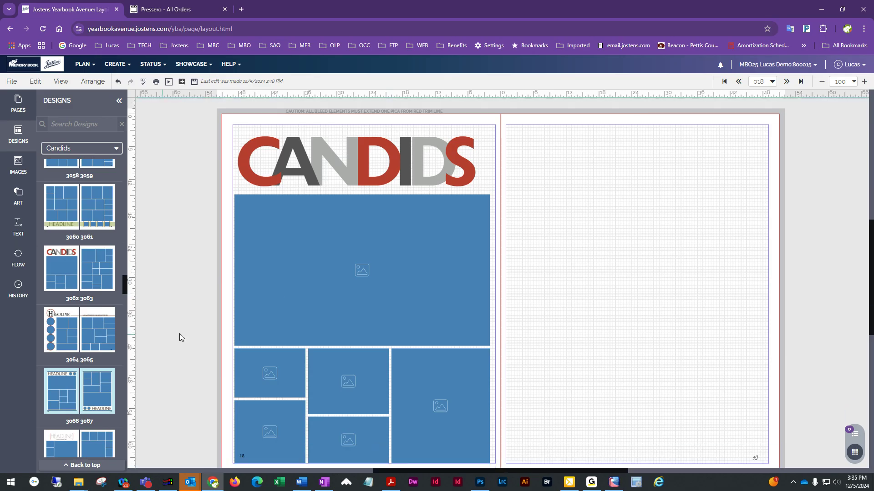
left_click_drag(62, 330, 342, 228)
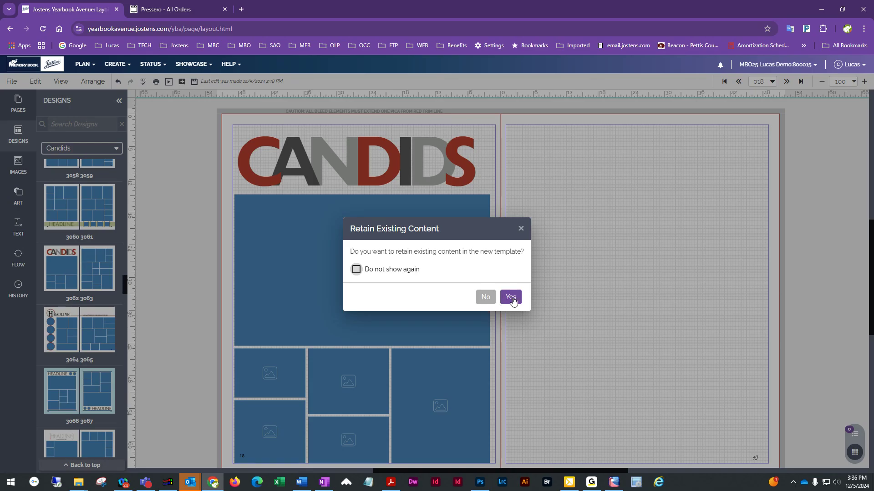
left_click(521, 228)
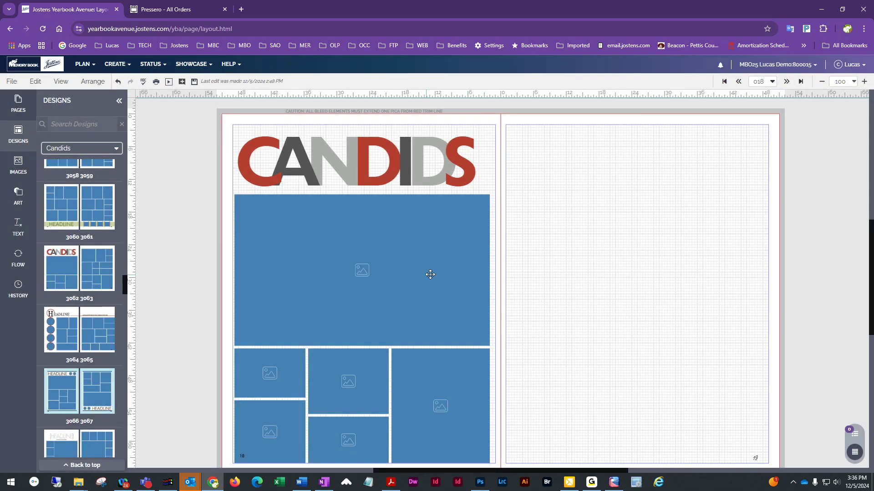
Step: Apply Candids templates 3100 and 3101 to pages 18 and 19 without retaining existing content
scroll(76, 351, "down", 10)
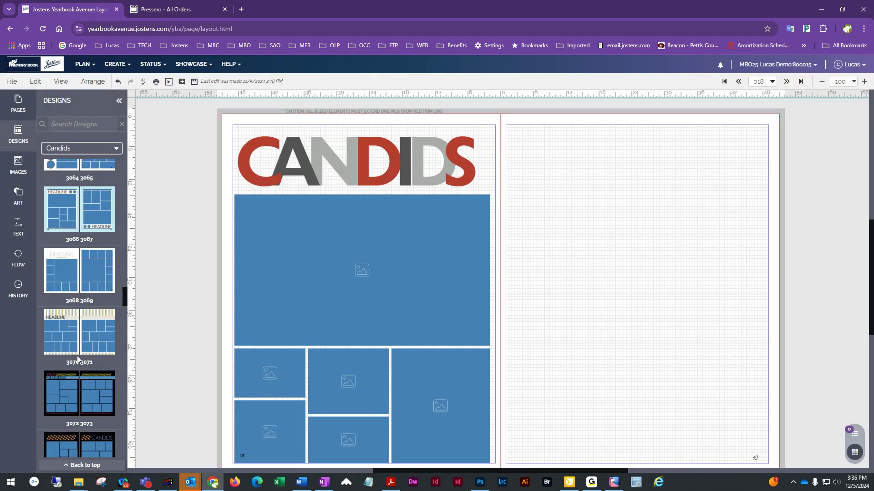
scroll(76, 354, "down", 5)
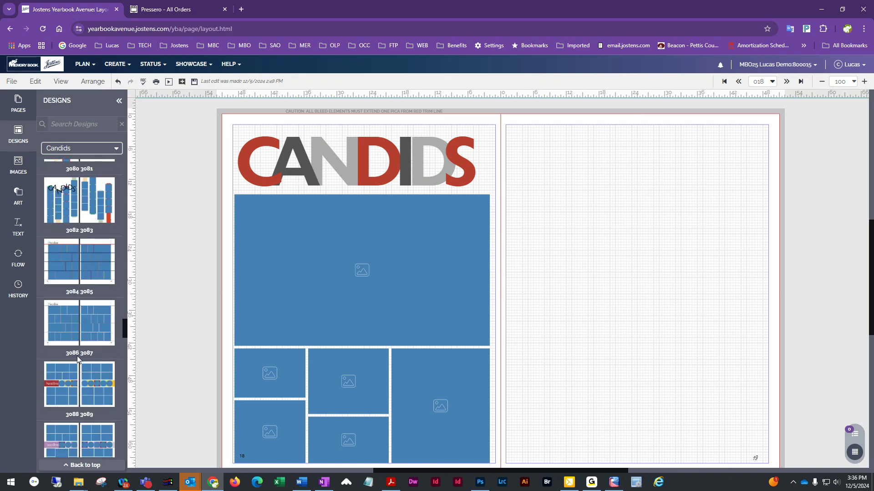
scroll(75, 353, "down", 6)
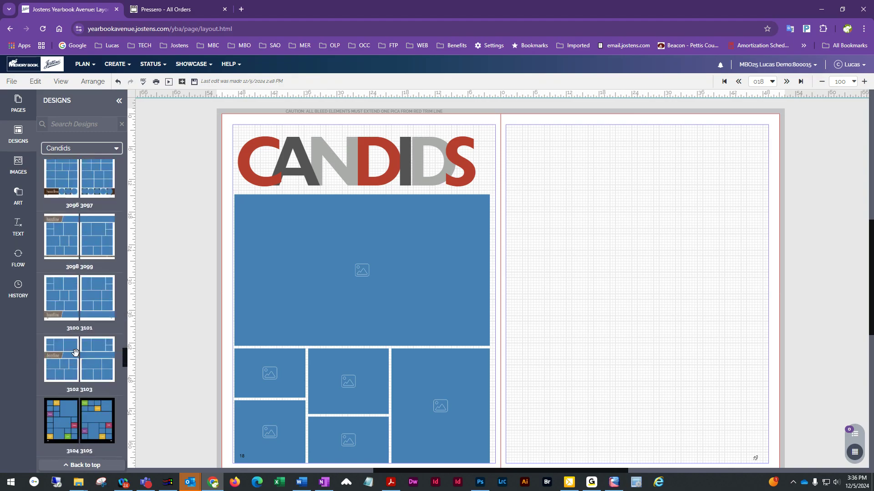
left_click_drag(59, 216, 267, 238)
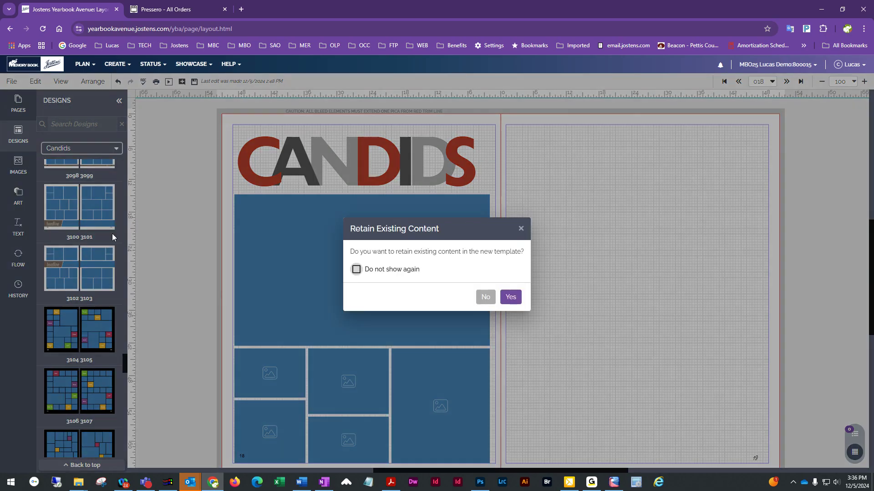
left_click(486, 297)
left_click_drag(97, 207, 655, 213)
left_click(485, 297)
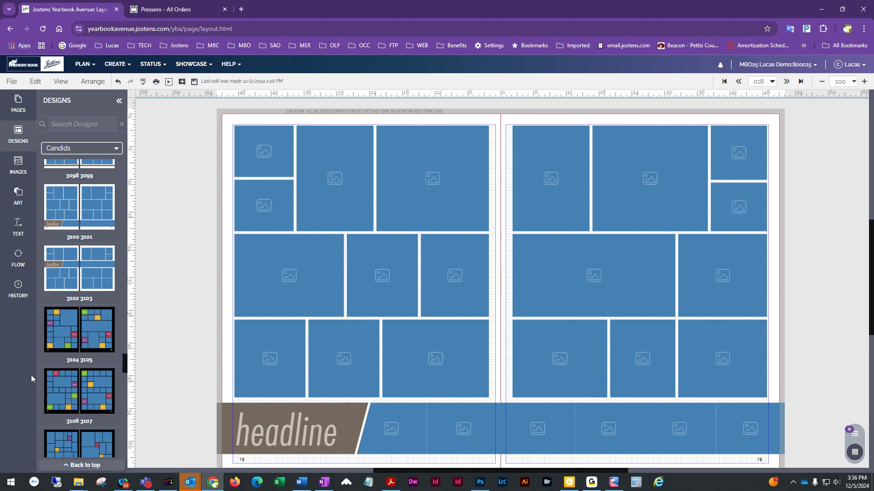
Step: Replace the layouts of pages 18 and 19 with Candids templates 3112 and 3113, without retaining existing content
scroll(83, 381, "down", 5)
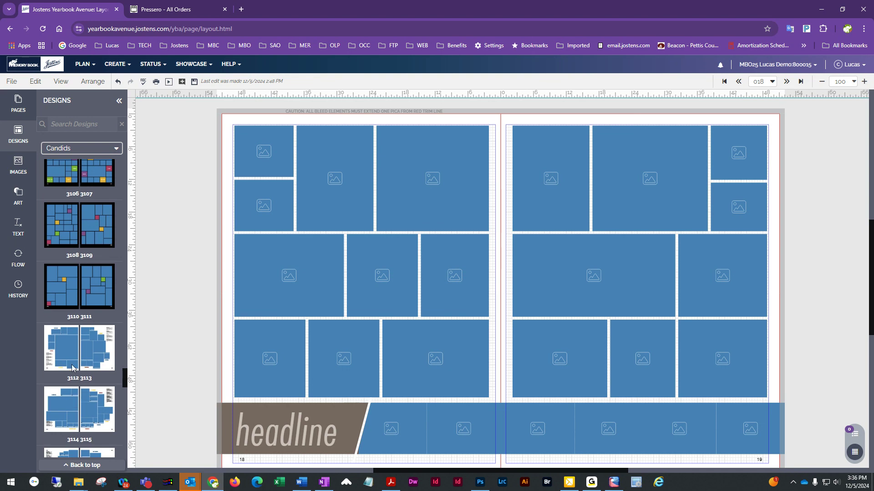
left_click_drag(66, 354, 277, 292)
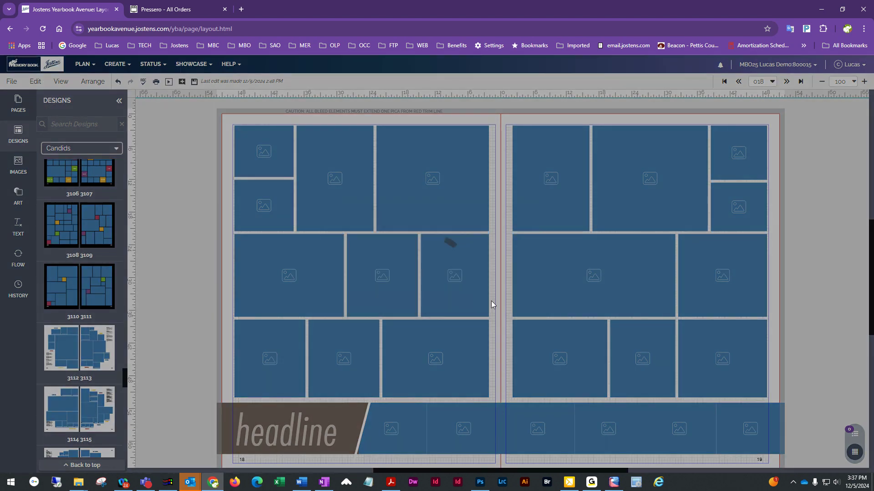
left_click(484, 297)
left_click_drag(67, 354, 664, 243)
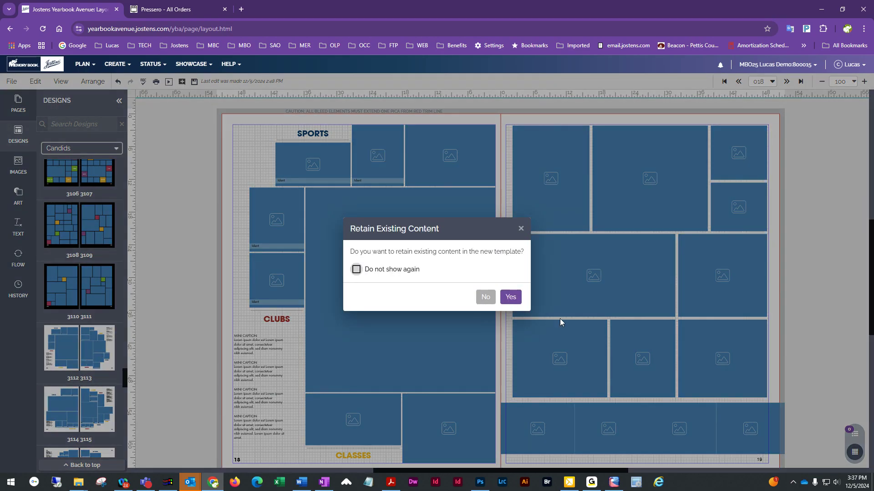
left_click(485, 297)
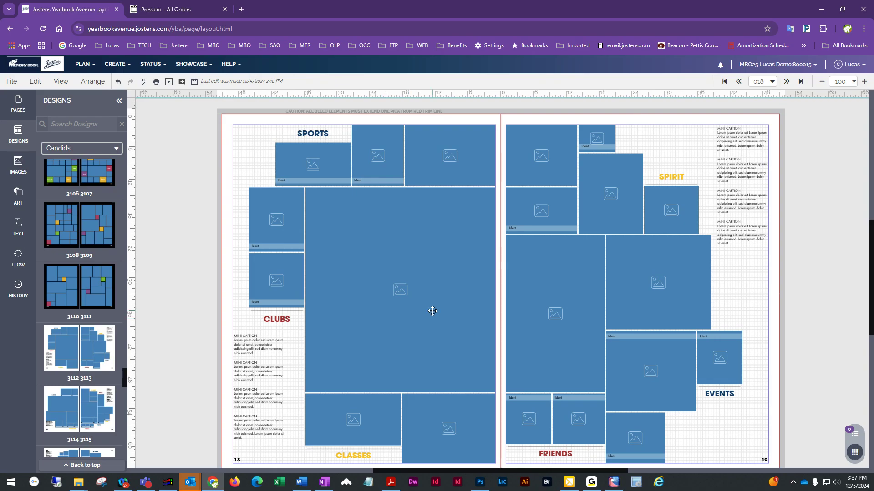
Step: Delete the empty image box directly below the SPORTS heading on page 18
scroll(428, 313, "down", 1)
scroll(427, 313, "up", 1)
left_click(327, 162)
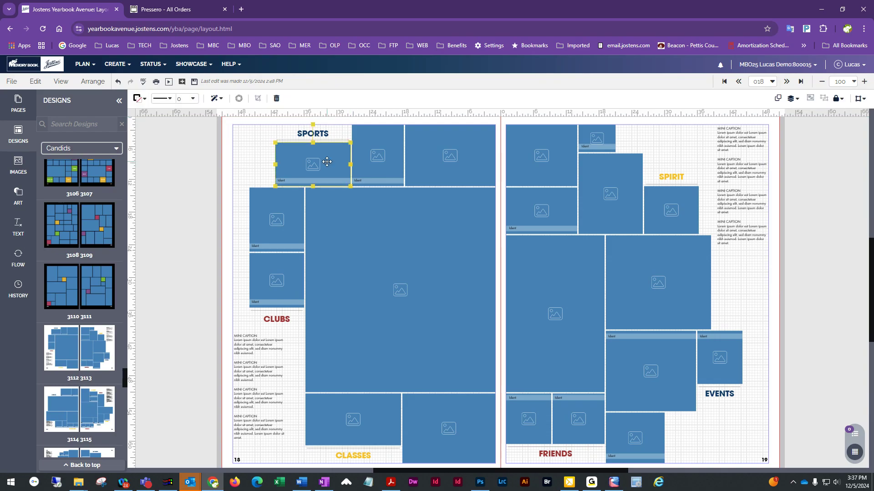
key("Delete")
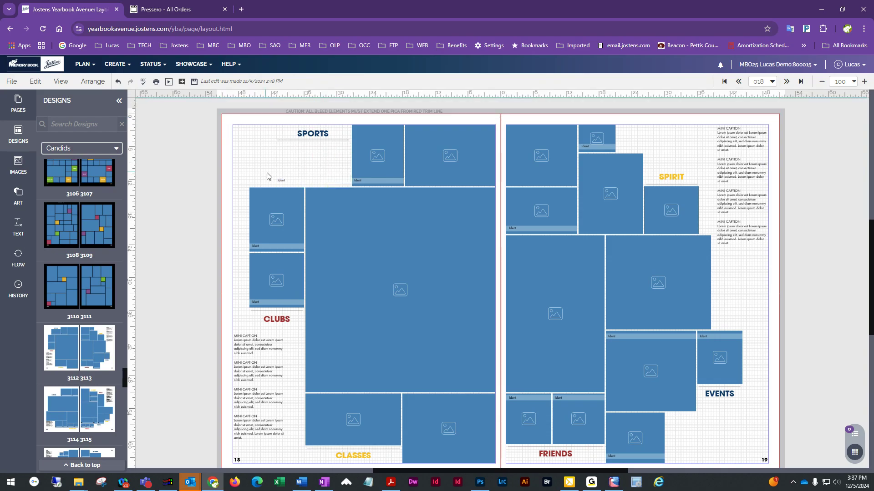
Step: Delete the SPORTS heading, the two captions near it and the adjacent small image box on page 18
left_click_drag(279, 179, 282, 187)
key("Delete")
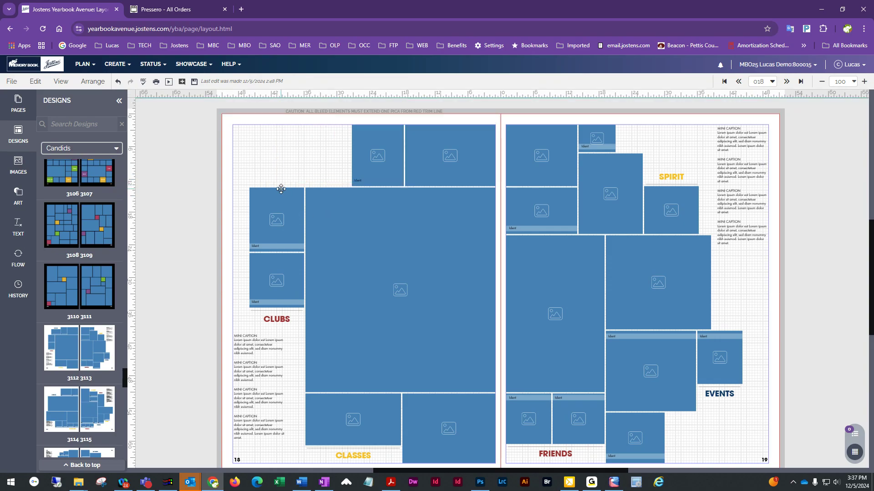
left_click(394, 159)
key("Delete")
left_click(358, 180)
key("Delete")
left_click_drag(390, 119, 320, 157)
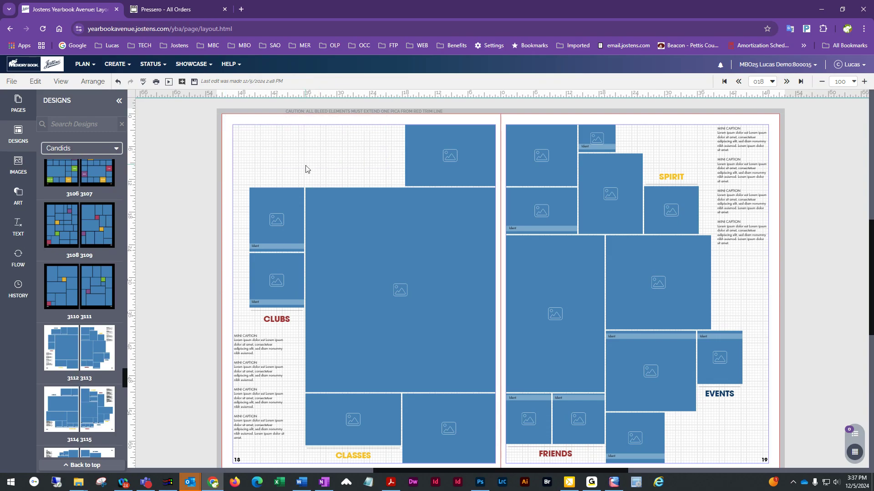
Step: Undo the deletions of the SPORTS heading, its captions and the adjacent small image box
left_click(117, 82)
left_click(118, 82)
left_click(117, 82)
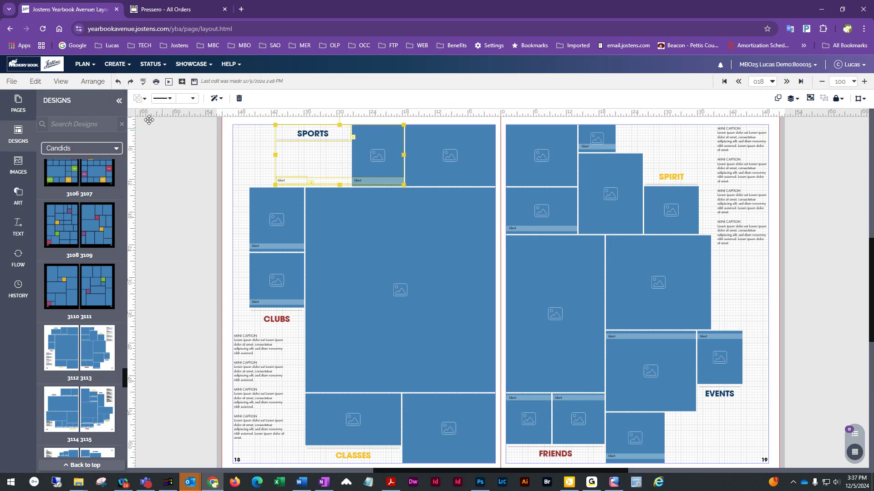
left_click(234, 145)
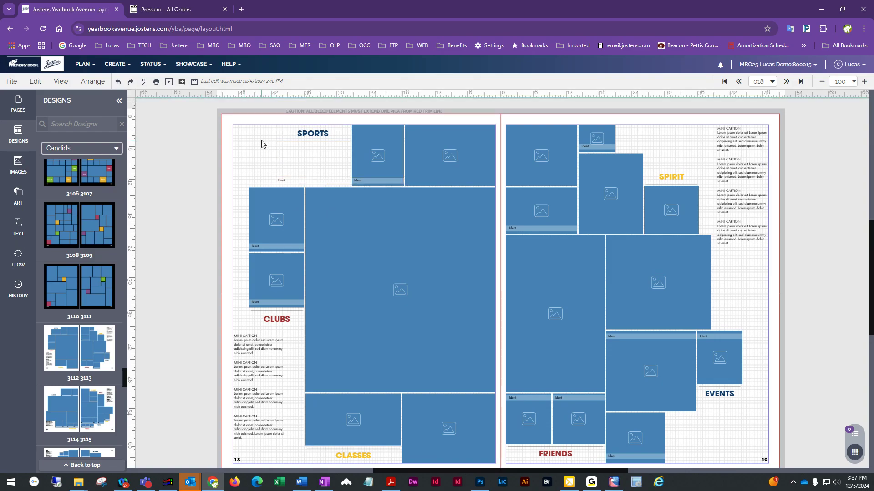
Step: Move the SPORTS heading onto the large image box, and delete the leftover line, captions and small image box above
left_click(285, 140)
left_click_drag(298, 134, 343, 224)
left_click_drag(283, 133, 369, 186)
key("Delete")
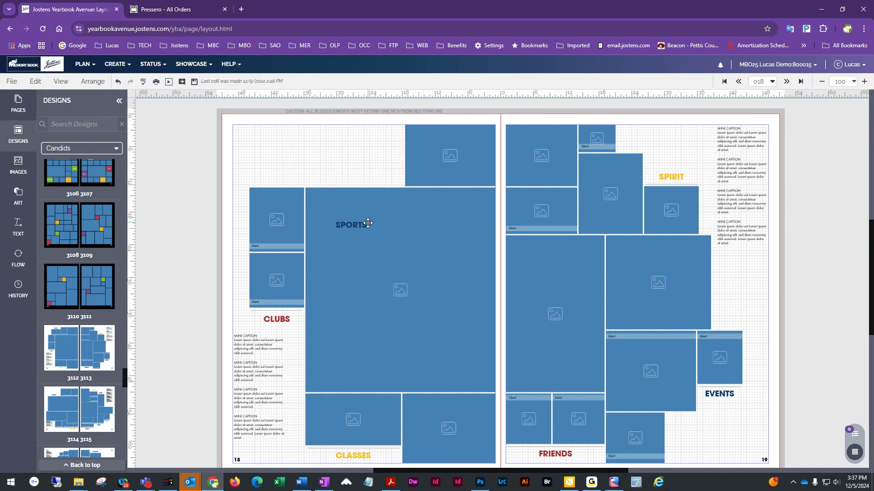
Step: Fit the SPORTS text box across the cleared area at the top of page 18 and change its text to CANDIDS
left_click_drag(361, 224, 399, 136)
left_click_drag(315, 142, 316, 165)
left_click(342, 142)
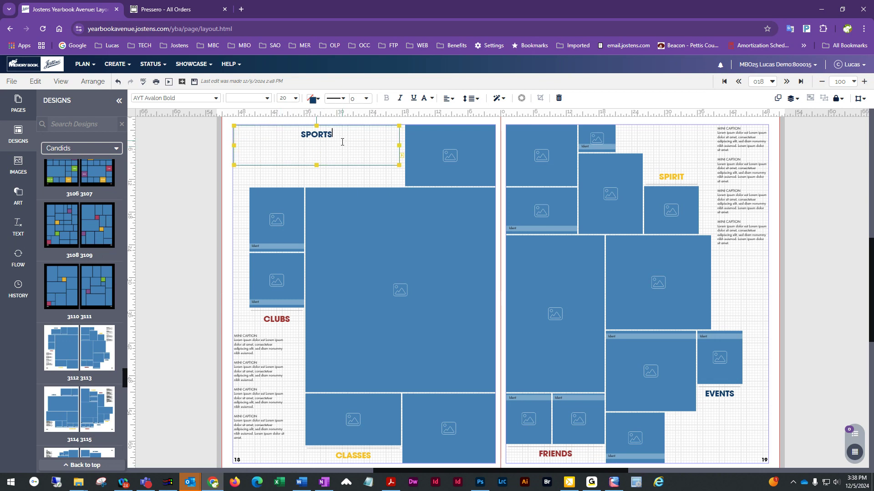
left_click_drag(346, 135, 272, 137)
type("CANDIDS")
Step: Set the font size of the CANDIDS heading on page 18 to 44
left_click(296, 98)
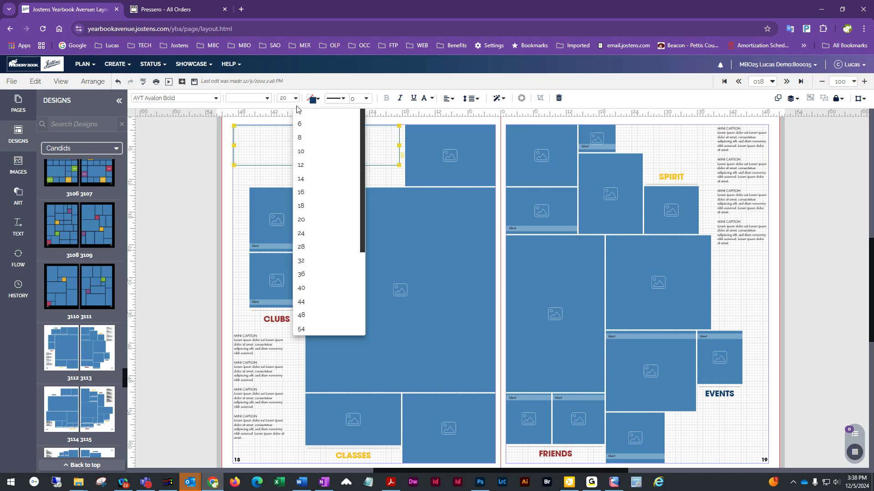
left_click(310, 274)
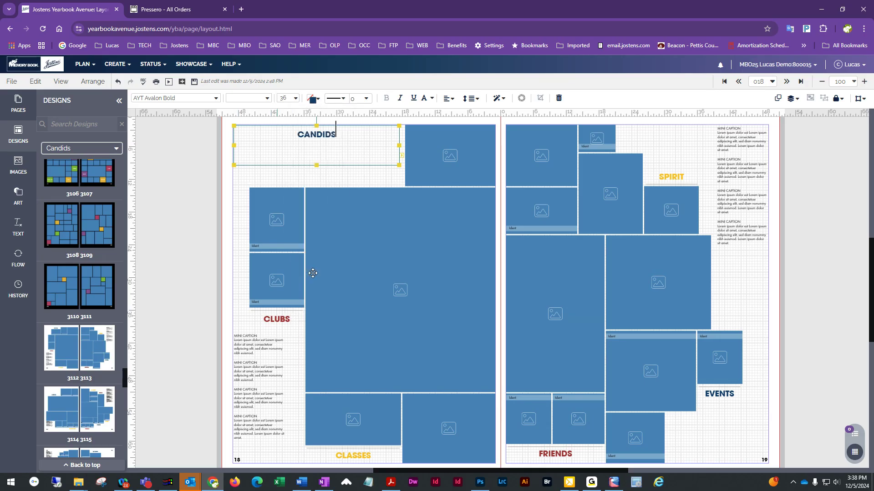
left_click(295, 99)
left_click(318, 314)
left_click(342, 181)
left_click(324, 145)
left_click(296, 98)
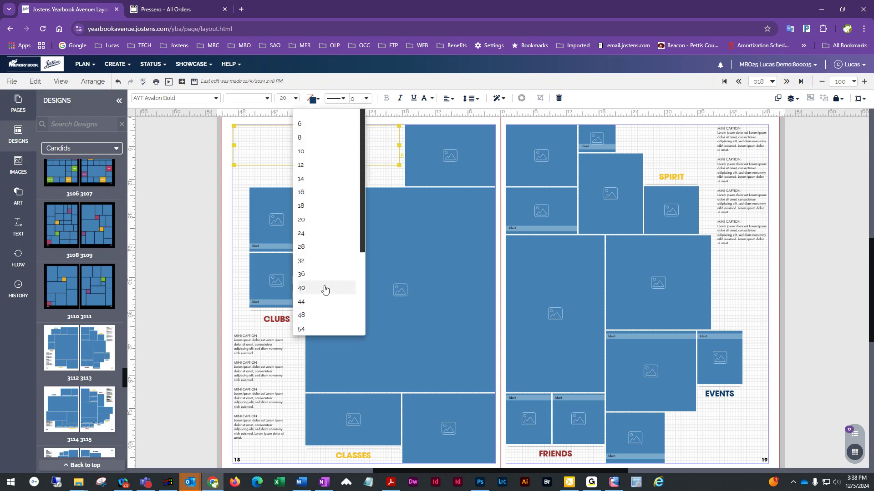
left_click(324, 302)
left_click(218, 230)
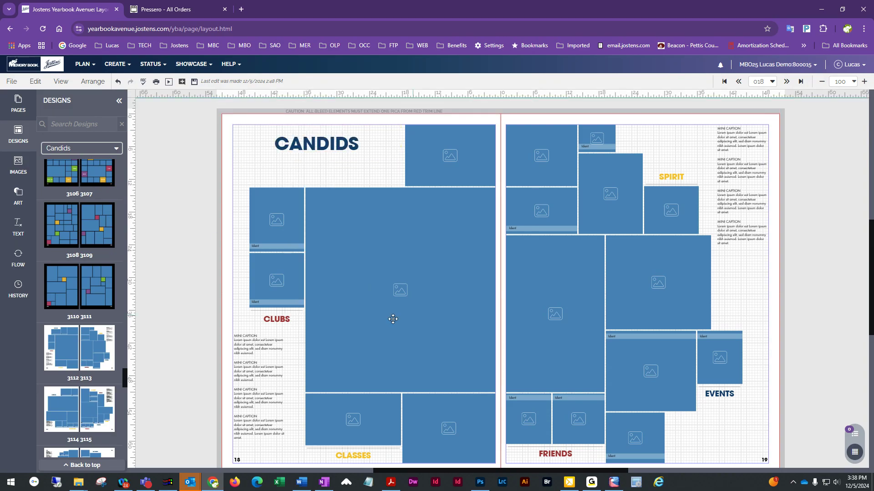
Step: Adjust the CANDIDS text box to span from the outer page margin to just beside the top image box
left_click(451, 153)
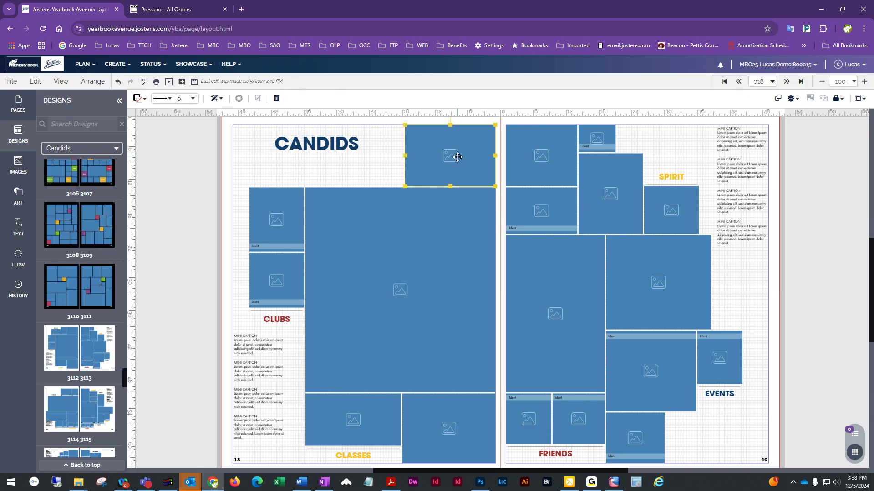
mouse_move(347, 151)
left_mouse_down()
mouse_move(329, 148)
mouse_move(356, 147)
mouse_move(348, 150)
left_mouse_up()
mouse_move(236, 145)
left_mouse_down()
mouse_move(314, 146)
mouse_move(233, 148)
left_mouse_up()
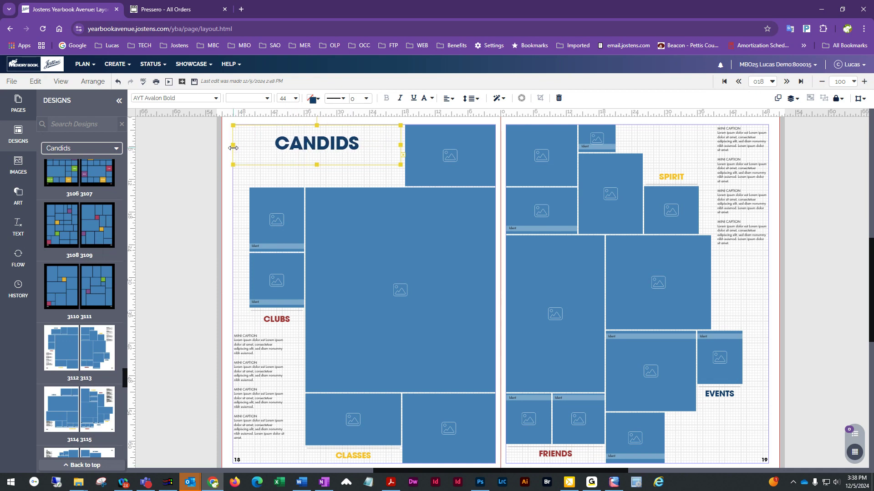
Step: Narrow the CANDIDS text box around its heading and widen the adjacent top image box to fill the freed space
left_click(354, 176)
left_click(348, 141)
left_click_drag(401, 145, 349, 144)
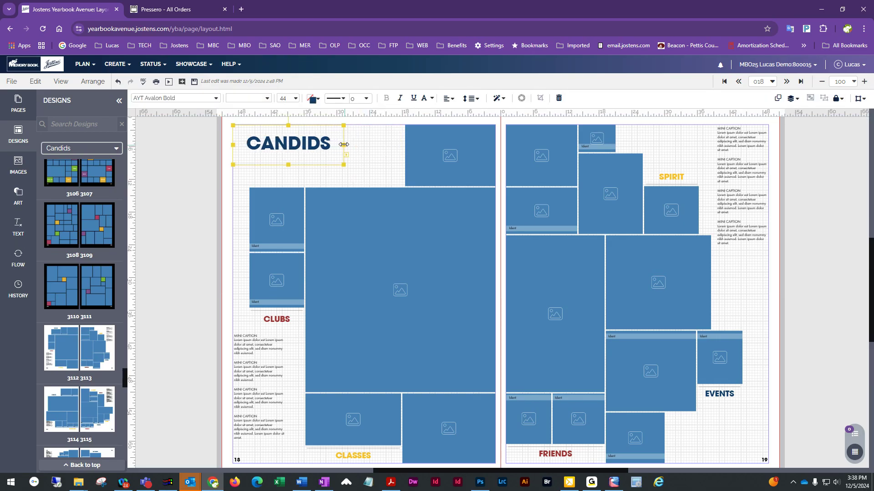
left_click(430, 161)
left_click_drag(405, 156, 346, 155)
left_click(222, 232)
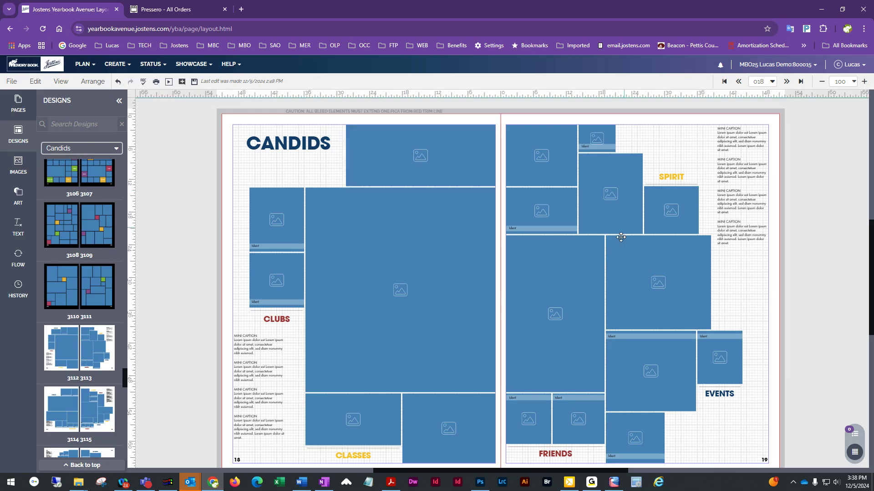
Step: Shift the large and upper image boxes on pages 18 and 19 out of their template positions
scroll(630, 328, "down", 1)
scroll(631, 333, "up", 1)
scroll(631, 332, "down", 1)
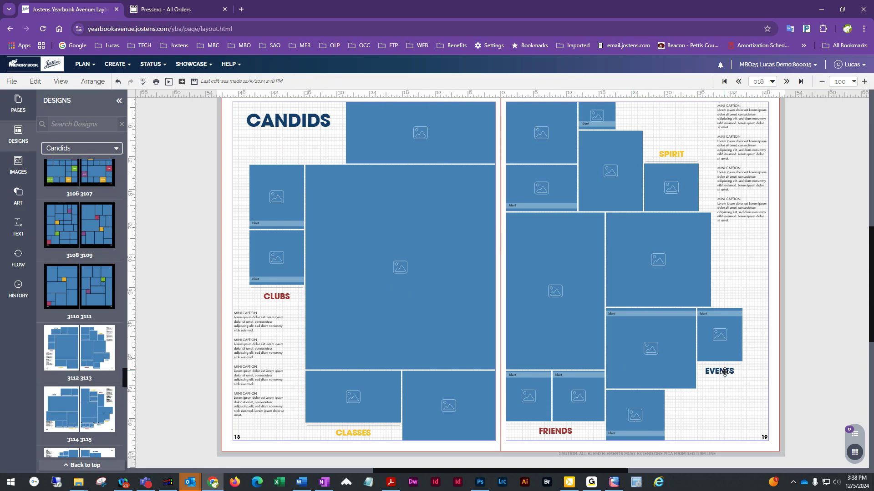
left_click_drag(446, 282, 357, 324)
left_click_drag(601, 241, 550, 292)
left_click_drag(634, 268, 709, 254)
left_click_drag(628, 171, 623, 190)
left_click_drag(663, 186, 710, 196)
left_click_drag(542, 188, 550, 228)
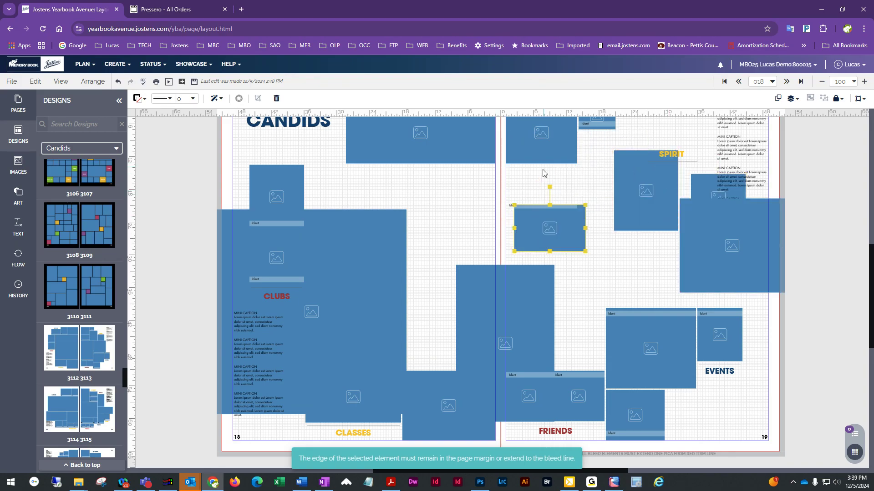
left_click_drag(541, 133, 608, 163)
left_click_drag(432, 125, 304, 144)
scroll(679, 312, "up", 3)
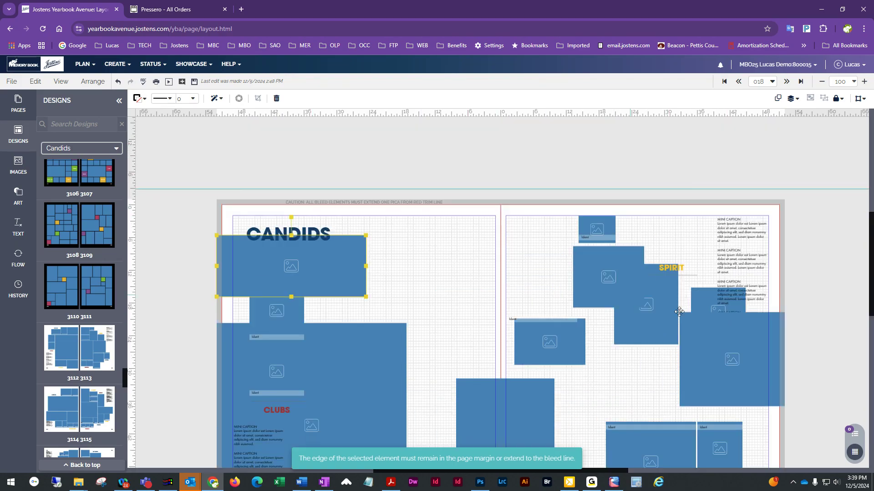
Step: Stay on the spread without saving, and undo the image box moves and the resizing of the heading and top image boxes
left_click(738, 81)
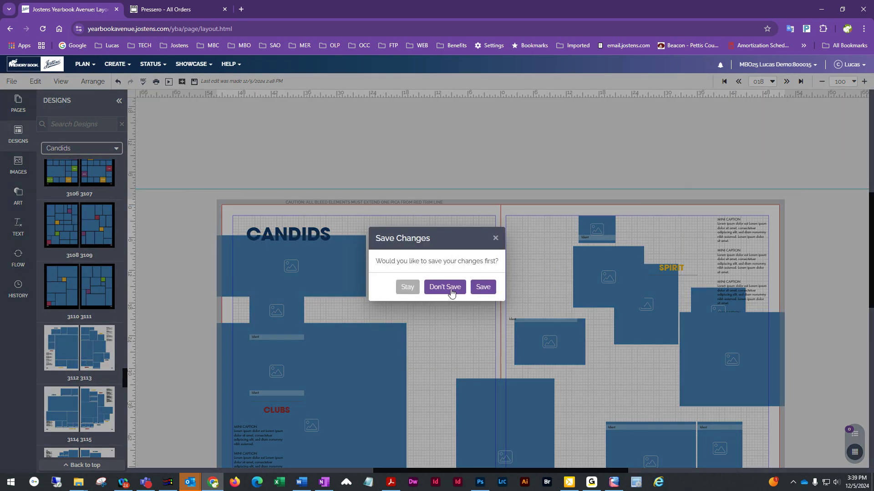
left_click(407, 288)
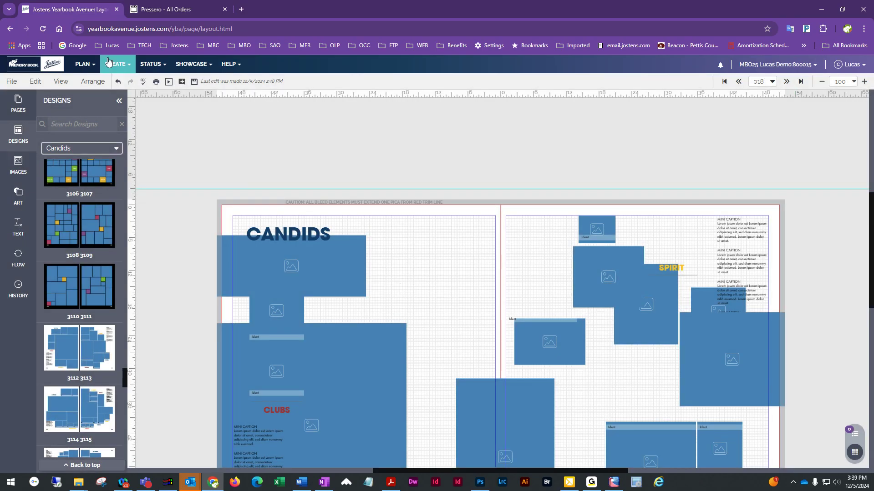
left_click(117, 82)
left_click(117, 82)
left_click(117, 82)
left_click(117, 82)
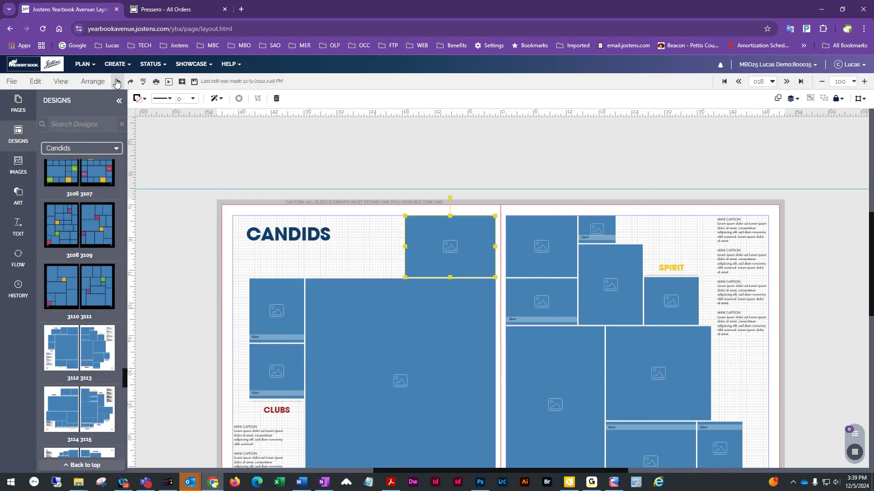
left_click(117, 82)
scroll(575, 253, "down", 2)
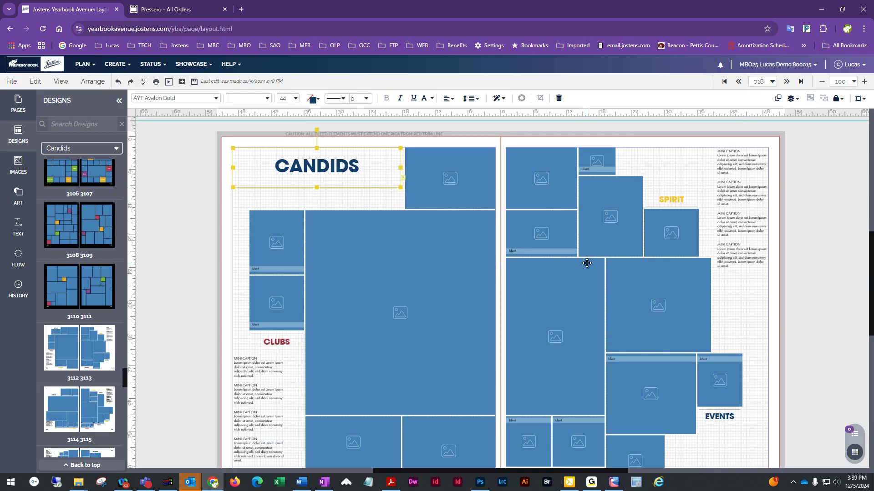
Step: Place the cello player photo from the Candids image folder in the tall image box on page 19
scroll(606, 244, "up", 1)
left_click(19, 166)
scroll(49, 239, "down", 2)
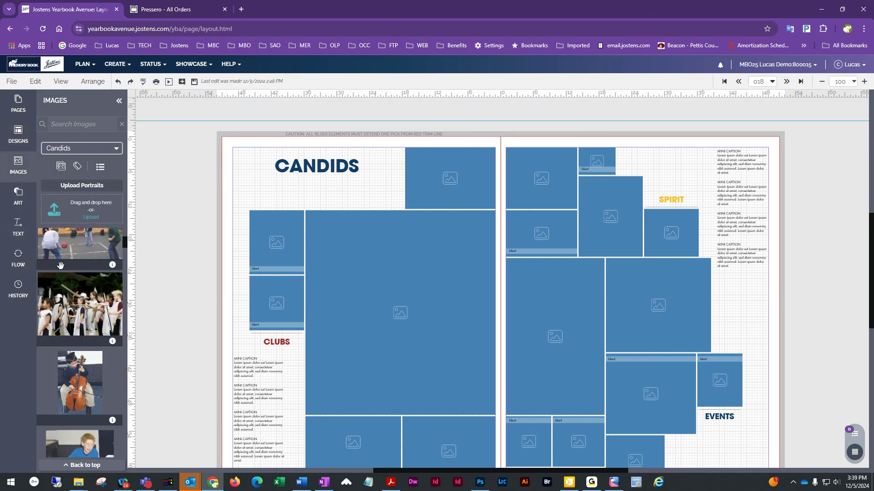
scroll(558, 309, "down", 2)
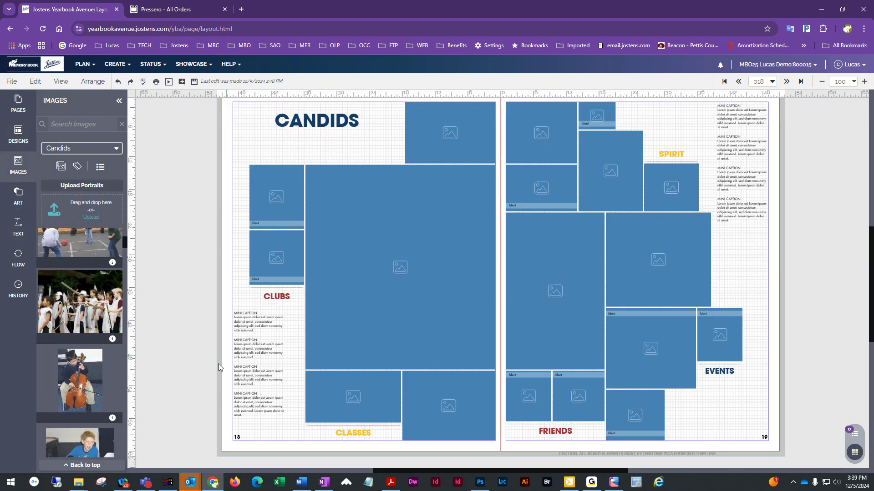
left_click_drag(82, 378, 299, 187)
left_click_drag(505, 279, 555, 282)
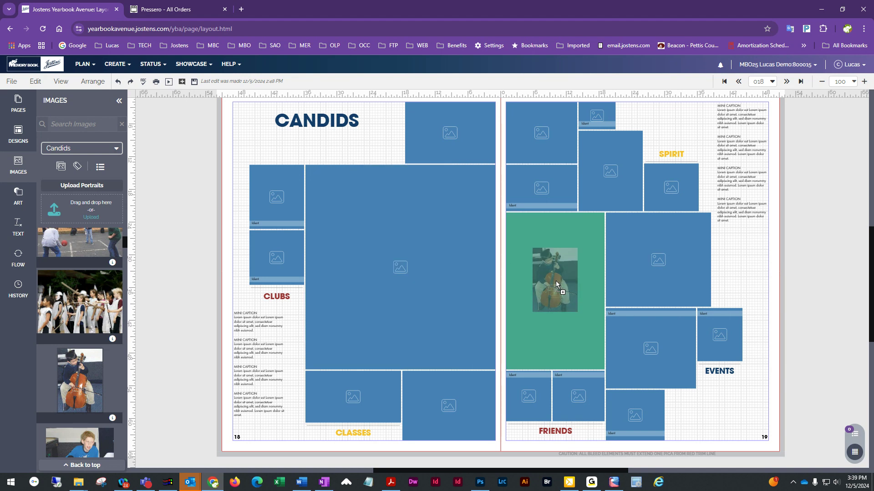
left_click_drag(555, 280, 554, 280)
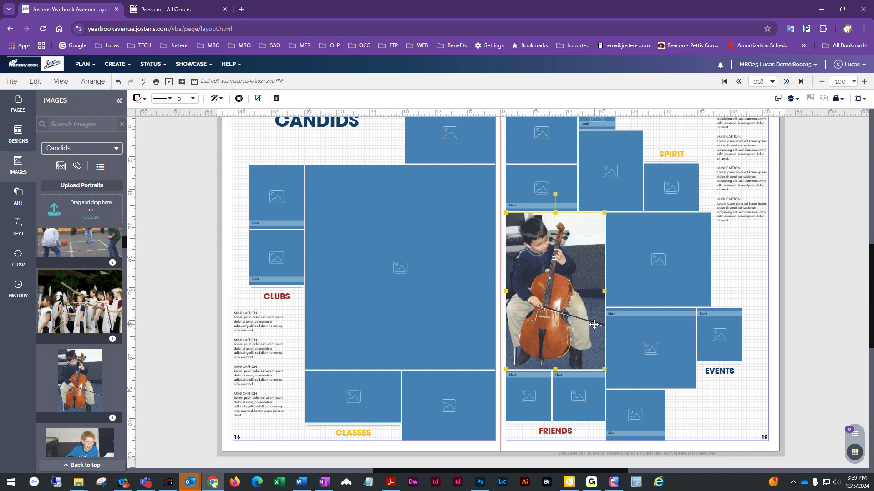
Step: Place the photo of the boy in the blue shirt in page 18's largest box and the costumed children photo beside the cellist
left_click_drag(54, 443, 403, 269)
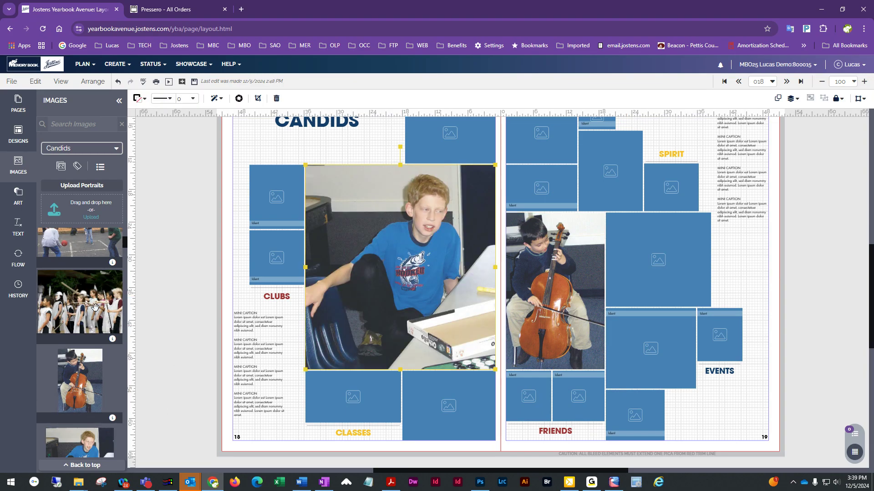
scroll(92, 282, "down", 2)
scroll(91, 282, "up", 2)
left_click_drag(91, 296, 672, 283)
scroll(93, 370, "down", 4)
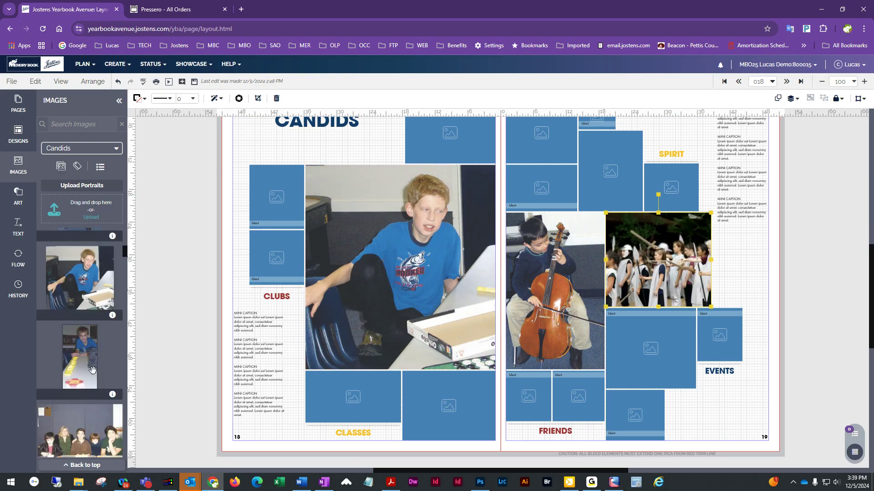
Step: Replace the photo in page 18's largest box with the photo of the group seated at a table
left_click_drag(93, 370, 74, 271)
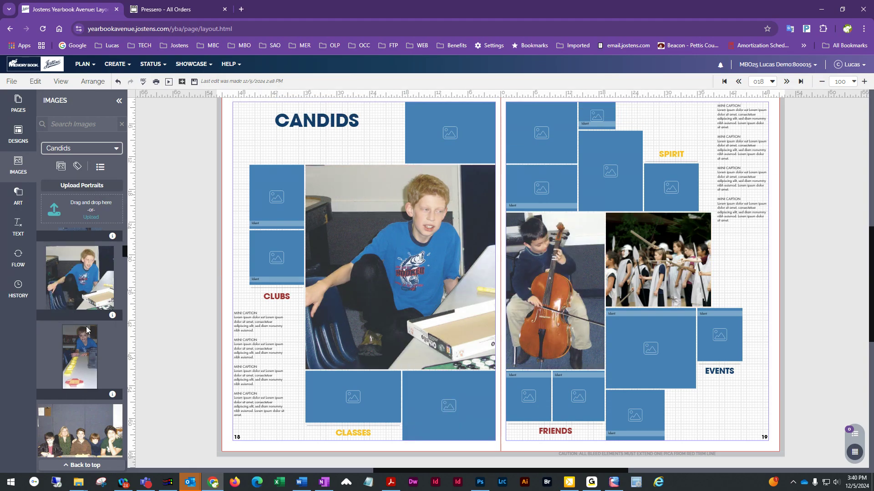
scroll(86, 363, "down", 3)
left_click_drag(75, 355, 416, 257)
Step: Place the class group photo over the image box beside the CANDIDS heading
left_click_drag(80, 440, 452, 135)
scroll(437, 182, "up", 1)
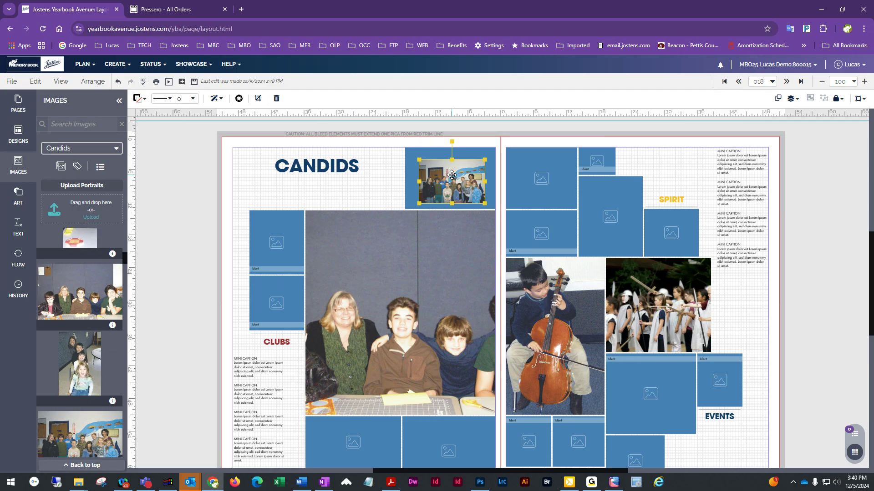
mouse_move(447, 187)
left_mouse_down()
mouse_move(433, 189)
mouse_move(448, 184)
left_mouse_up()
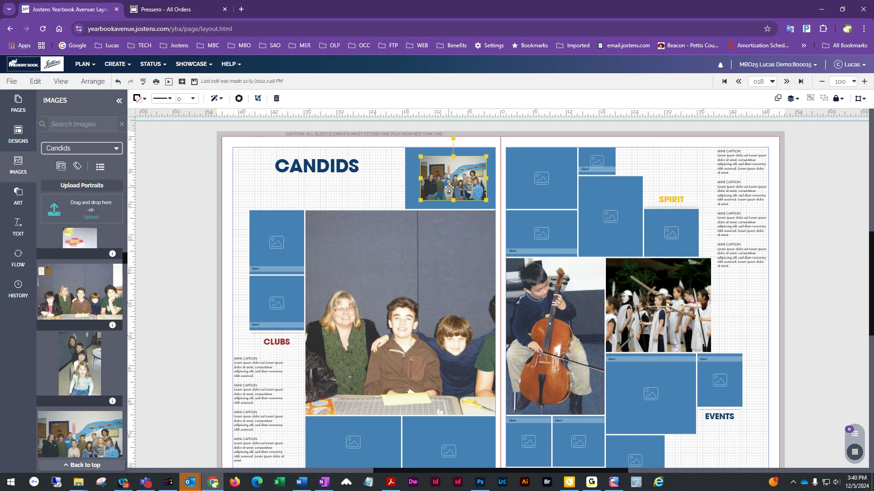
Step: Try to enlarge and reposition the class group photo so it fills the image box beneath it
left_click_drag(460, 183, 499, 248)
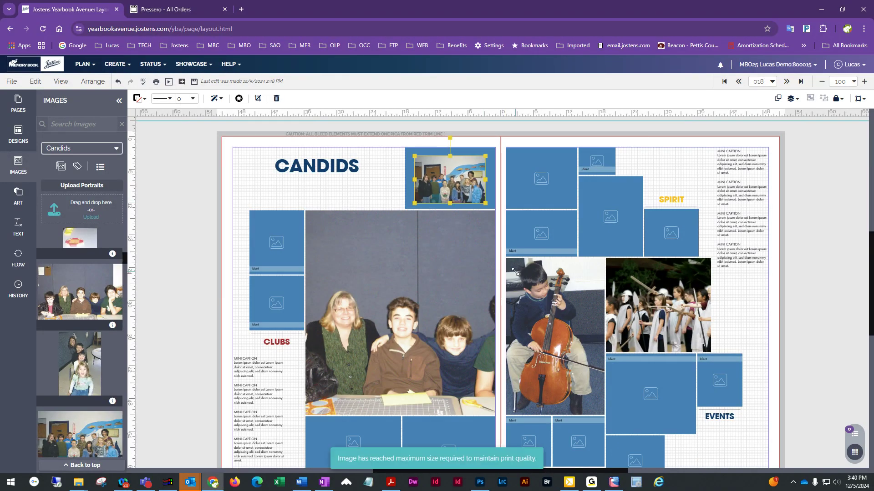
mouse_move(461, 190)
left_mouse_down()
mouse_move(431, 243)
mouse_move(433, 267)
mouse_move(461, 188)
left_mouse_up()
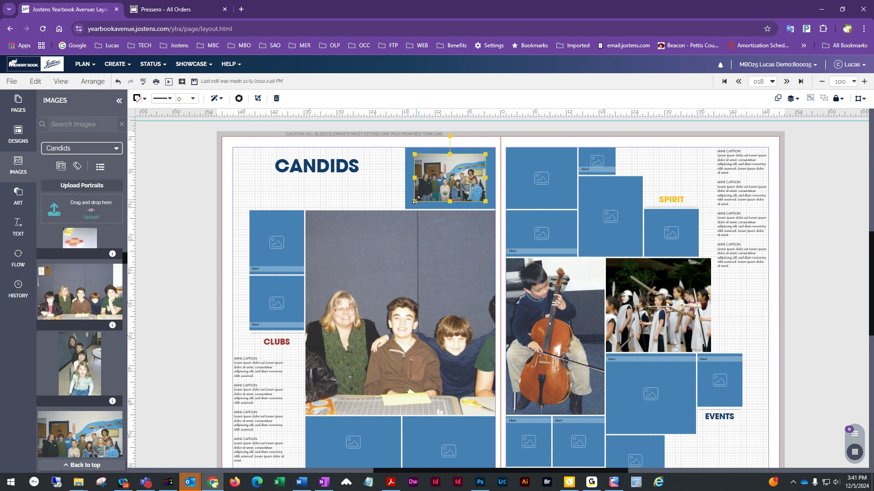
left_click_drag(415, 202, 406, 213)
left_click_drag(454, 178, 465, 195)
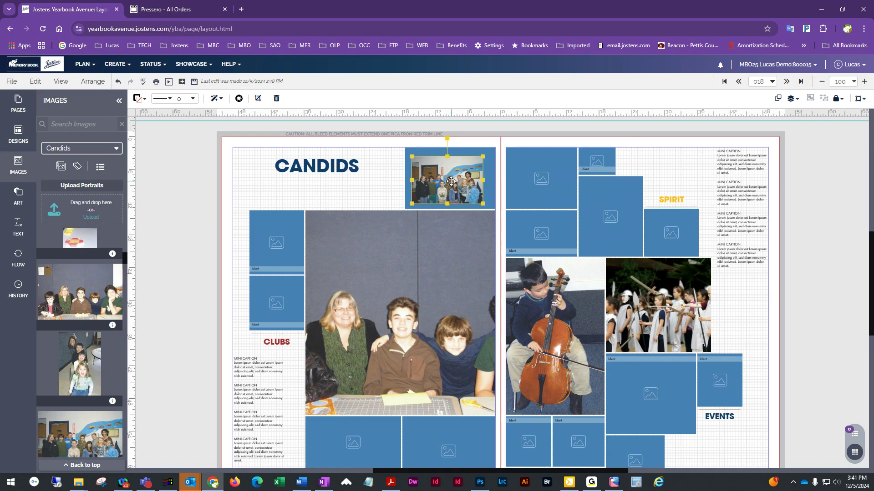
mouse_move(444, 187)
left_mouse_down()
mouse_move(455, 188)
mouse_move(446, 178)
left_mouse_up()
left_click_drag(414, 203, 386, 213)
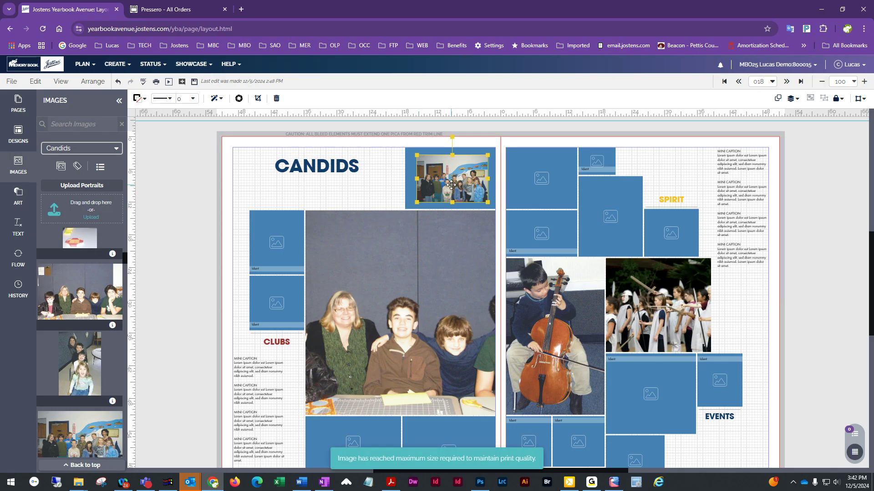
Step: Delete the class group photo beside the heading, and remove page 18's largest photo together with its image box
key("Delete")
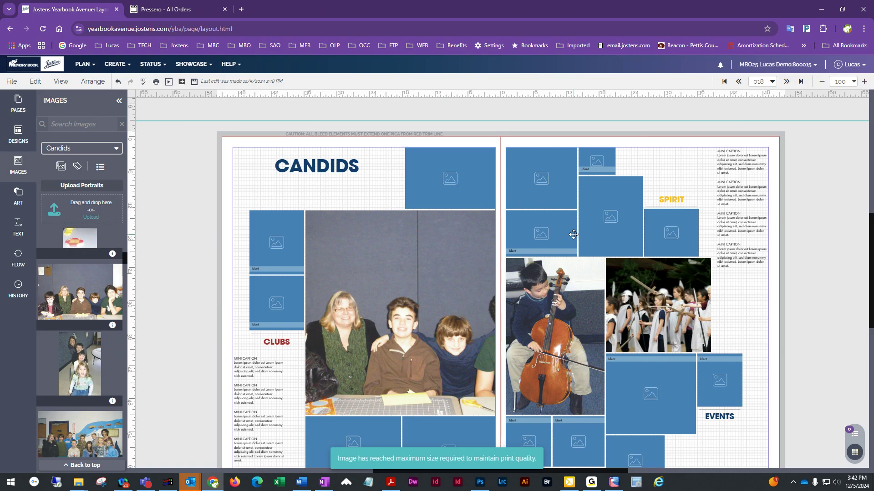
scroll(355, 296, "down", 1)
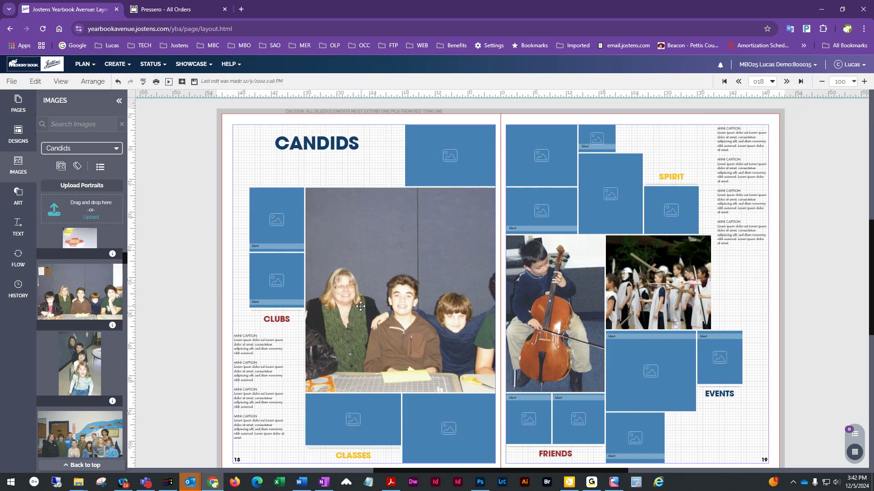
left_click(438, 271)
key("Delete")
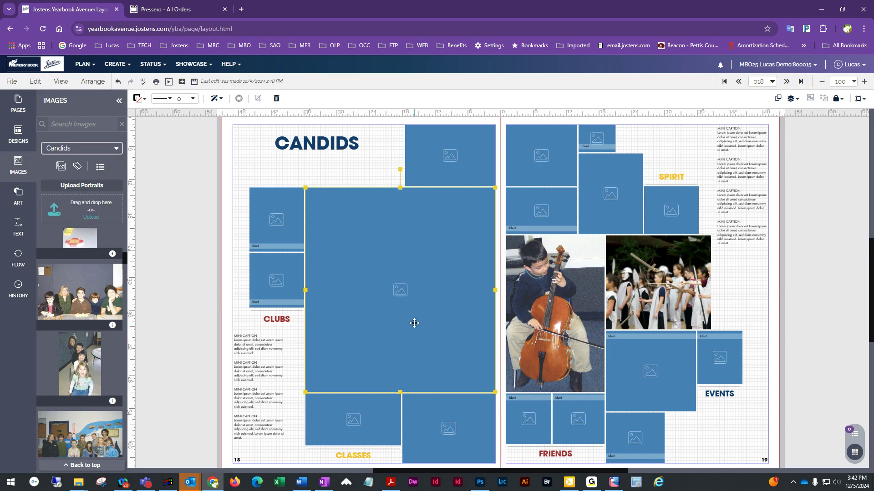
key("Delete")
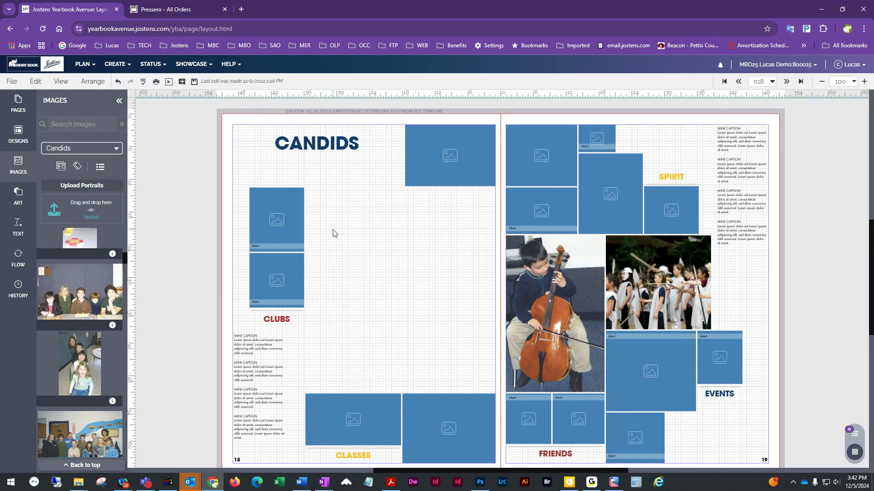
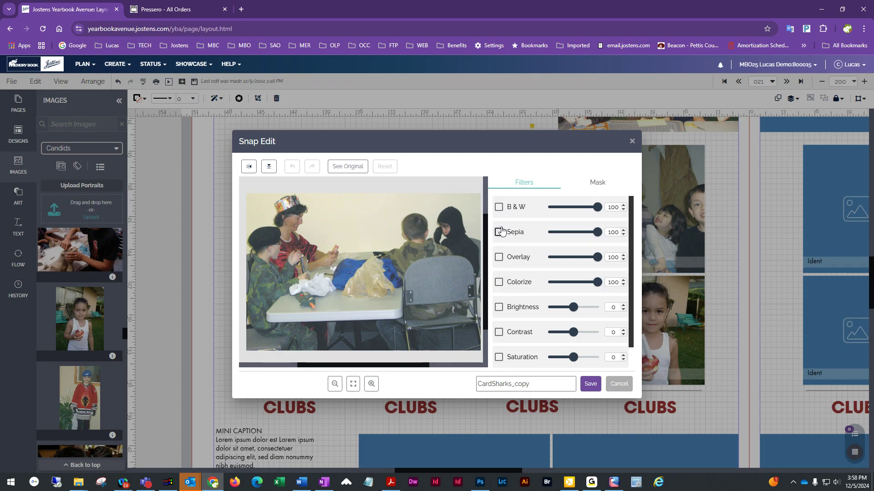
Step: Flip the CardSharks photo vertically and back, and horizontally and back, in Snap Edit
left_click(268, 167)
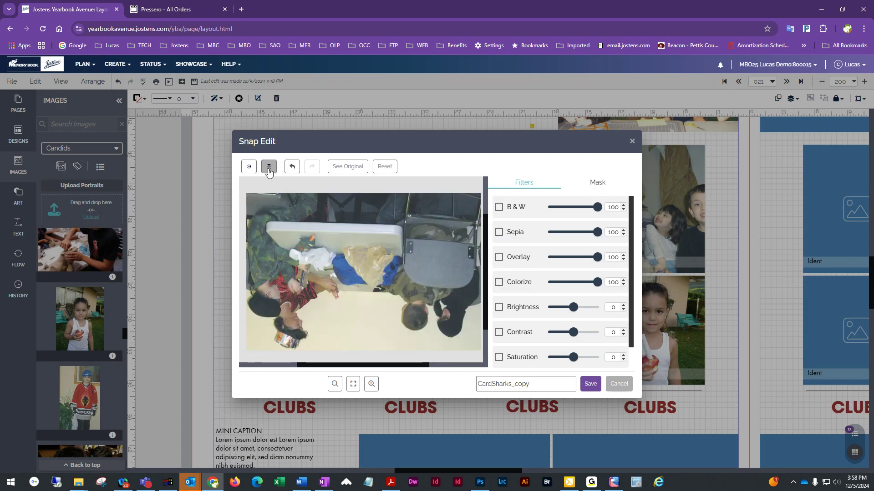
left_click(268, 168)
left_click(254, 168)
left_click(254, 167)
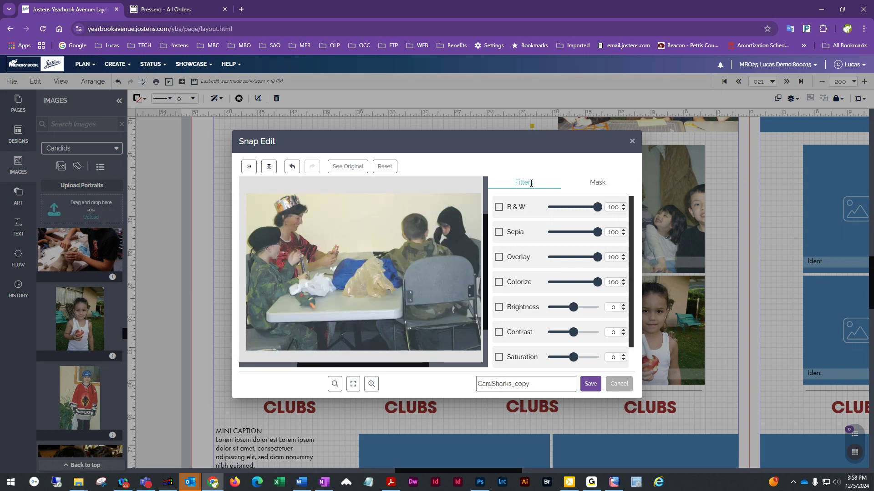
Step: Try the B & W, Sepia and Overlay filters on the CardSharks photo one at a time, turning each off again
left_click(499, 208)
left_click(499, 233)
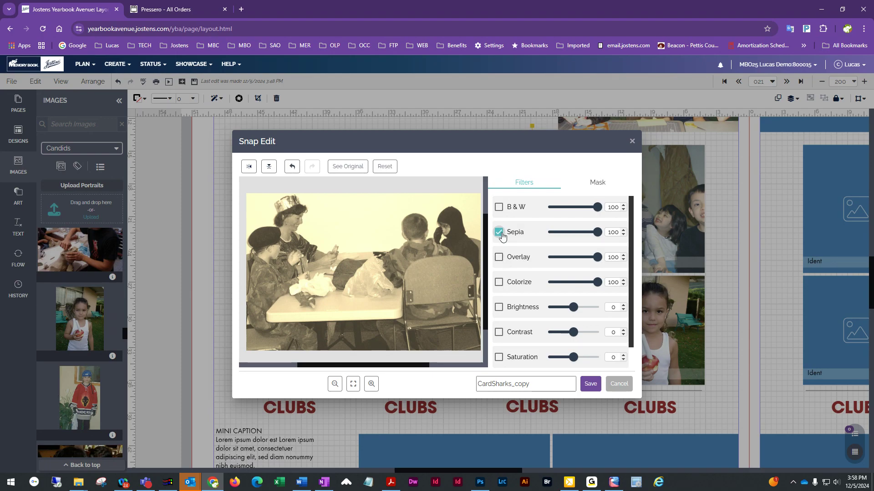
left_click(499, 233)
left_click(499, 258)
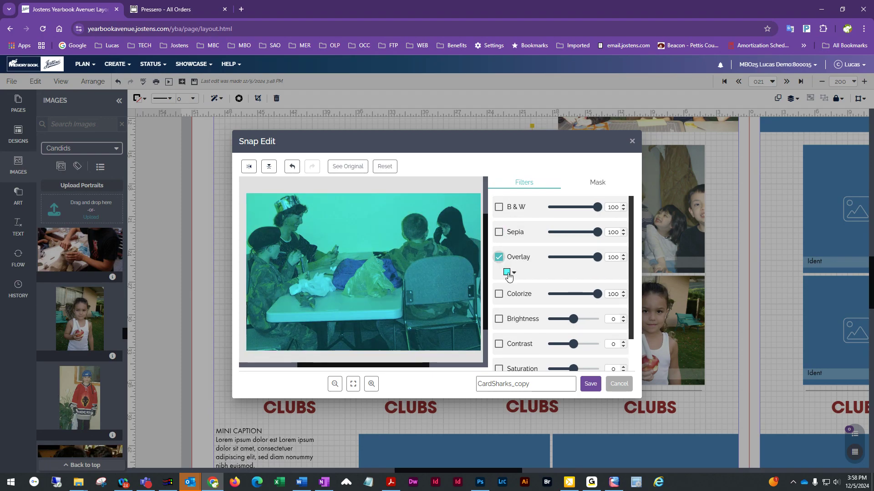
left_click(499, 257)
Step: Try the Colorize filter on the CardSharks photo in purple, light gray and dark purple, and turn it off again
left_click(498, 283)
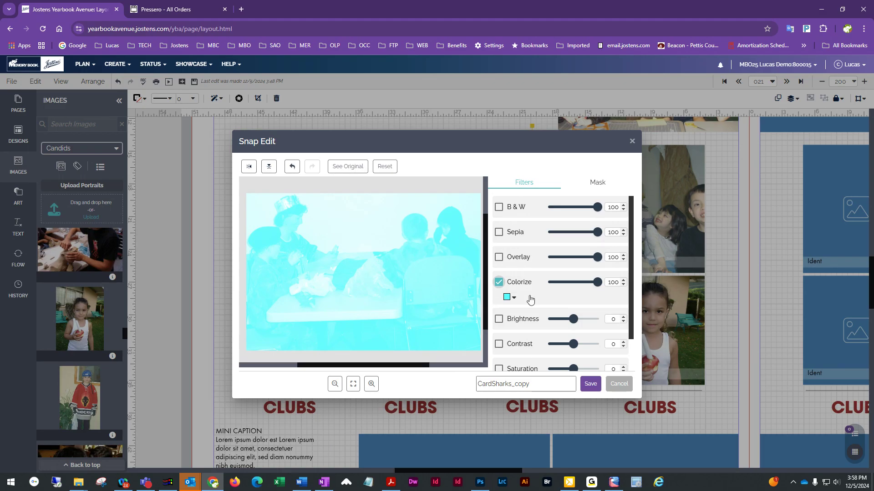
left_click(507, 299)
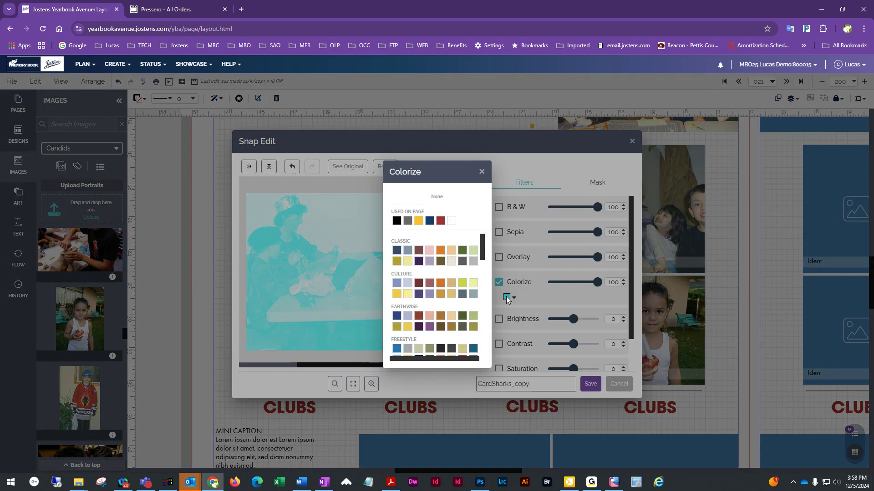
left_click(430, 328)
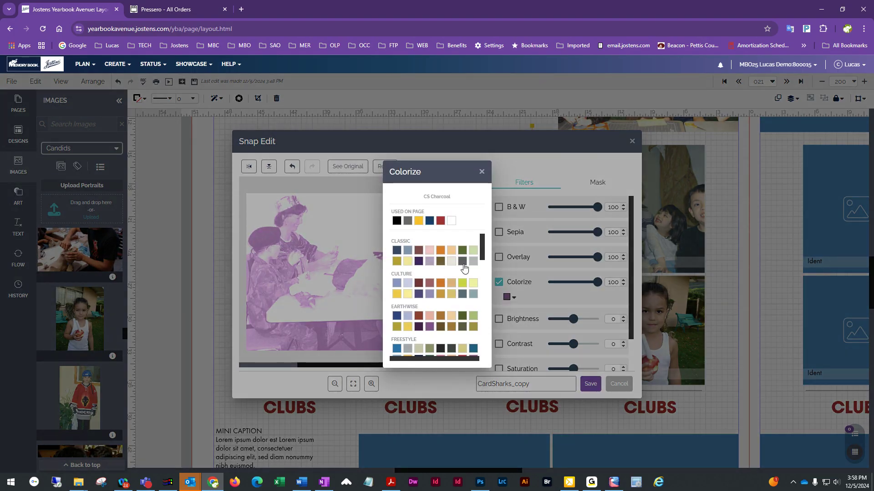
left_click(473, 261)
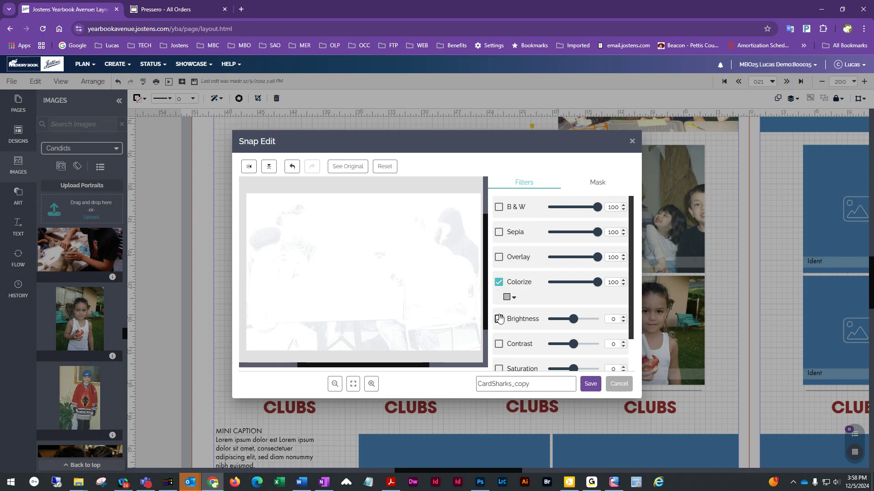
left_click(509, 299)
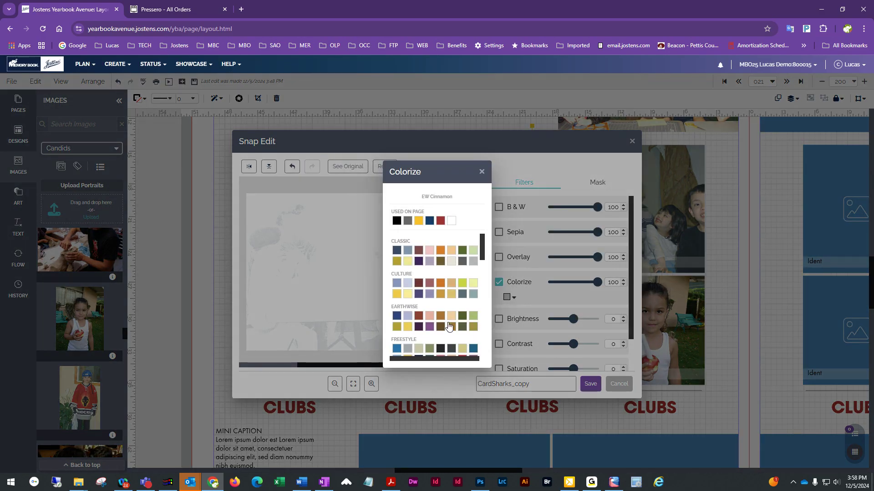
left_click(418, 327)
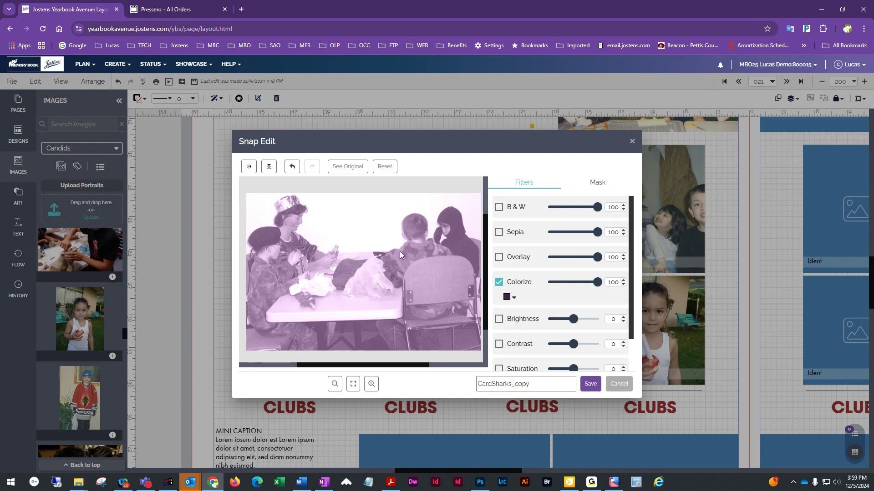
left_click(499, 282)
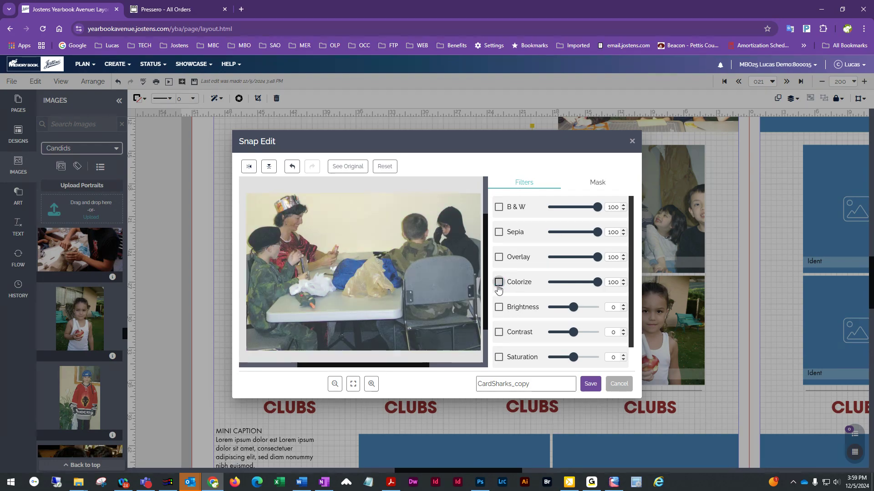
Step: Apply the B & W filter and an FS Aerial Blue Overlay to the CardSharks photo, with the Overlay strength at 49
scroll(505, 284, "down", 1)
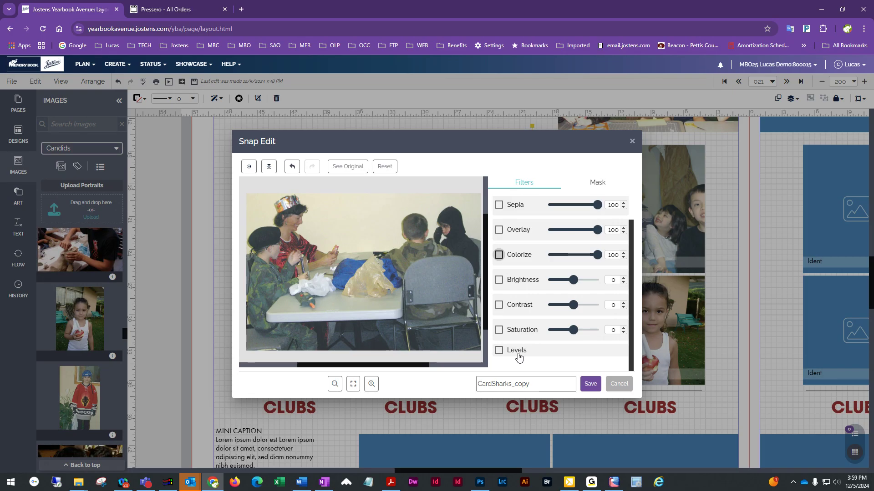
scroll(518, 358, "up", 1)
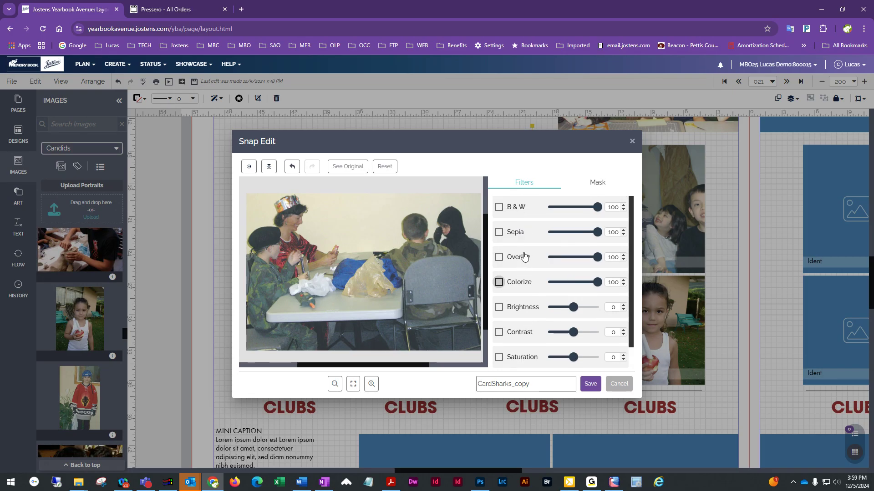
left_click(499, 207)
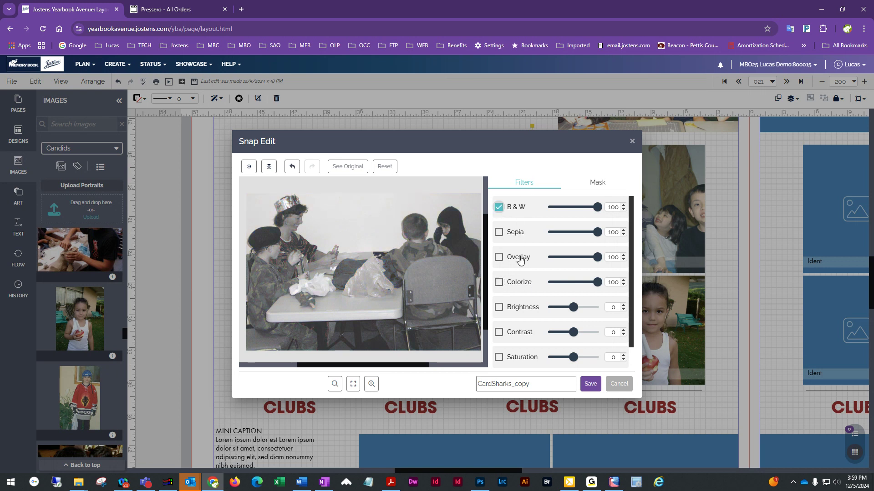
left_click(499, 257)
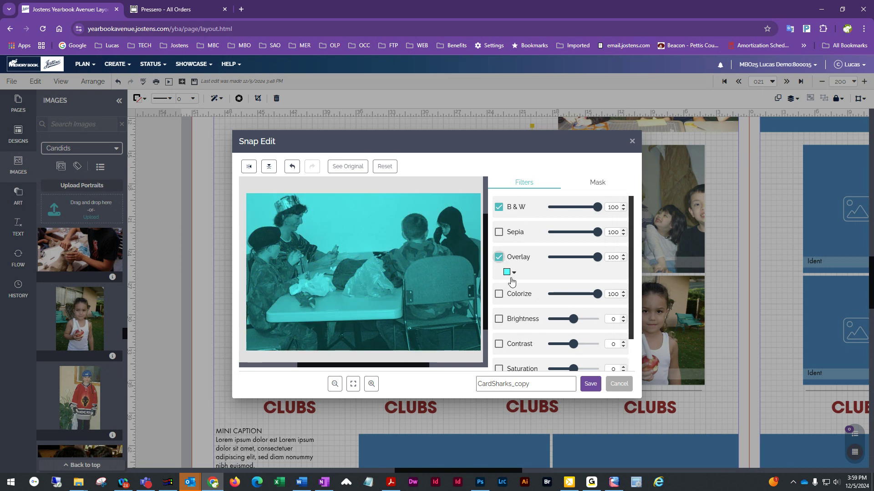
left_click(509, 273)
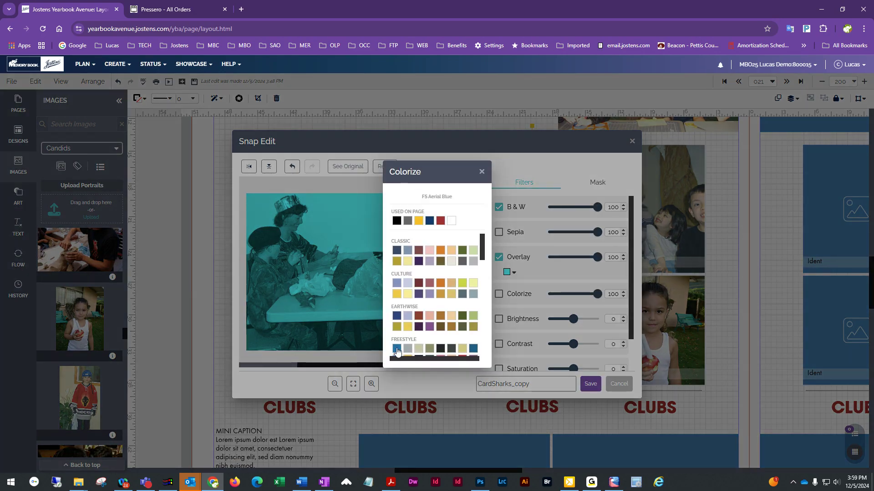
left_click(397, 349)
left_click_drag(598, 257, 573, 262)
Step: Change the Overlay to the yellow already used on the page and save the edited photo as CardSharks_copy
left_click(507, 273)
left_click(473, 295)
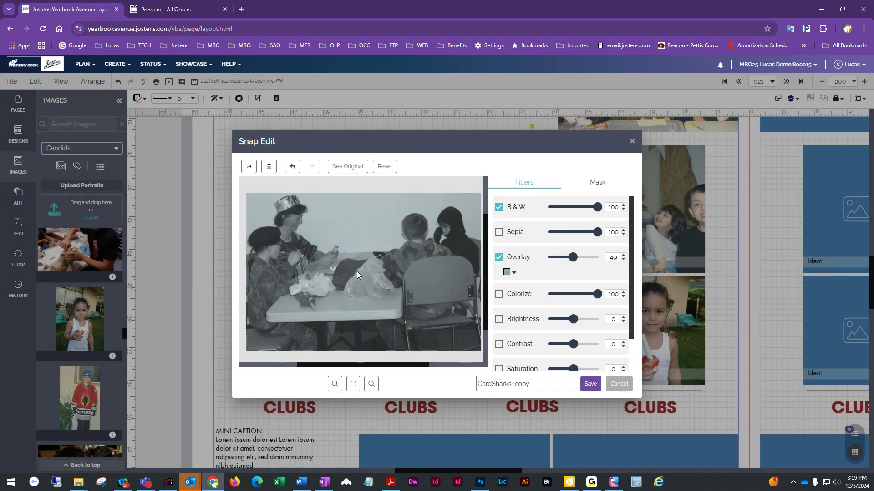
left_click(506, 278)
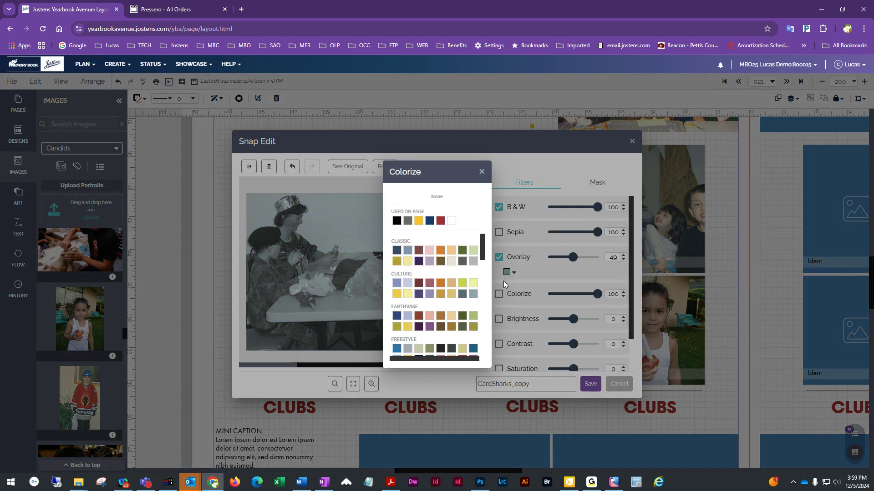
left_click(417, 223)
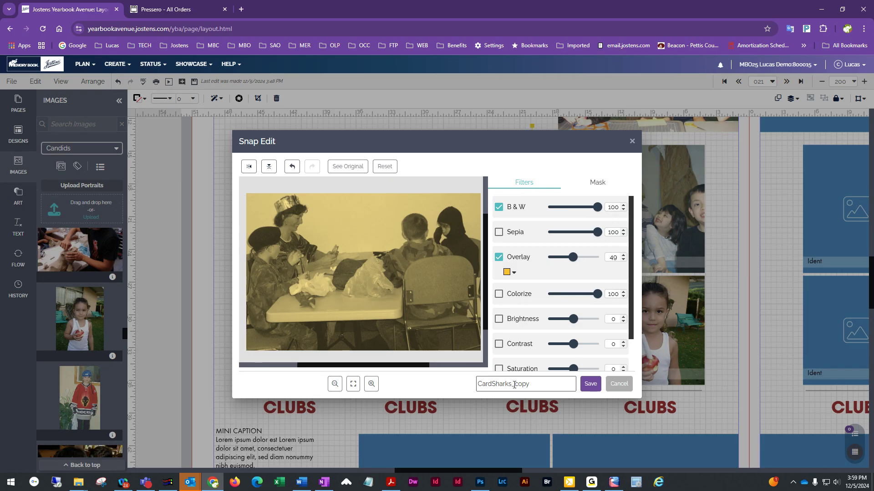
left_click(588, 387)
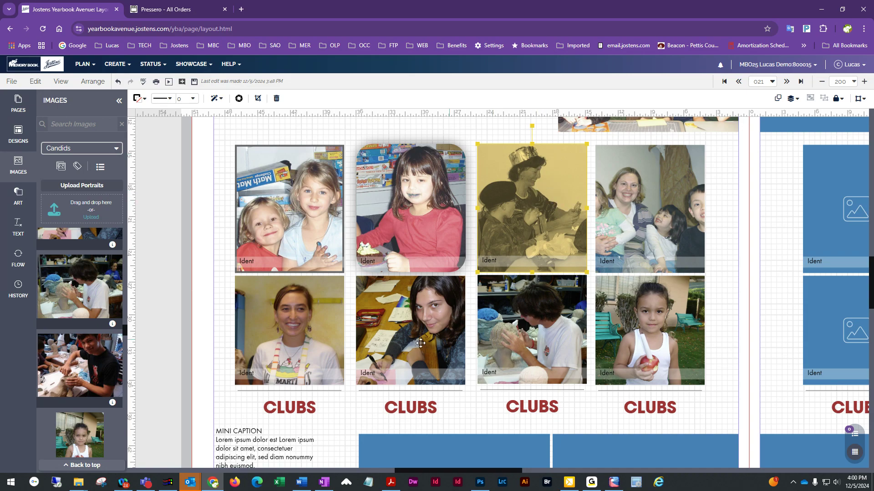
Step: Place the color group photo with the red number 93 jersey in the upper-left box of page 20's lower image grid
scroll(83, 377, "down", 5)
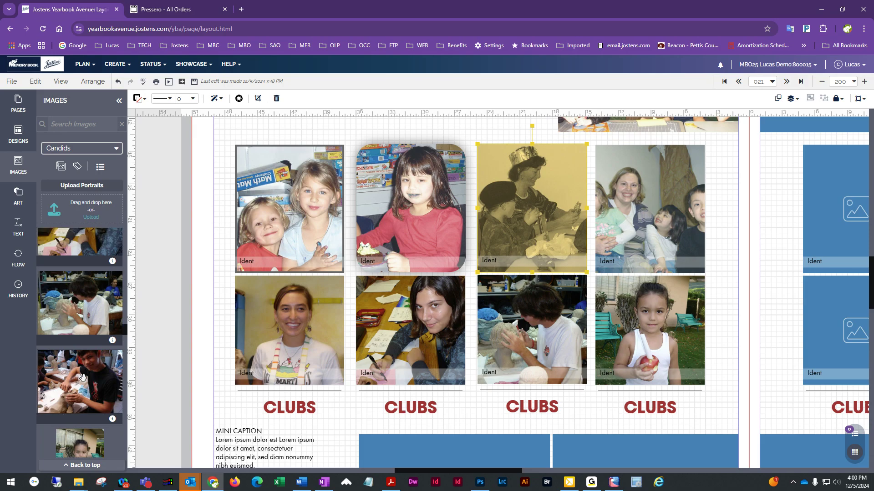
scroll(82, 377, "down", 10)
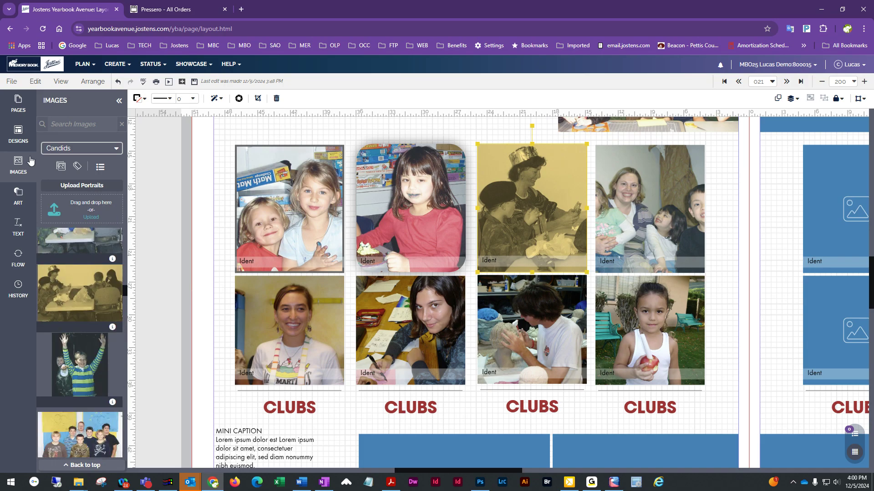
scroll(86, 331, "up", 1)
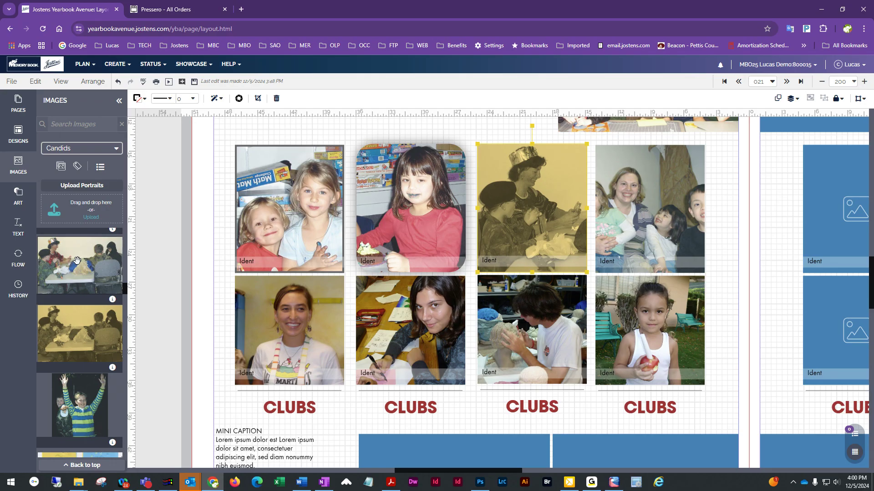
scroll(80, 283, "down", 5)
scroll(734, 353, "down", 3)
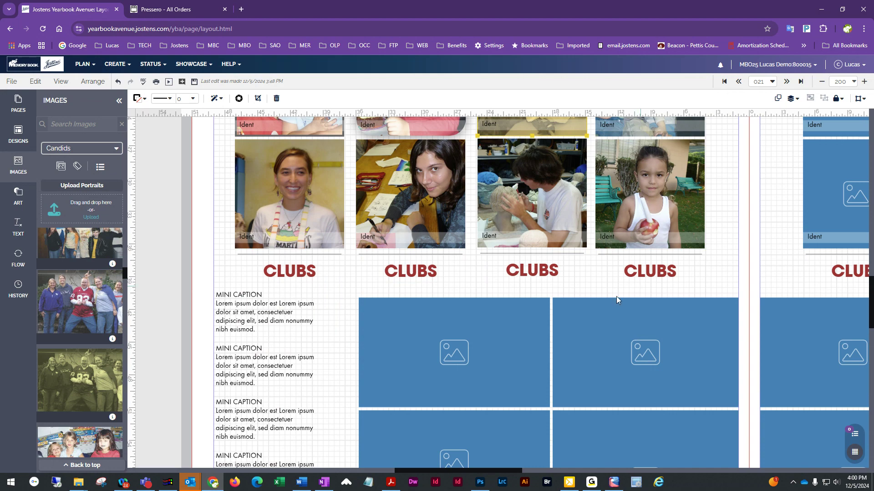
left_click(853, 82)
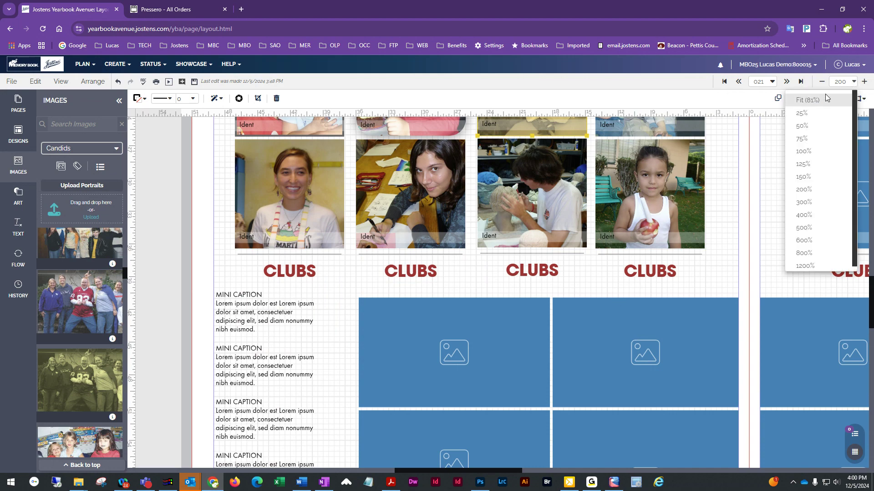
left_click(796, 99)
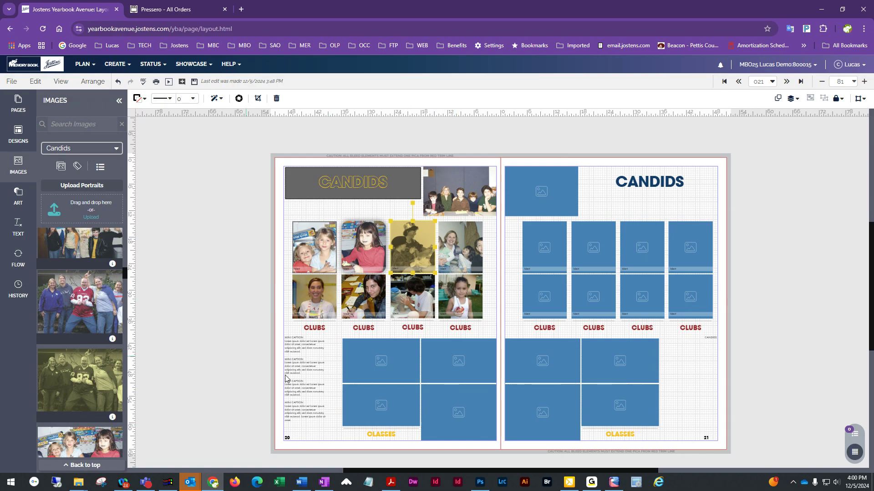
left_click_drag(80, 307, 387, 353)
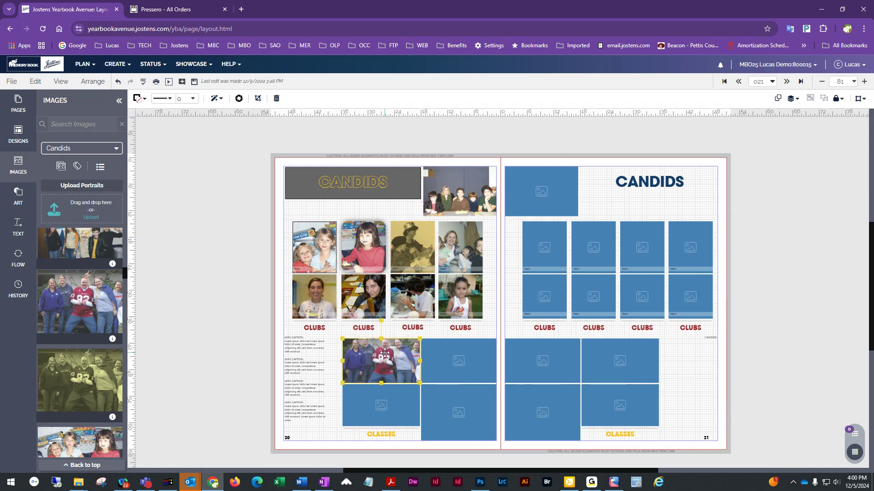
Step: Place the group photo with the yellow-and-blue wall in the box beside the red jersey photo on page 20
scroll(96, 415, "down", 5)
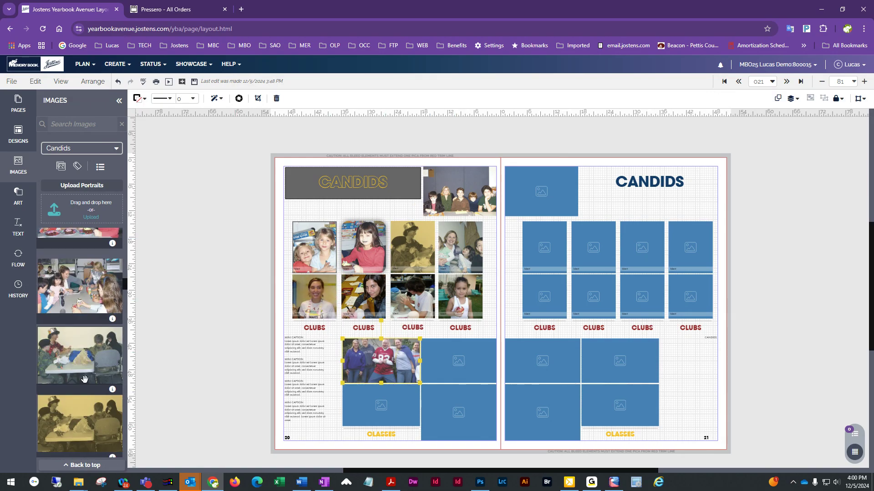
left_click_drag(97, 394, 453, 361)
scroll(71, 429, "down", 2)
left_click_drag(79, 334, 687, 385)
key("Delete")
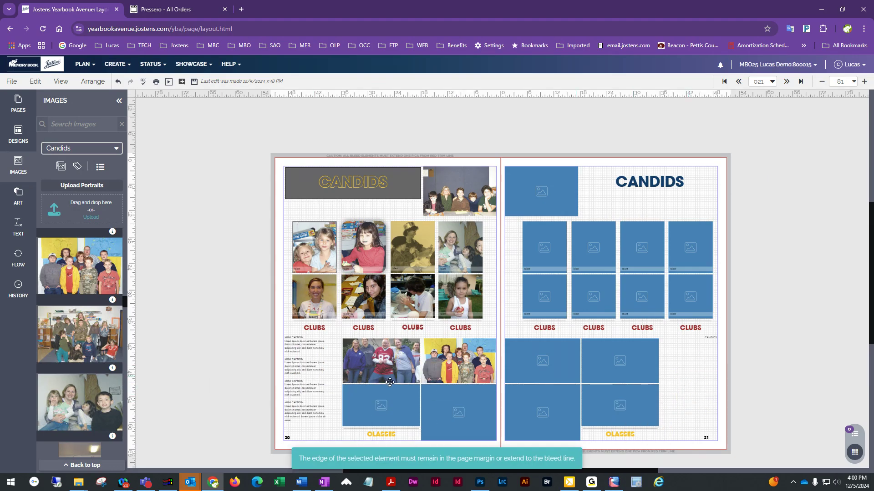
Step: Fill page 20's two remaining image boxes with the crowded table photo above CLASSES and the boy in the dark sweater beside it
scroll(77, 418, "down", 5)
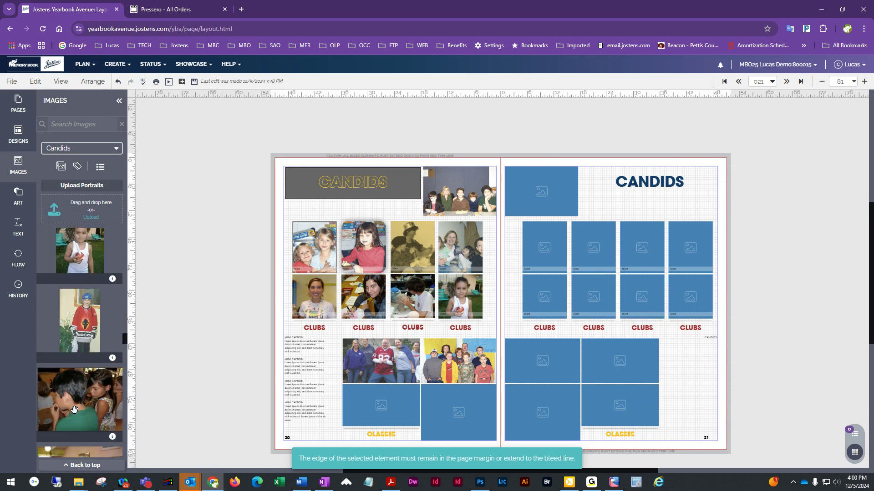
left_click_drag(76, 406, 453, 400)
scroll(80, 364, "down", 3)
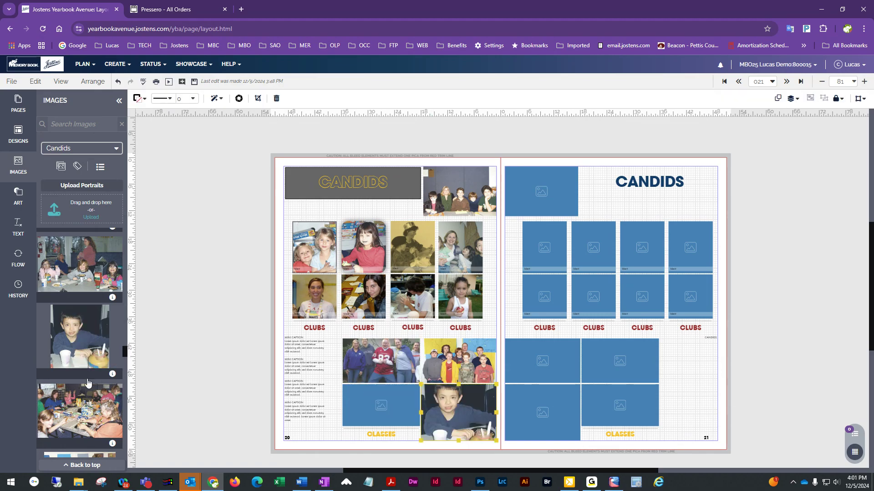
left_click_drag(79, 410, 366, 399)
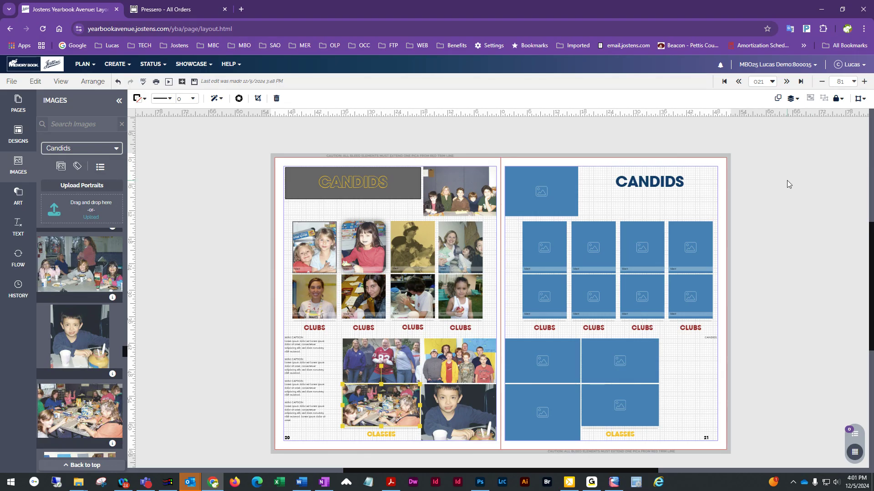
left_click(833, 159)
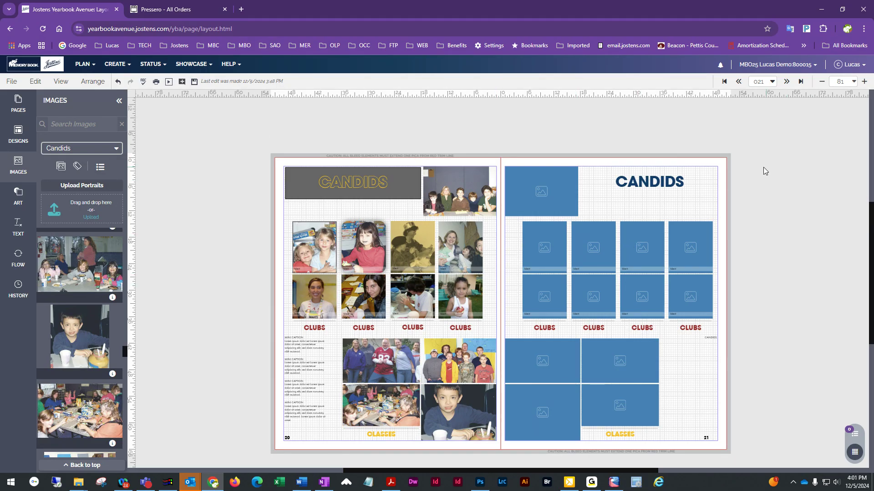
Step: Delete the image boxes, headings and captions from page 21, leaving only its page number
left_click_drag(724, 170, 533, 427)
key("Delete")
left_click(617, 431)
left_click(617, 423)
left_click(617, 434)
key("Delete")
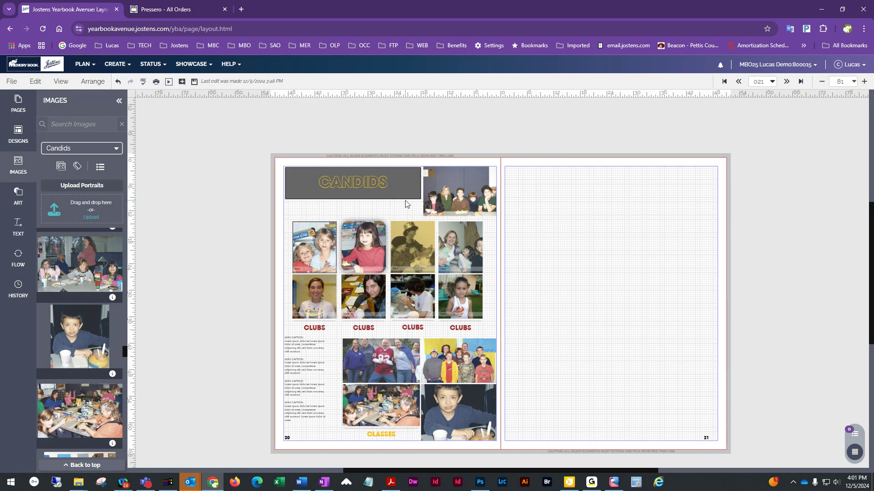
Step: Open the Change Background settings for the page 20–21 spread and move them clear of the pages
scroll(628, 268, "down", 1)
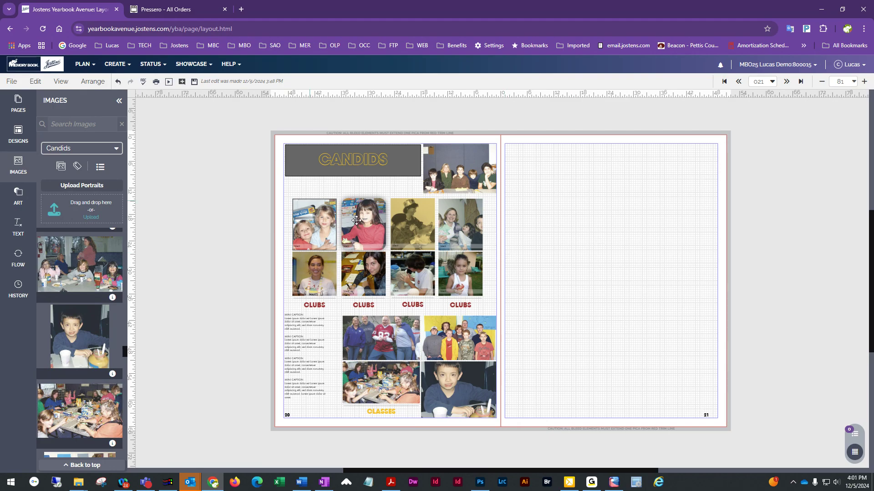
left_click(32, 85)
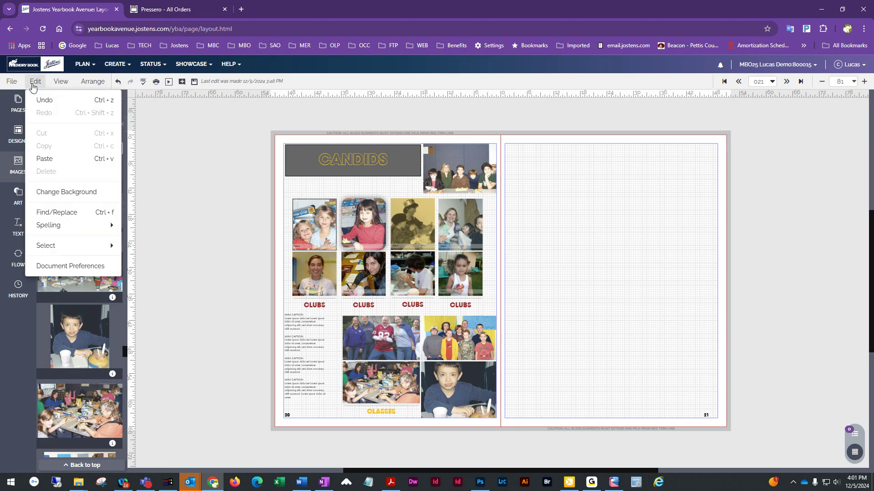
left_click(47, 195)
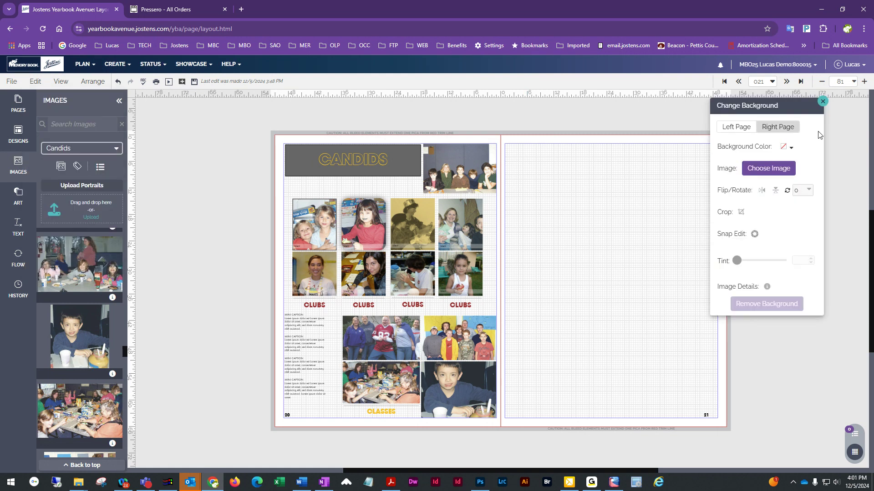
left_click_drag(785, 109, 818, 145)
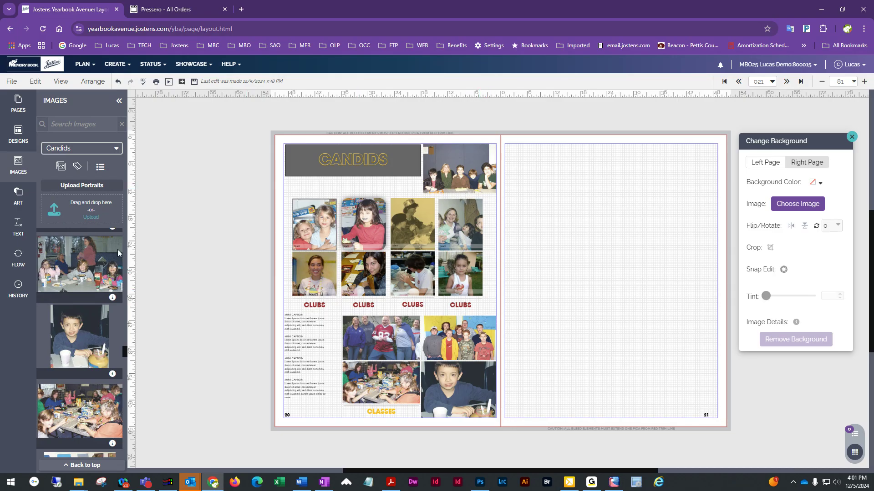
Step: Open the art library's backgrounds and look through the All Backgrounds collection for a page 20 design
left_click(17, 196)
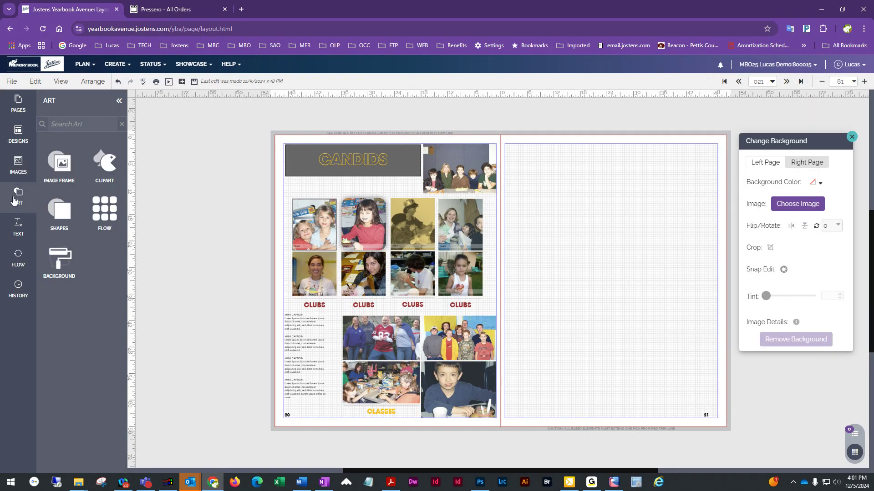
left_click(61, 263)
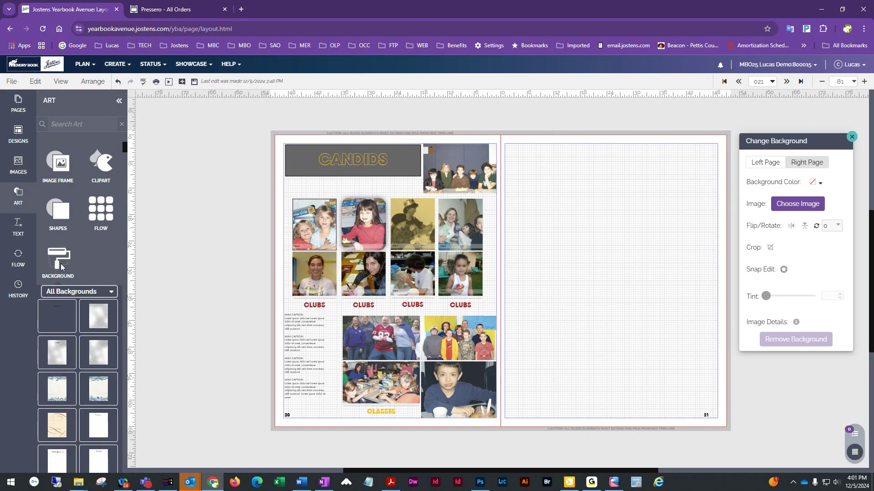
scroll(86, 404, "down", 5)
scroll(68, 409, "up", 6)
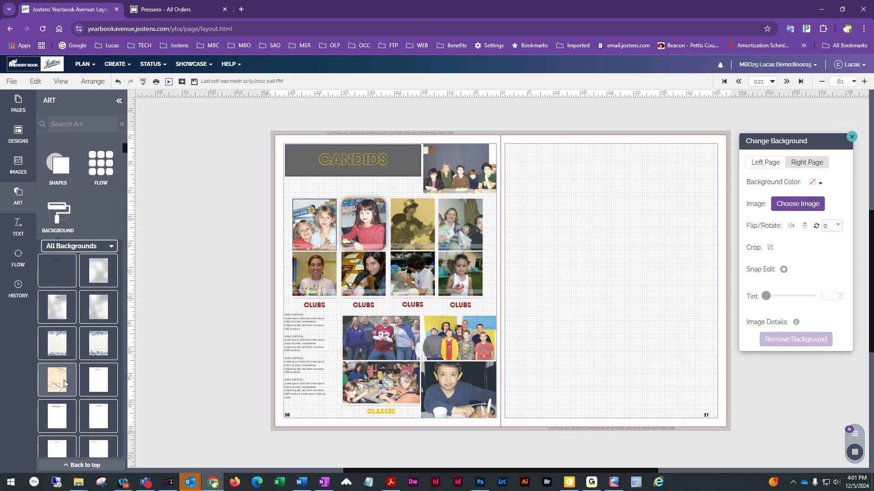
scroll(80, 417, "down", 3)
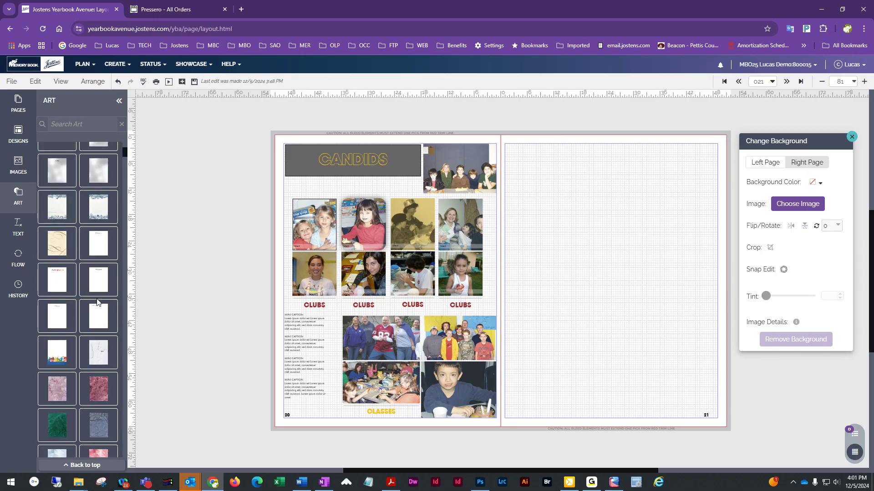
scroll(97, 302, "down", 8)
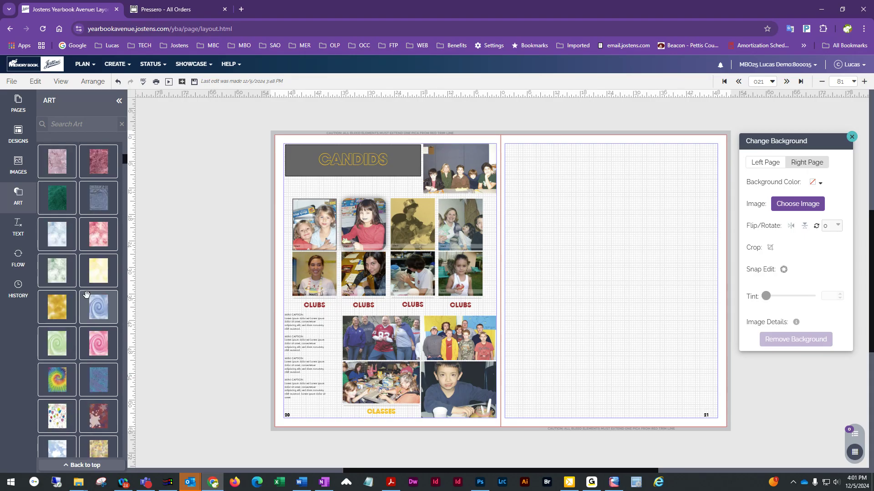
scroll(87, 279, "down", 10)
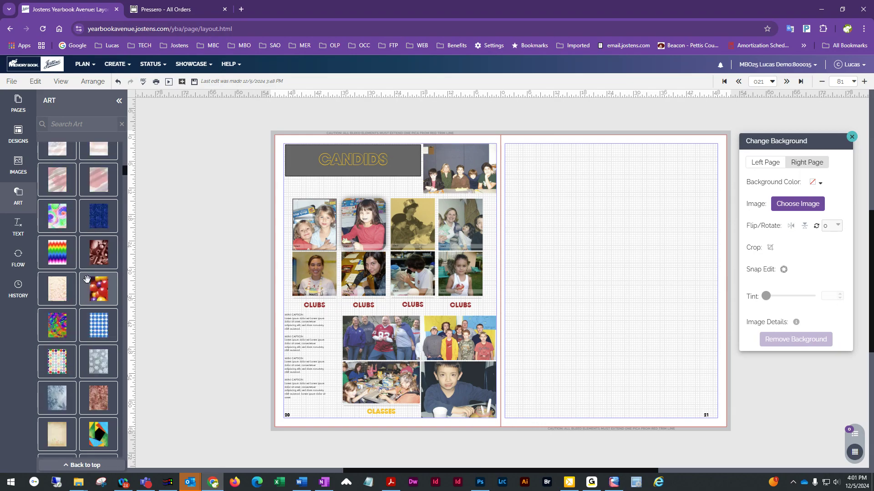
scroll(86, 279, "down", 10)
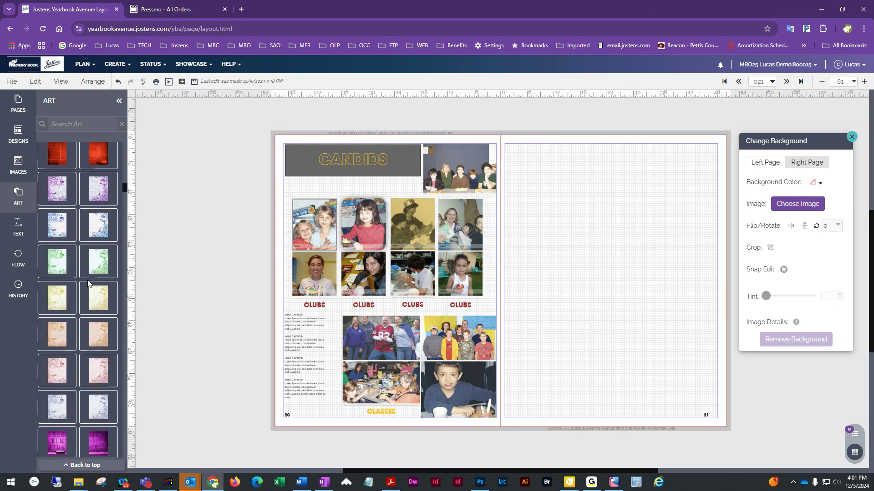
scroll(88, 281, "down", 10)
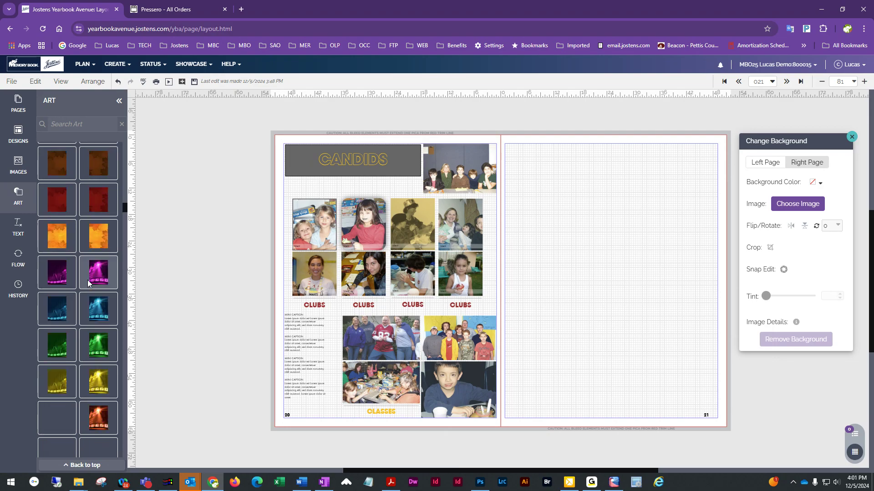
scroll(87, 279, "down", 10)
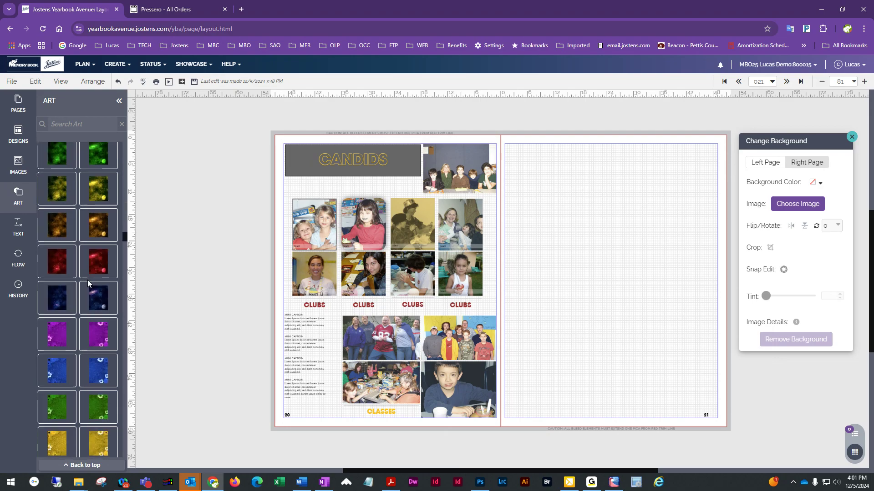
scroll(87, 283, "down", 10)
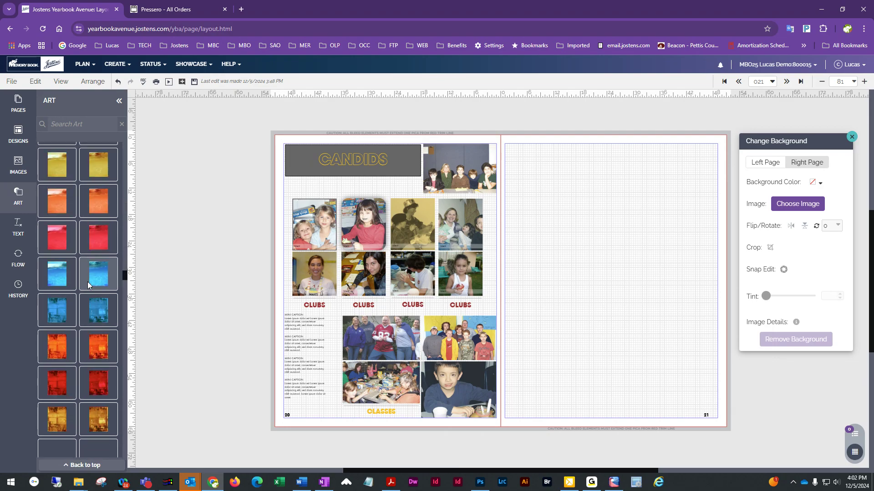
scroll(88, 284, "down", 10)
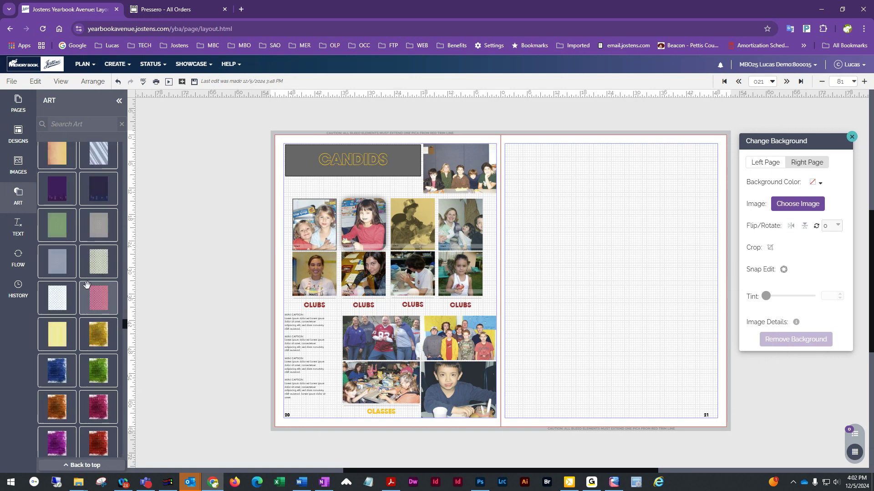
scroll(87, 285, "down", 5)
scroll(87, 286, "down", 3)
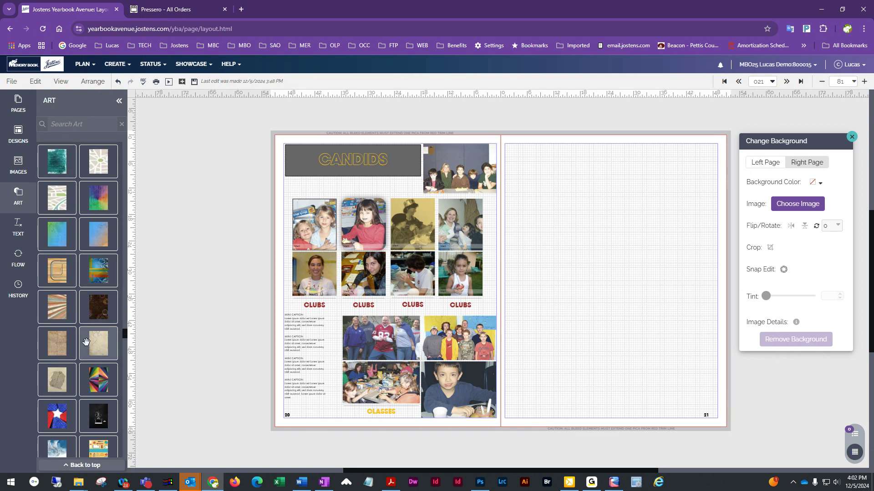
Step: Apply the beige parchment background to page 20, and undo the vest artwork dropped into the lower-row photo
left_click_drag(95, 351, 326, 410)
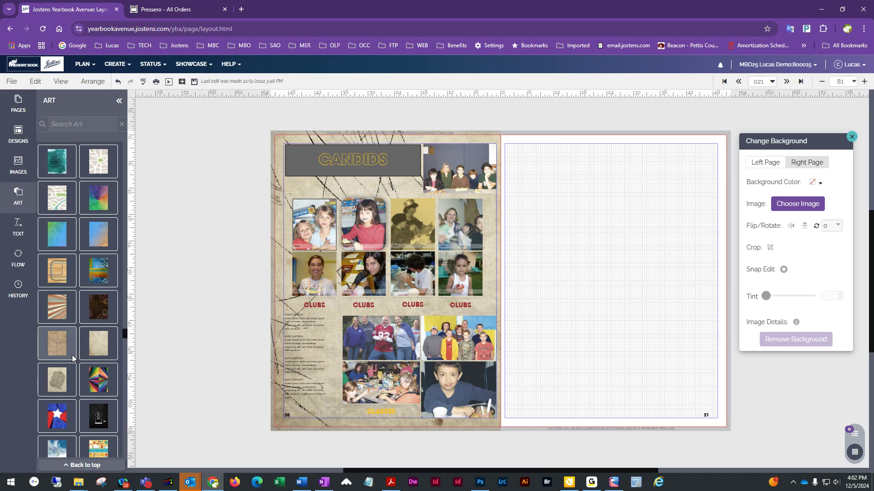
left_click_drag(54, 382, 457, 266)
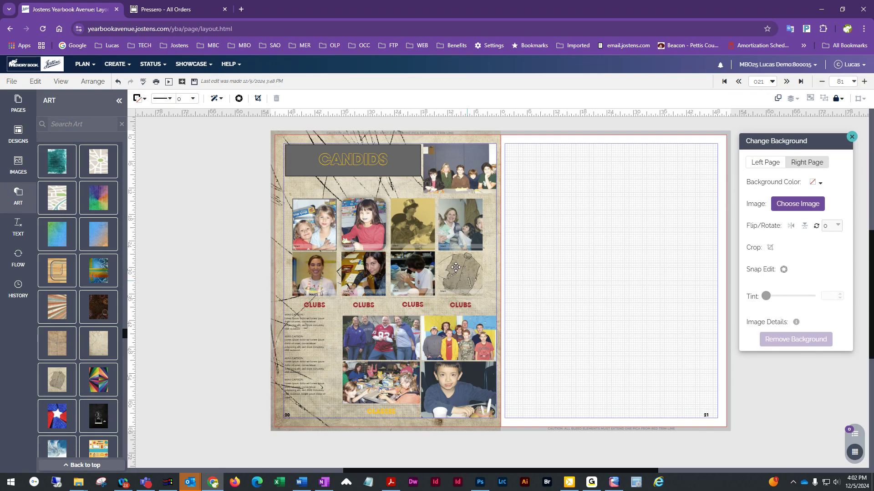
left_click(117, 89)
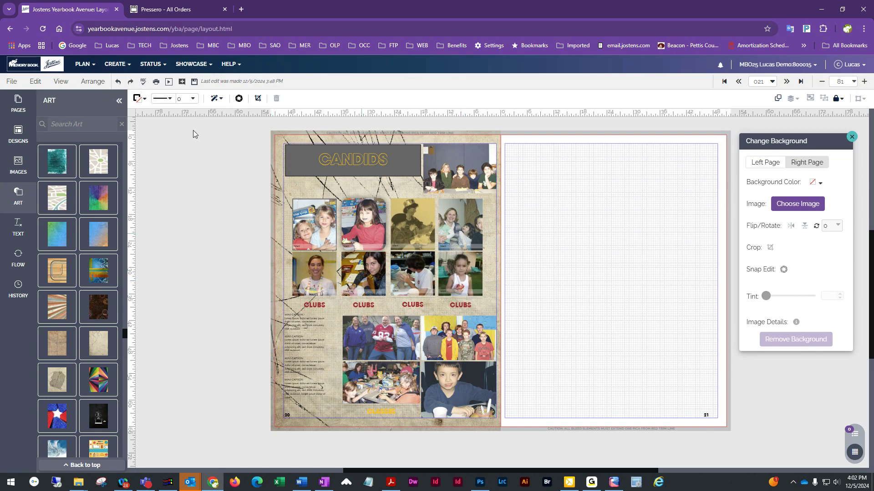
Step: Try the black background and the pale wood-grain background on page 20
scroll(55, 373, "down", 4)
left_click_drag(98, 234, 491, 247)
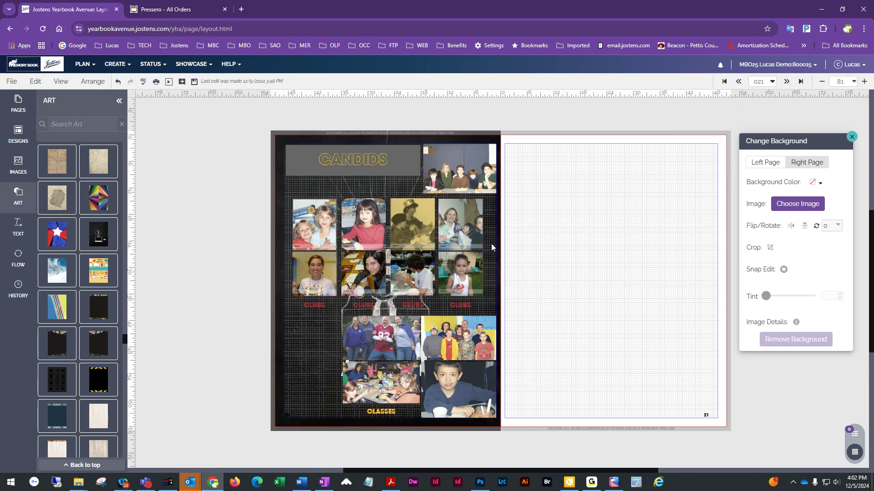
scroll(59, 416, "down", 4)
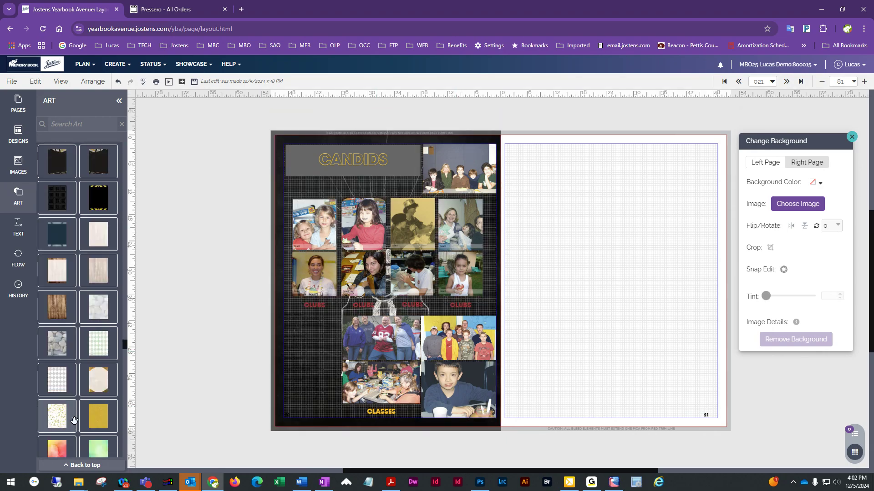
left_click_drag(96, 238, 495, 264)
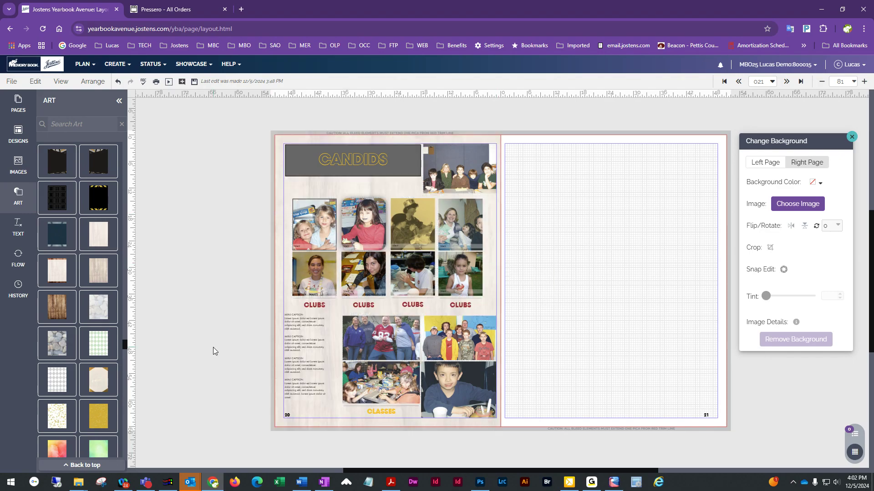
Step: Try the olive textured background and the blue-and-white watercolor background on page 20
scroll(51, 398, "down", 10)
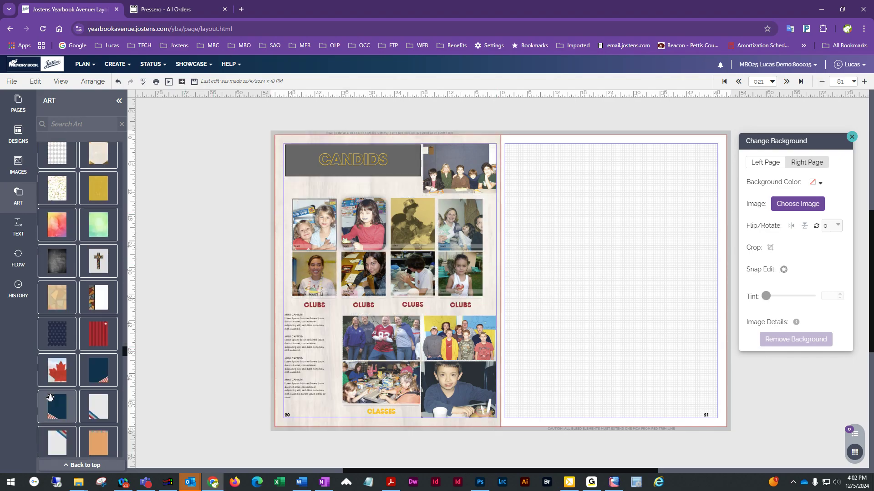
left_click_drag(96, 417, 496, 276)
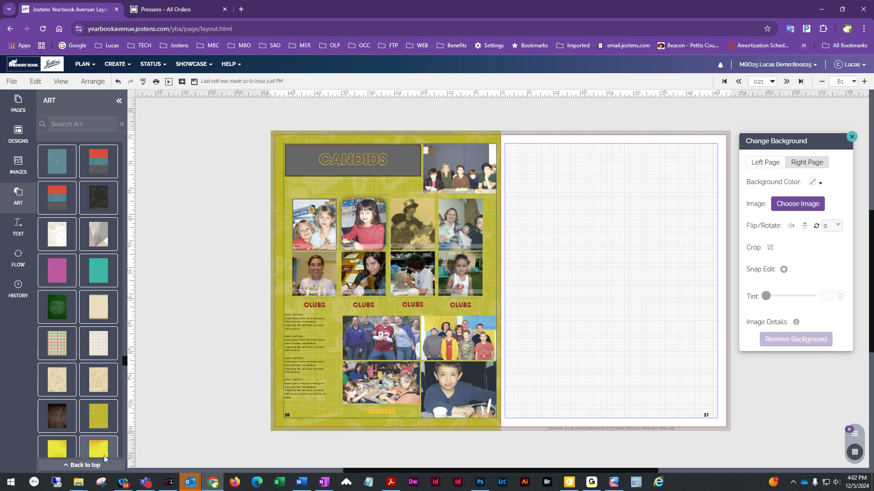
scroll(84, 436, "down", 6)
left_click_drag(98, 364, 488, 248)
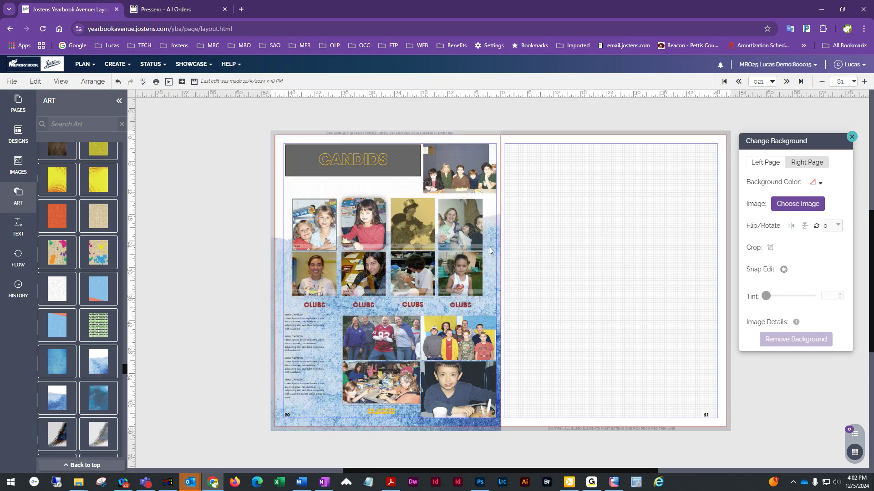
Step: Apply the black-and-white letterpress letters background to page 20
scroll(150, 335, "down", 2)
scroll(119, 366, "down", 2)
left_click_drag(104, 418, 495, 208)
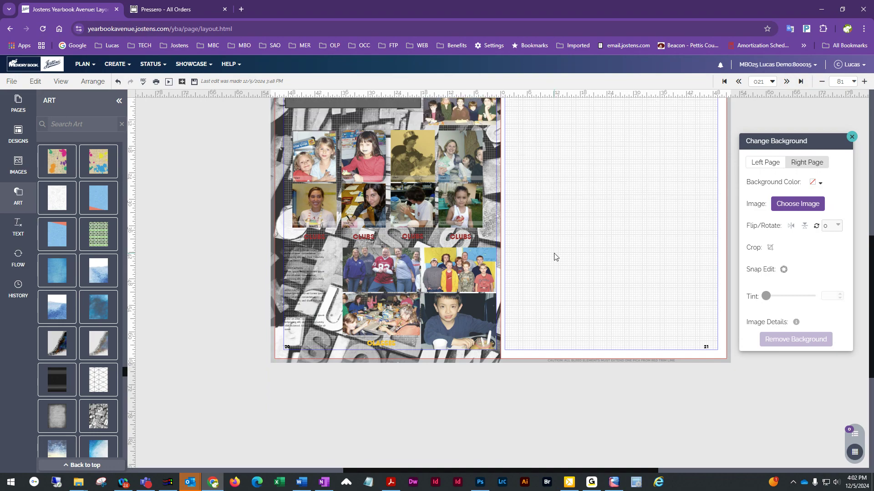
Step: Fill page 21's background with the gray already used on the page, and replace it with the golden yellow
scroll(554, 255, "up", 1)
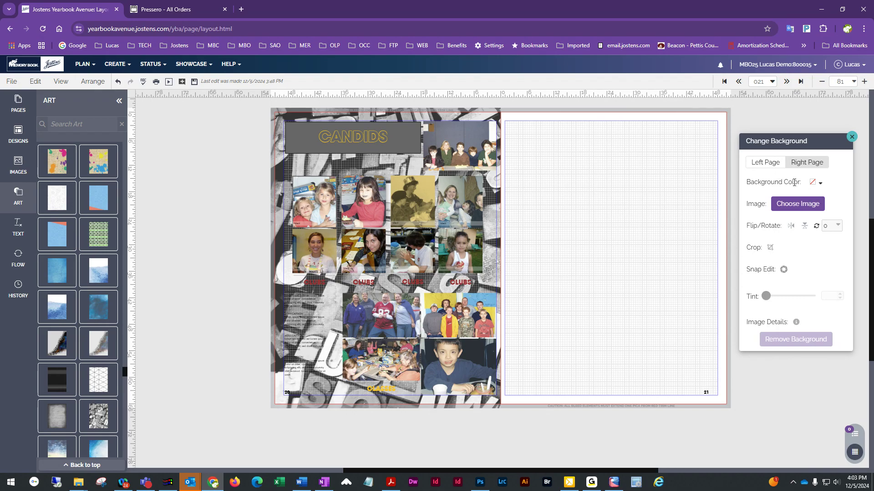
left_click(814, 183)
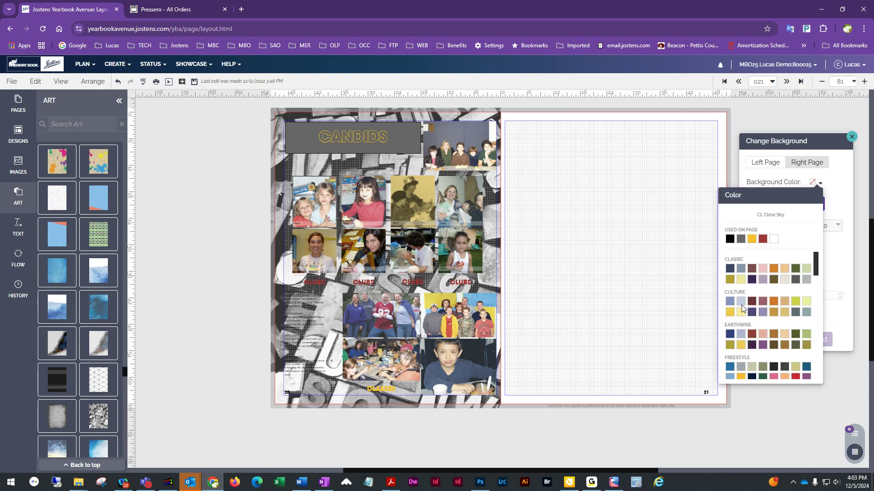
left_click(741, 240)
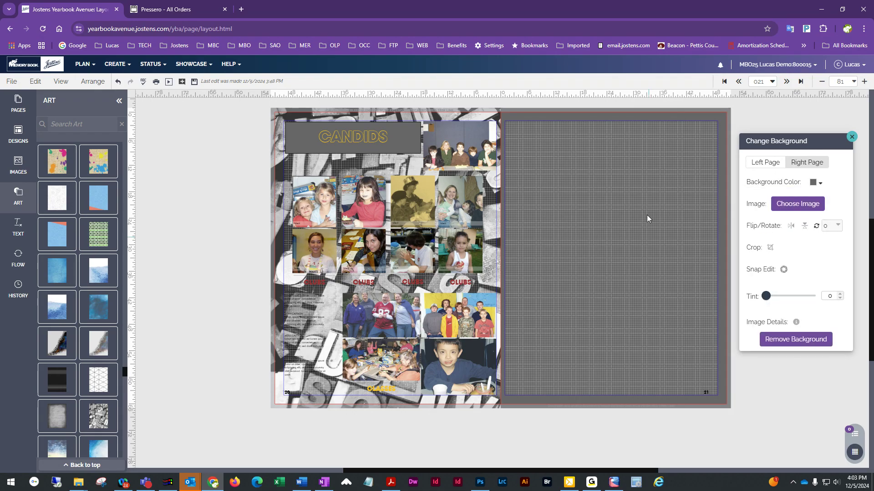
left_click(814, 183)
left_click(750, 238)
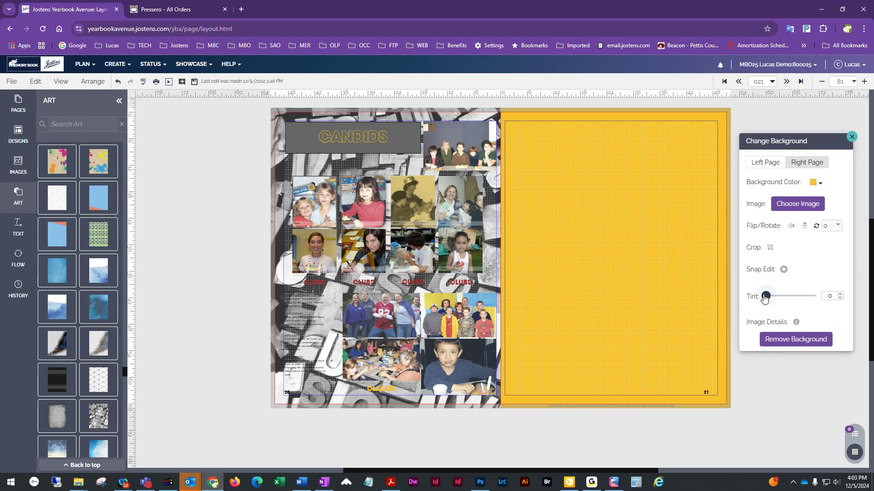
Step: Set the tint of page 20's letterpress background to 55
left_click_drag(768, 302, 792, 304)
left_click(766, 161)
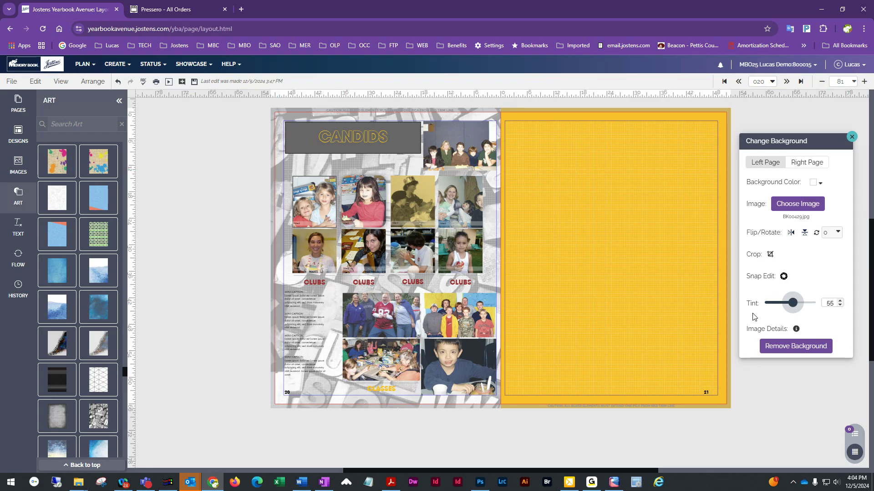
Step: Apply B & W and a beige overlay to page 20's letterpress background in Snap Edit, save it as BK00429_copy, and set its tint to 63
left_click(783, 276)
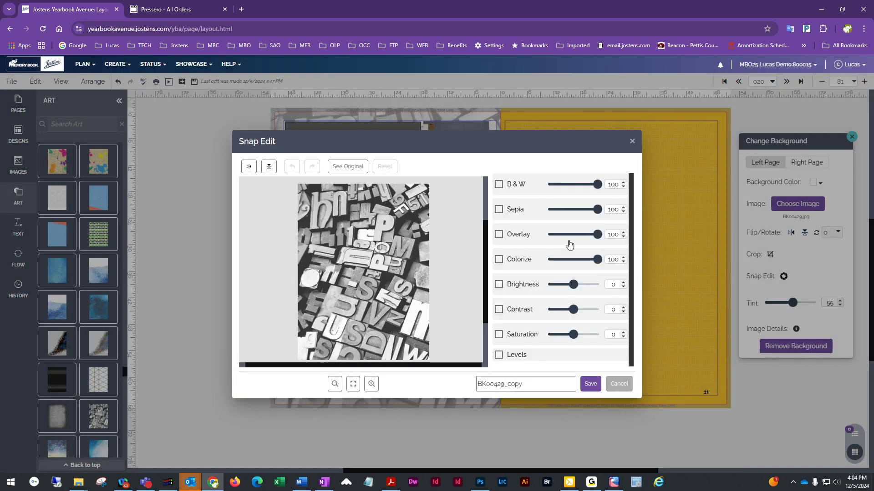
left_click(499, 185)
left_click(499, 235)
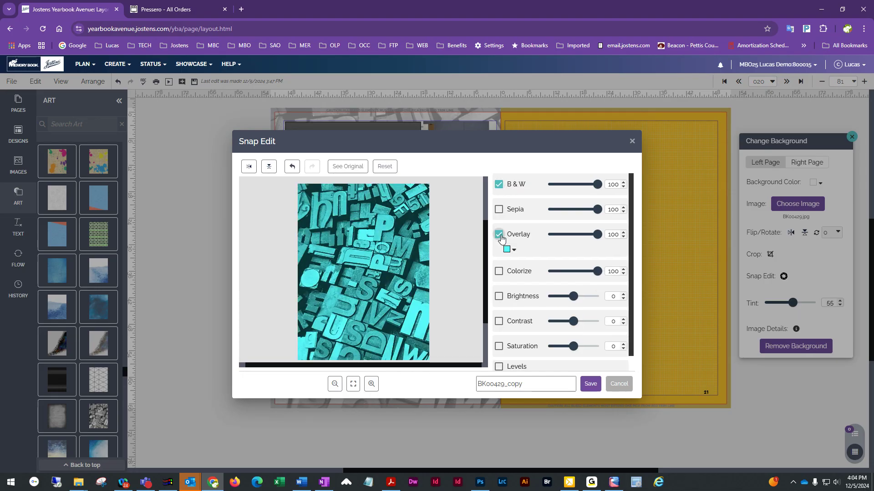
left_click(507, 249)
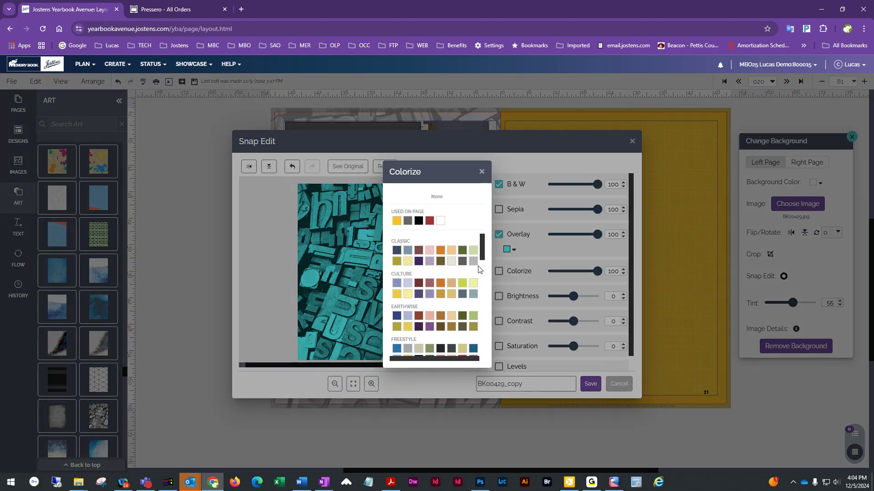
left_click(418, 350)
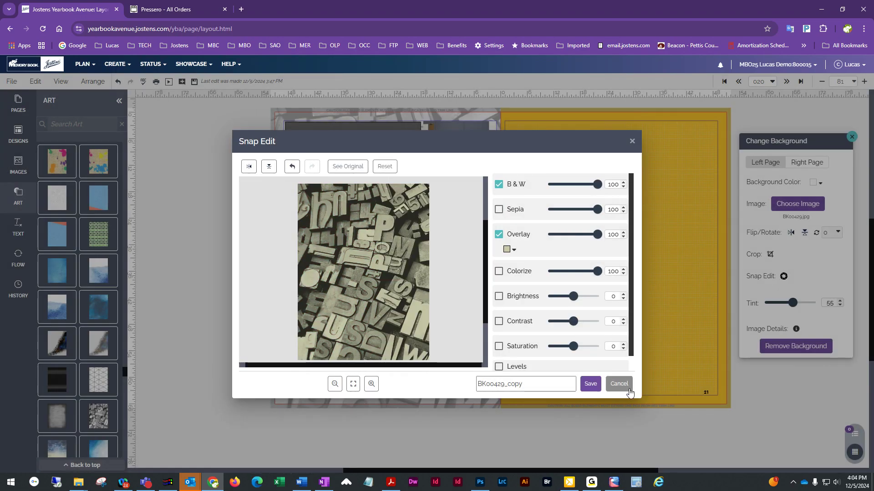
left_click(590, 384)
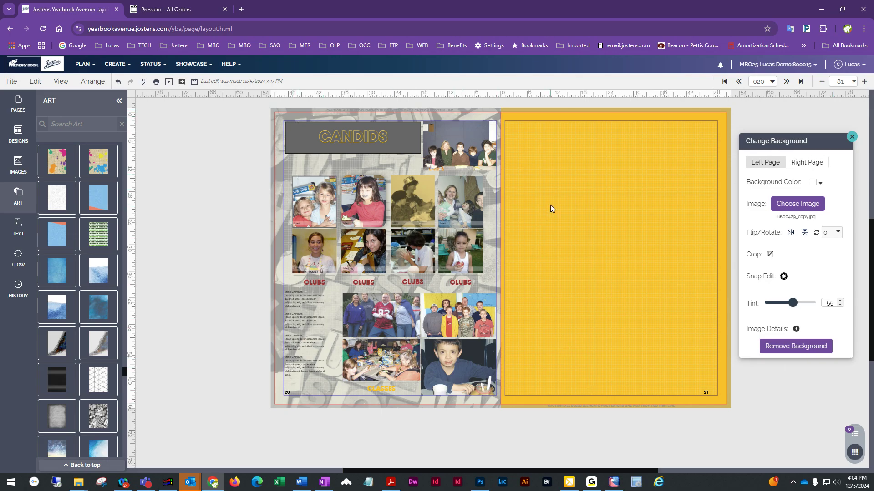
mouse_move(792, 312)
left_mouse_down()
mouse_move(722, 309)
mouse_move(799, 309)
left_mouse_up()
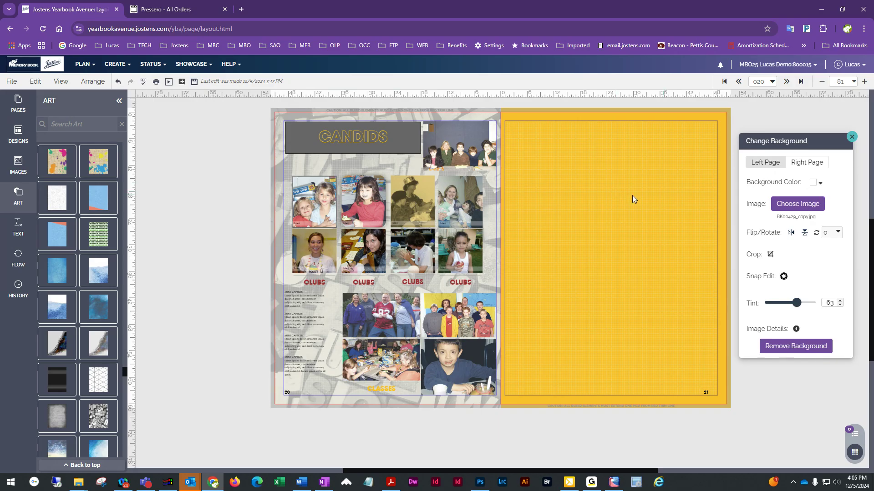
Step: Browse the By Cover clipart categories for page 21's background image and show the Back to Cool set
left_click(806, 164)
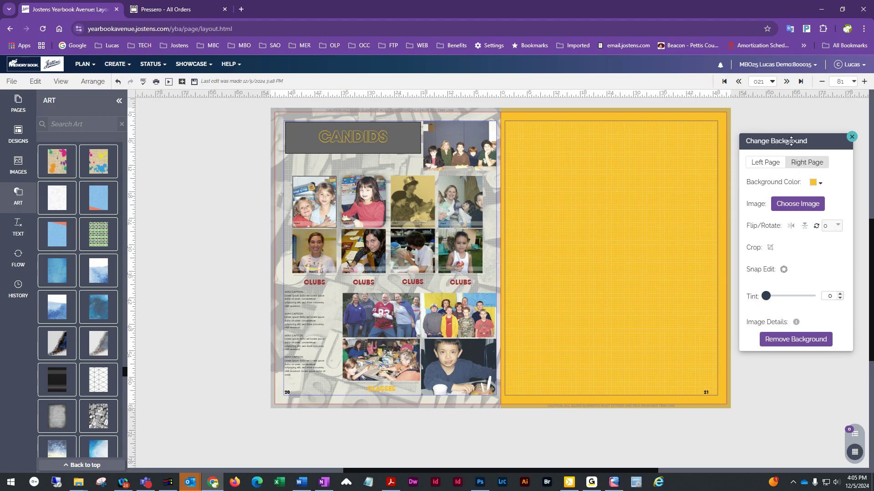
left_click(798, 205)
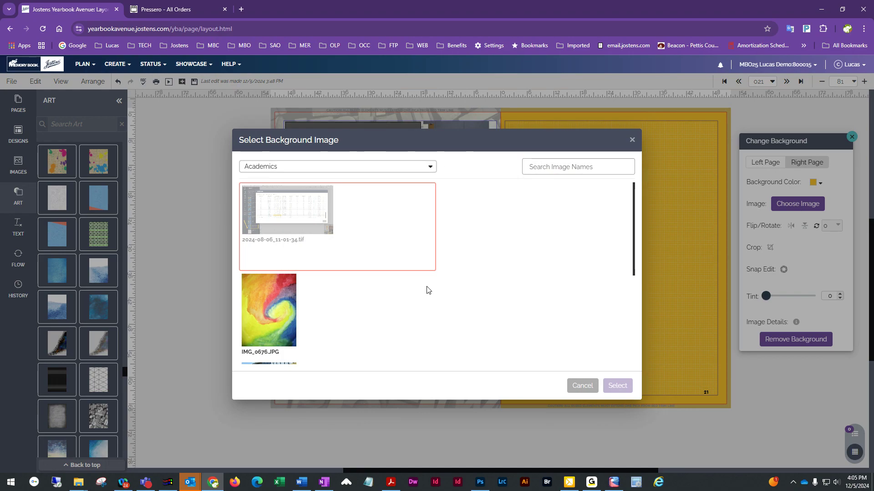
left_click(420, 168)
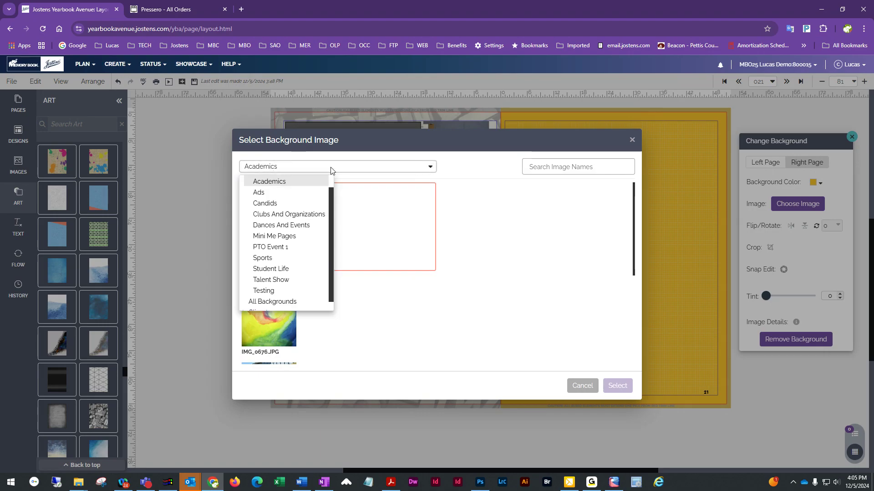
scroll(269, 256, "down", 1)
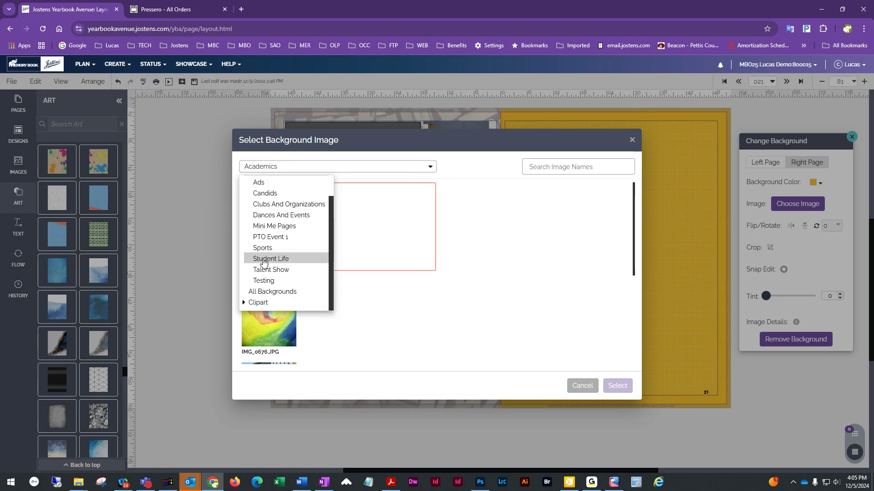
left_click(243, 303)
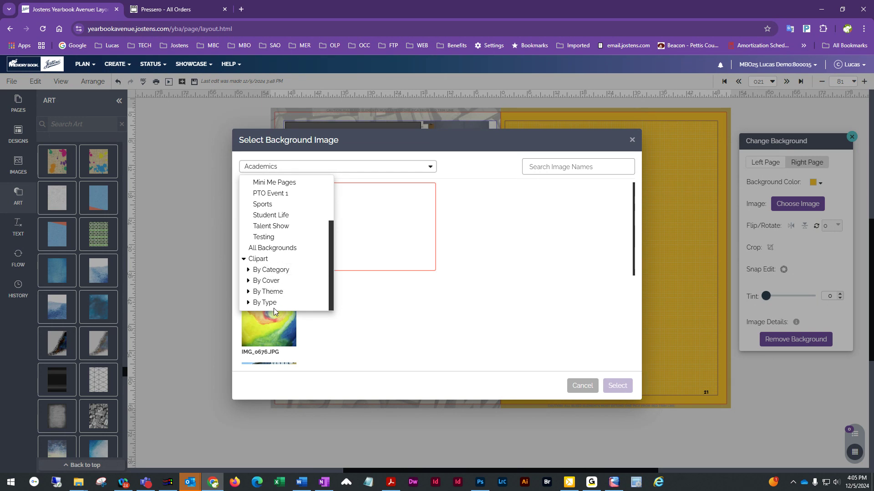
left_click(248, 281)
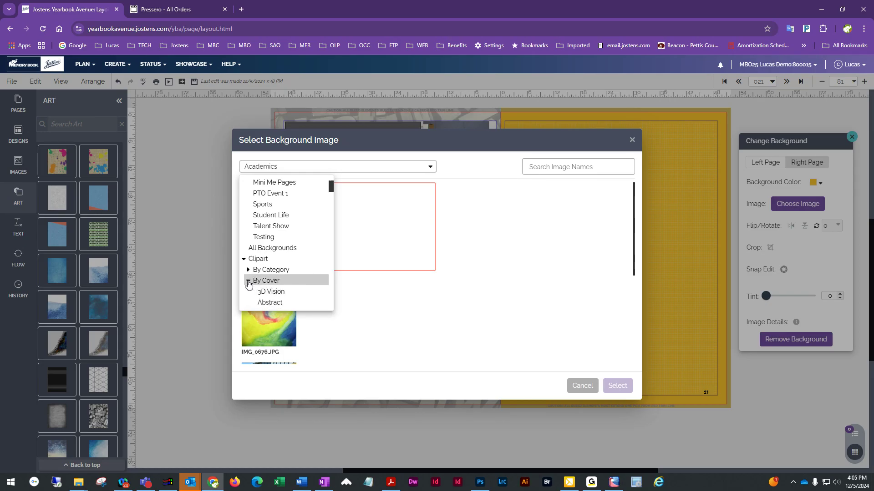
scroll(269, 292, "down", 2)
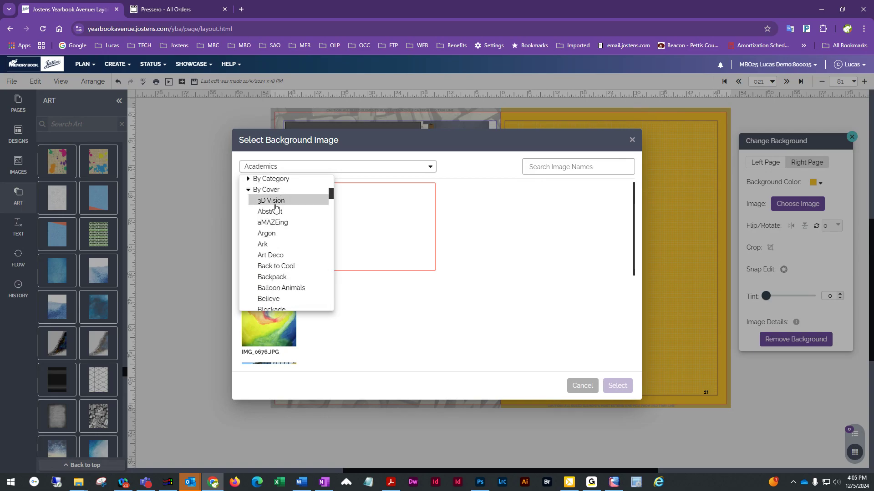
scroll(306, 286, "down", 3)
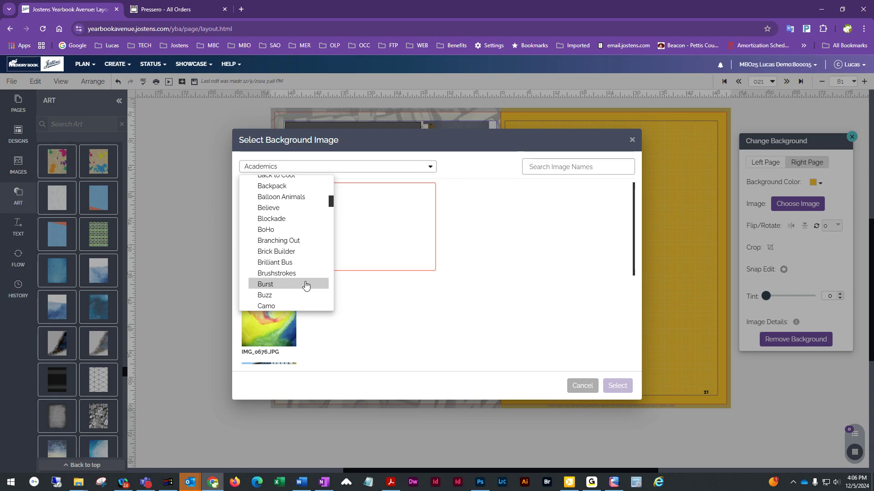
scroll(306, 285, "up", 3)
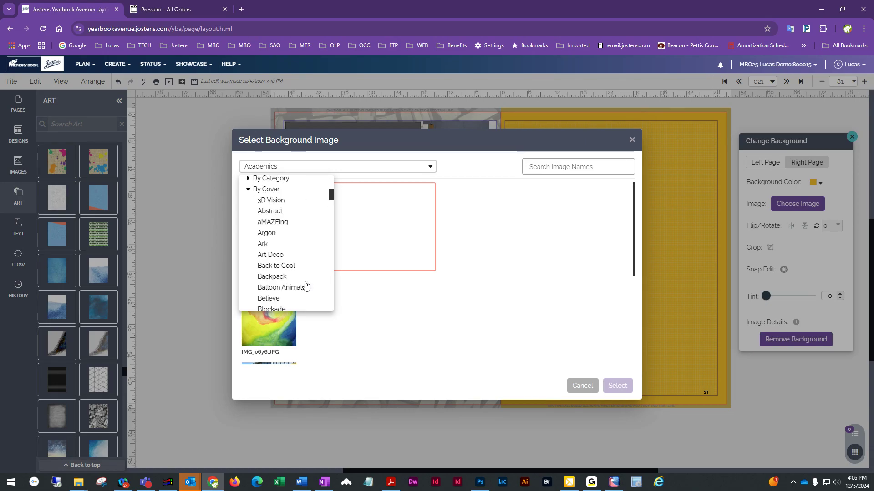
scroll(305, 286, "down", 2)
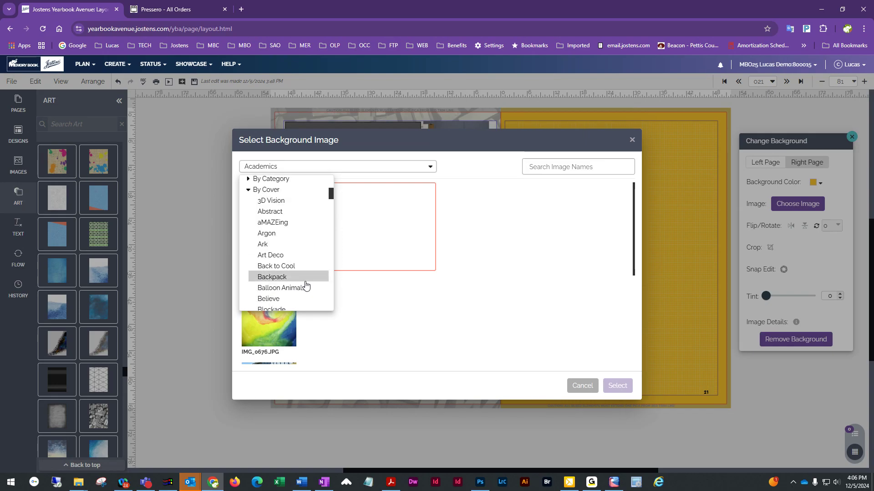
left_click(282, 267)
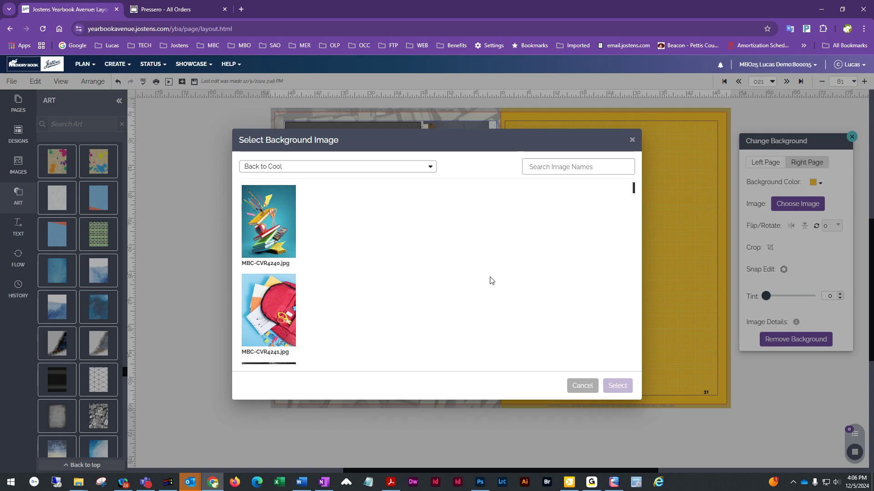
Step: Set page 21's background to the blue pencil case image MBC-CVR4244.jpg
scroll(293, 236, "down", 4)
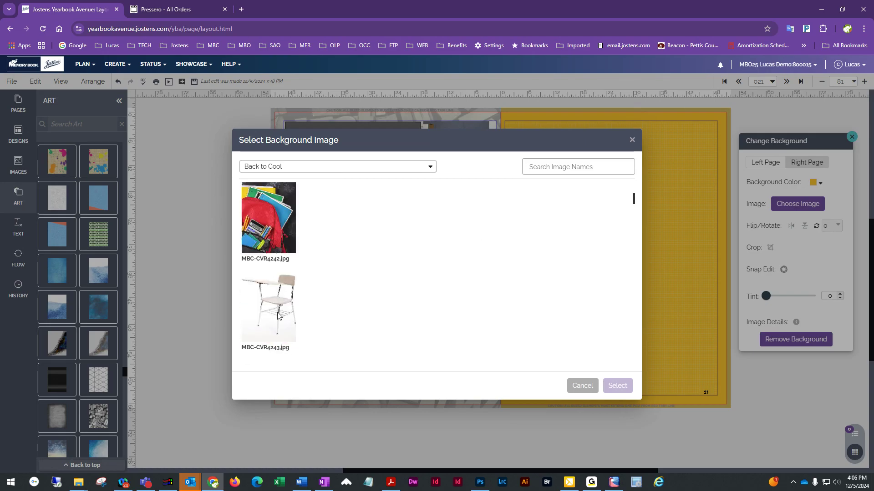
scroll(278, 316, "down", 2)
left_click(275, 298)
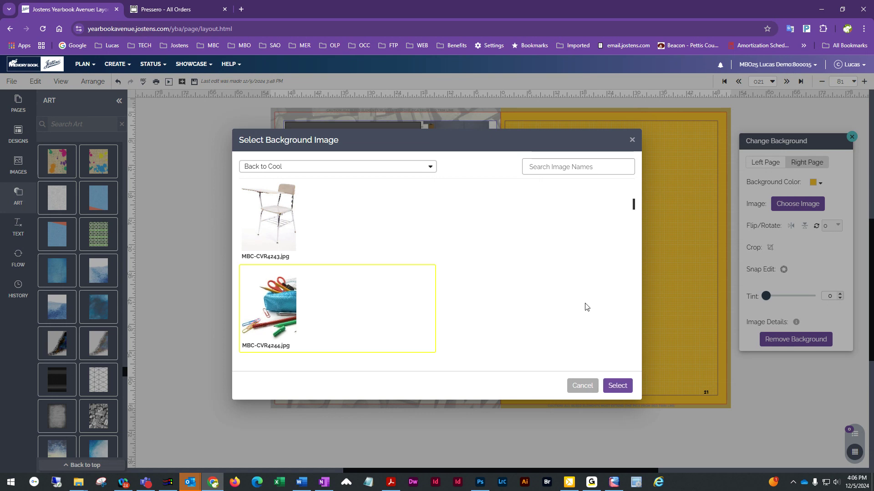
left_click(620, 386)
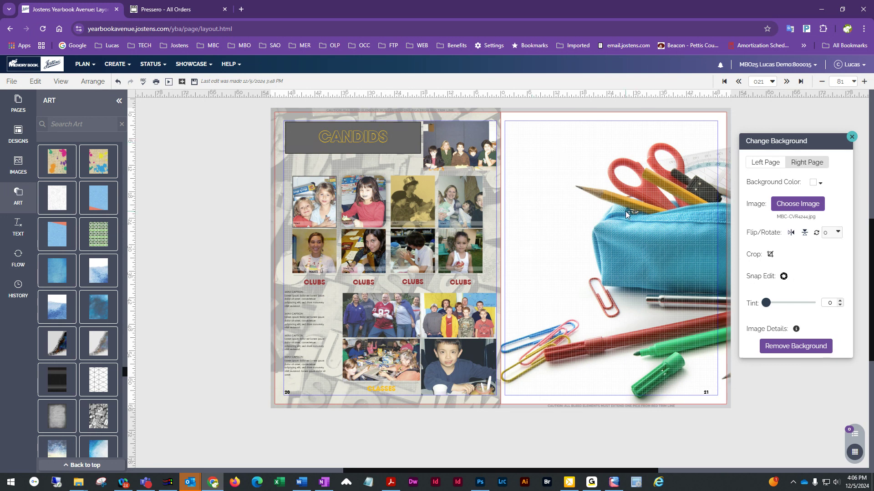
left_click(19, 203)
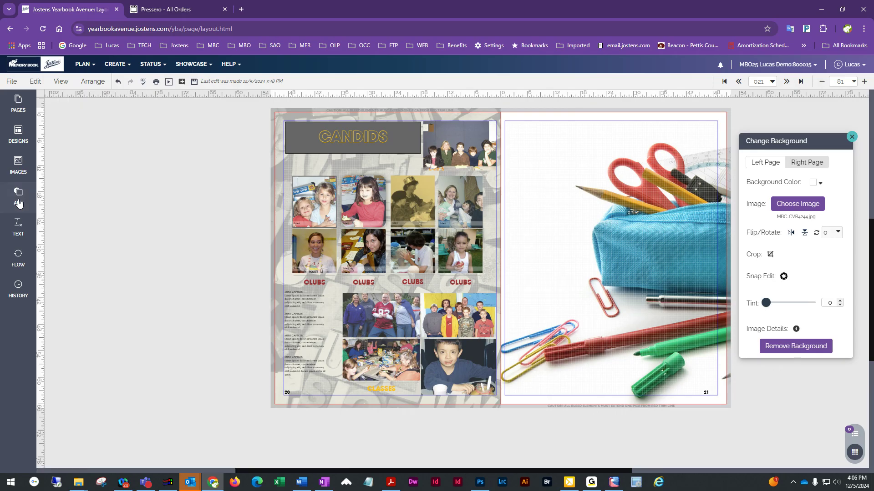
left_click(16, 227)
left_click(18, 197)
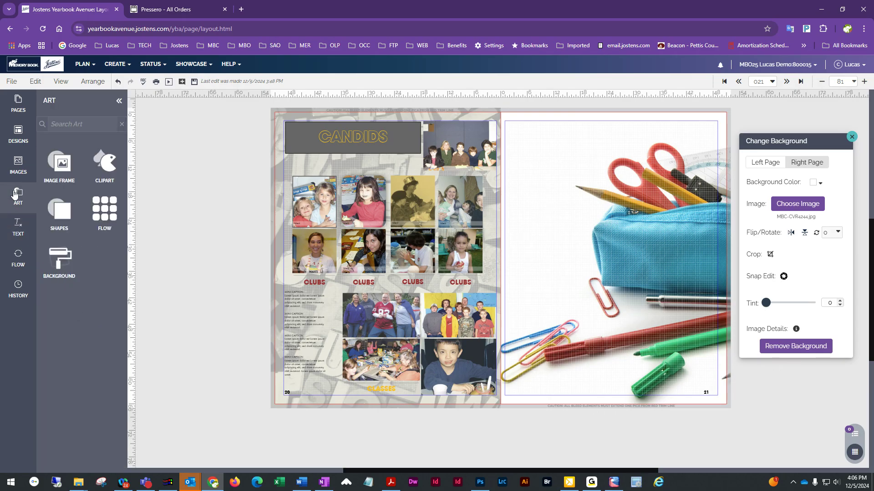
Step: Replace page 21's background with the rainbow-striped image MBC-CVR2705.jpg from the Color Fade cover set
left_click(798, 205)
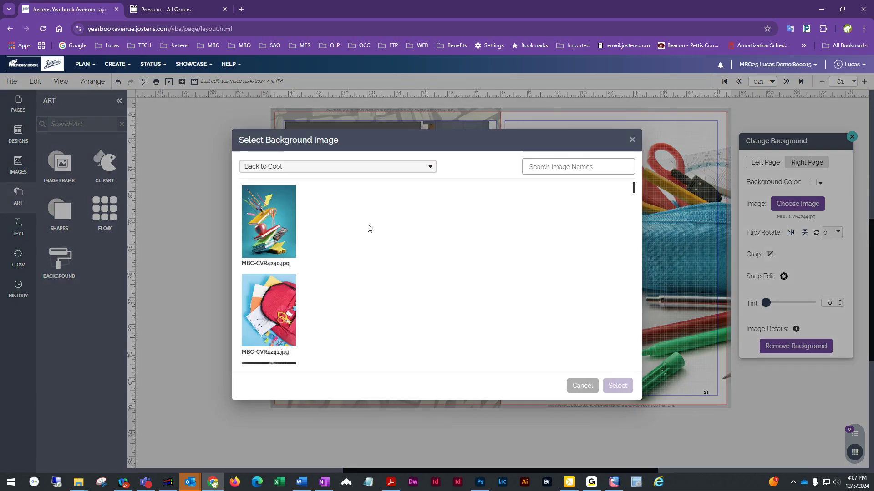
left_click(307, 173)
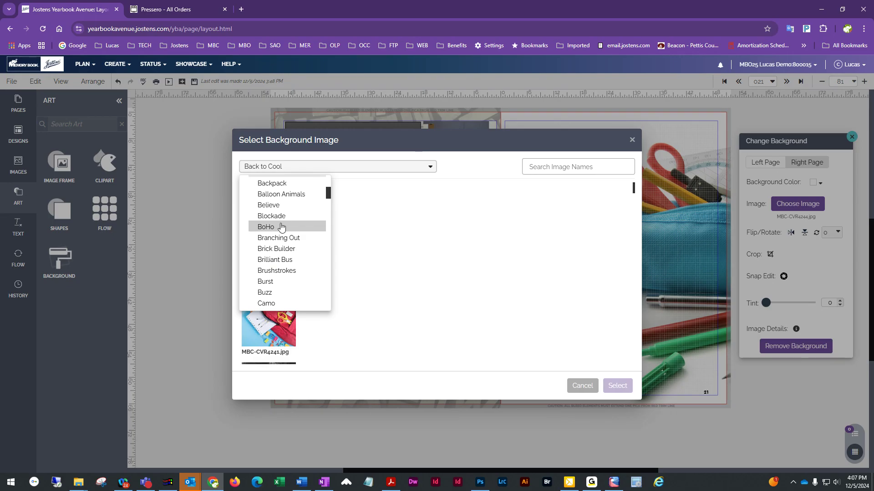
scroll(273, 280, "down", 2)
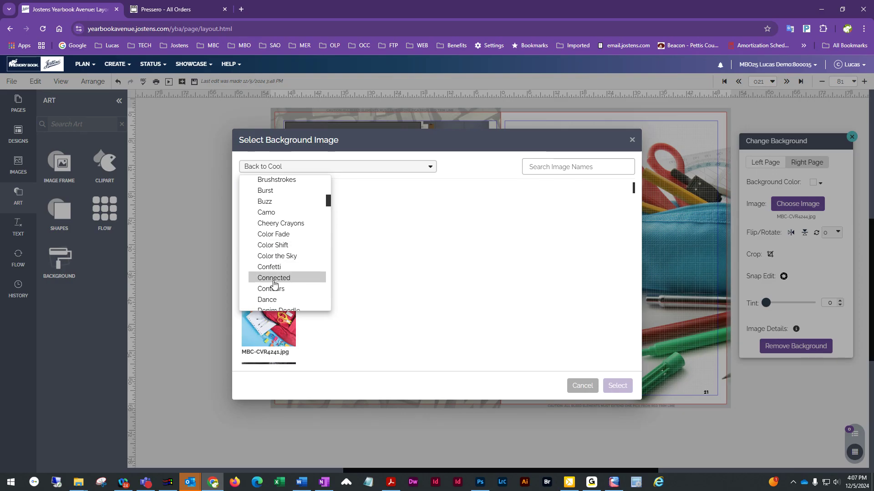
scroll(273, 284, "up", 3)
left_click(274, 284)
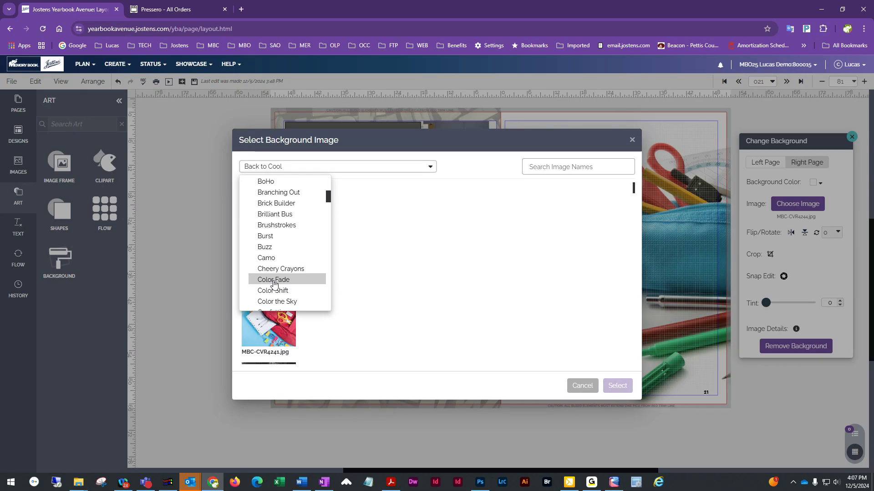
left_click(273, 212)
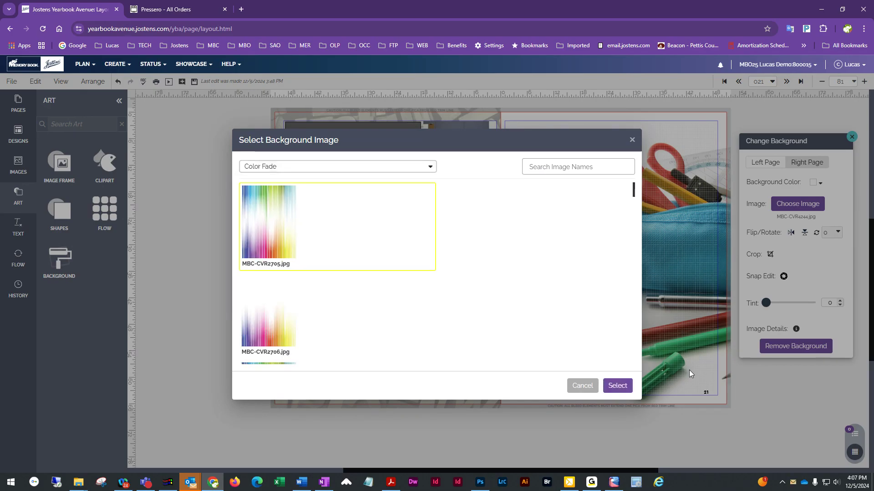
left_click(617, 386)
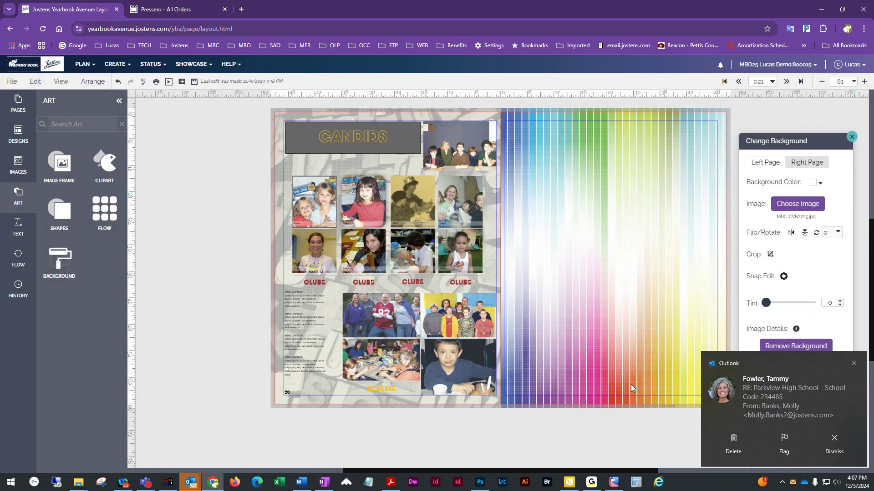
left_click(850, 365)
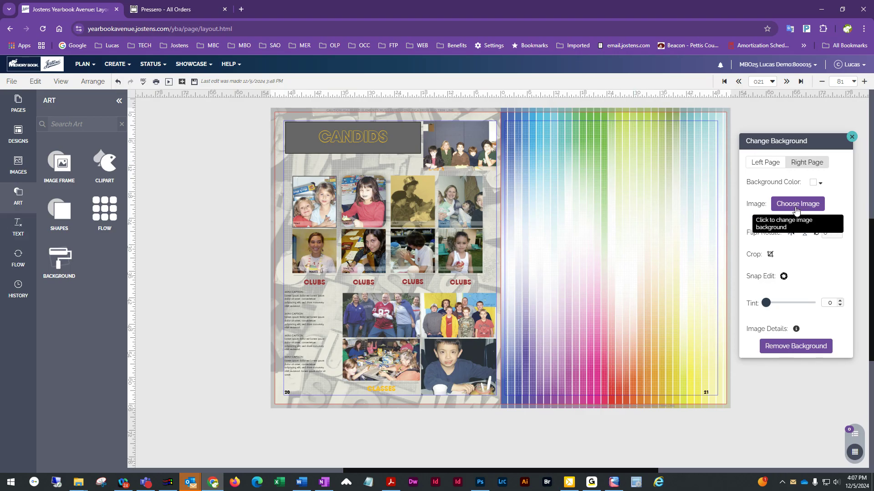
Step: Change page 21's background to the school bus image MBC-CVR2761.jpg from the Brilliant Bus cover set
left_click(784, 206)
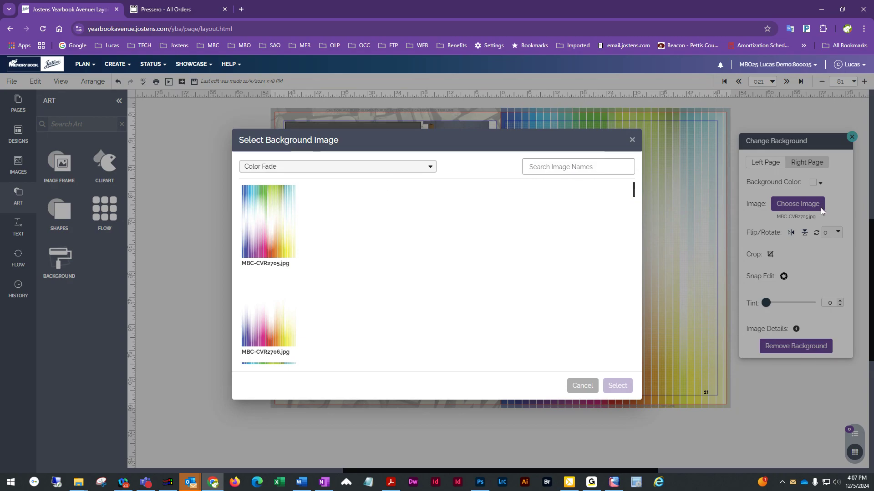
left_click(430, 168)
scroll(318, 239, "up", 8)
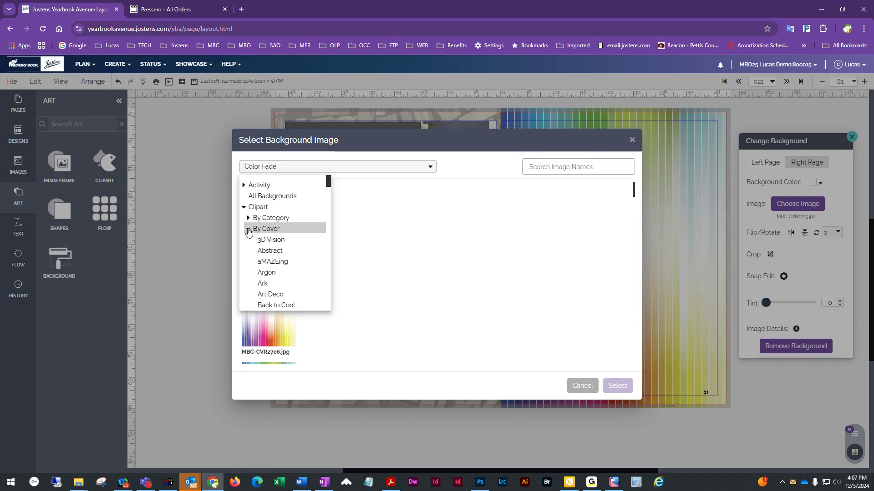
scroll(282, 278, "down", 5)
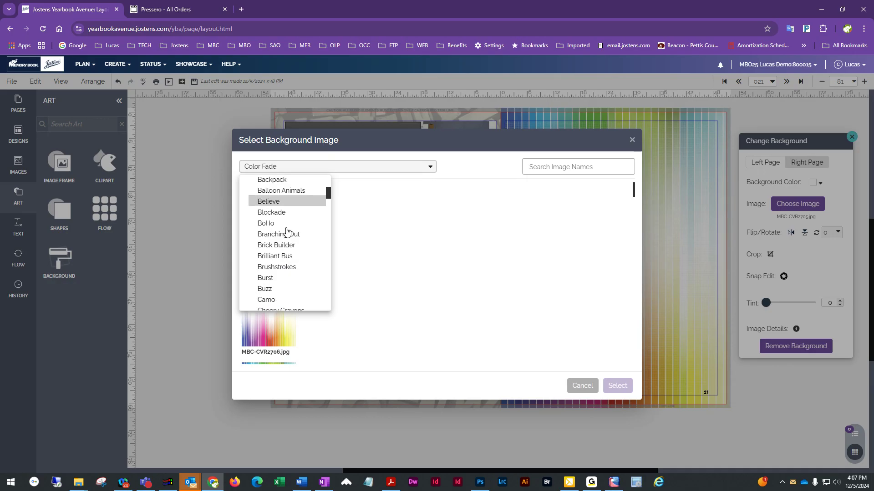
left_click(273, 256)
left_click(248, 318)
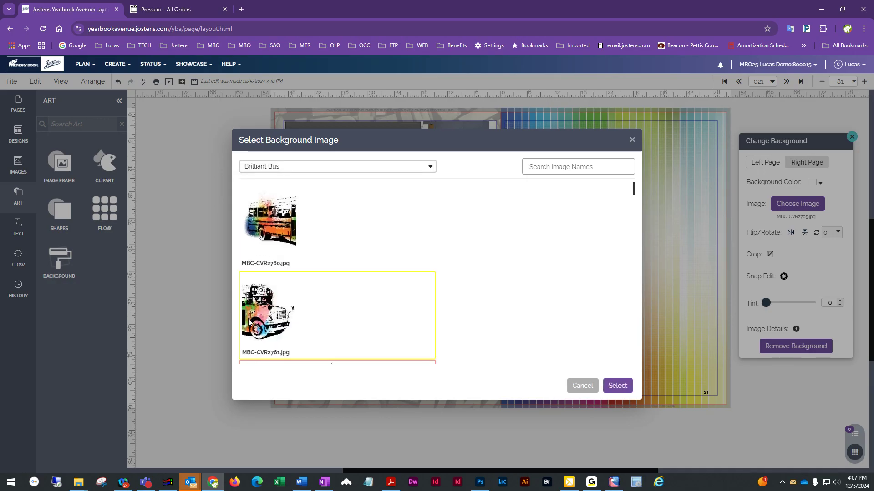
left_click(618, 387)
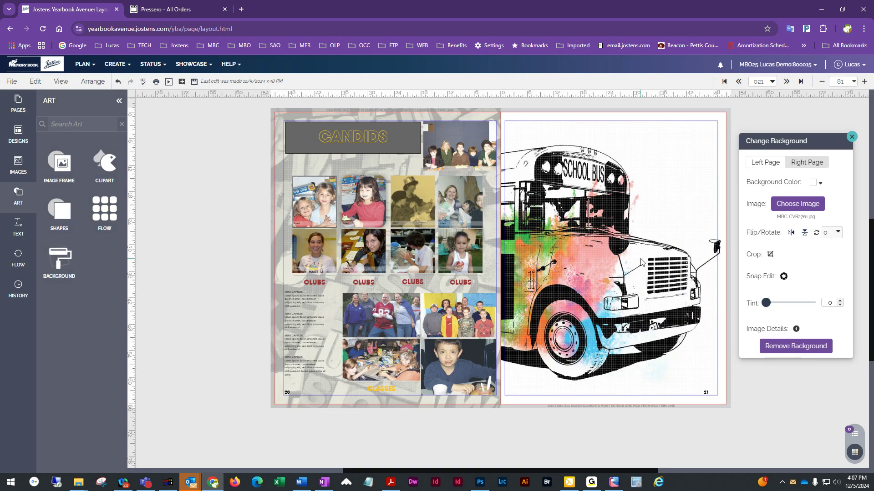
scroll(561, 241, "down", 3)
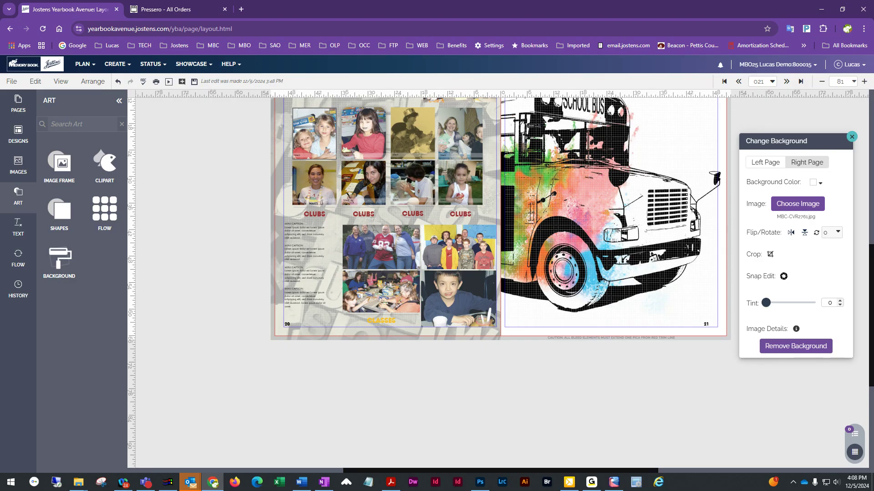
scroll(496, 335, "up", 3)
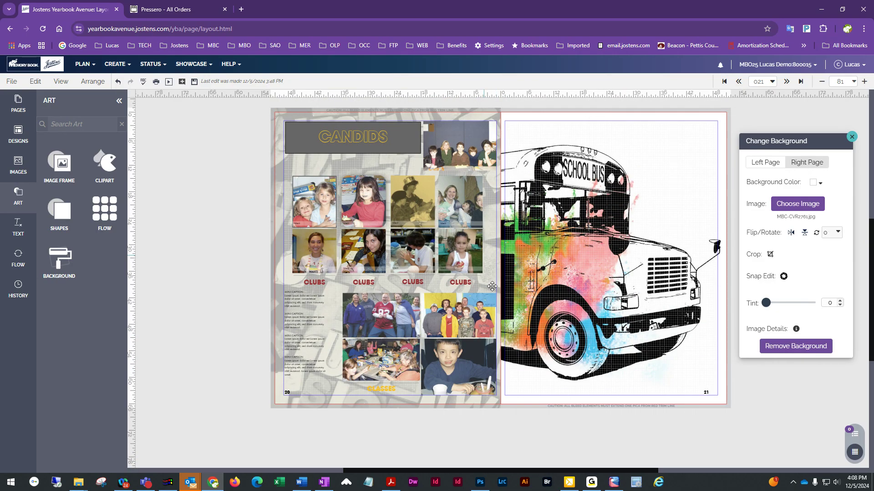